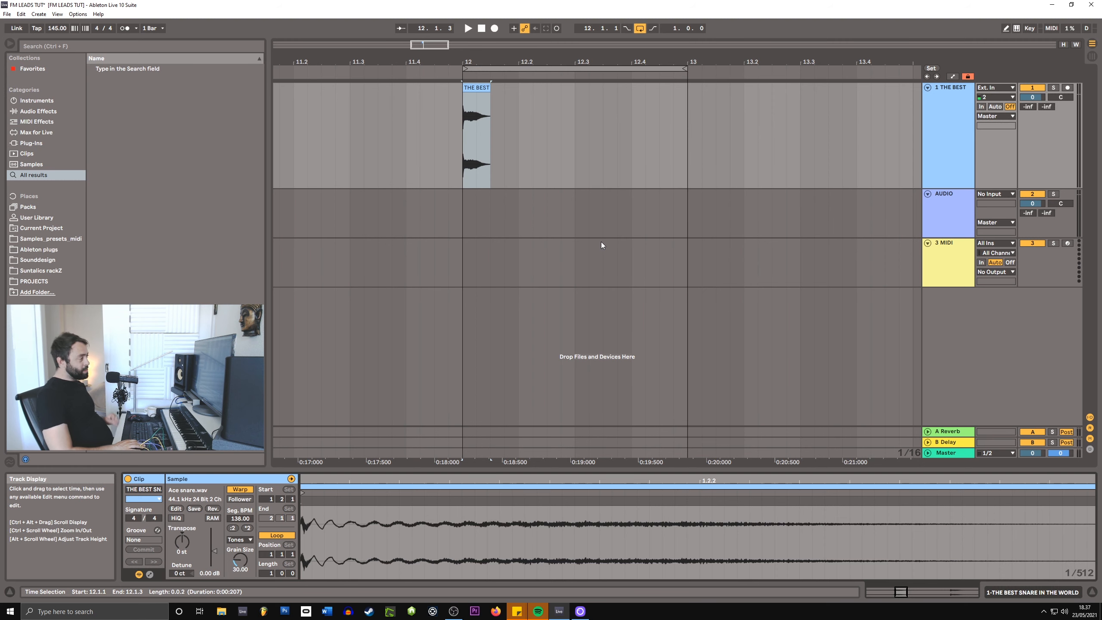
Turn off warping on the snare clip and transpose it down to -36 st.
left_click_drag(928, 189, 928, 178)
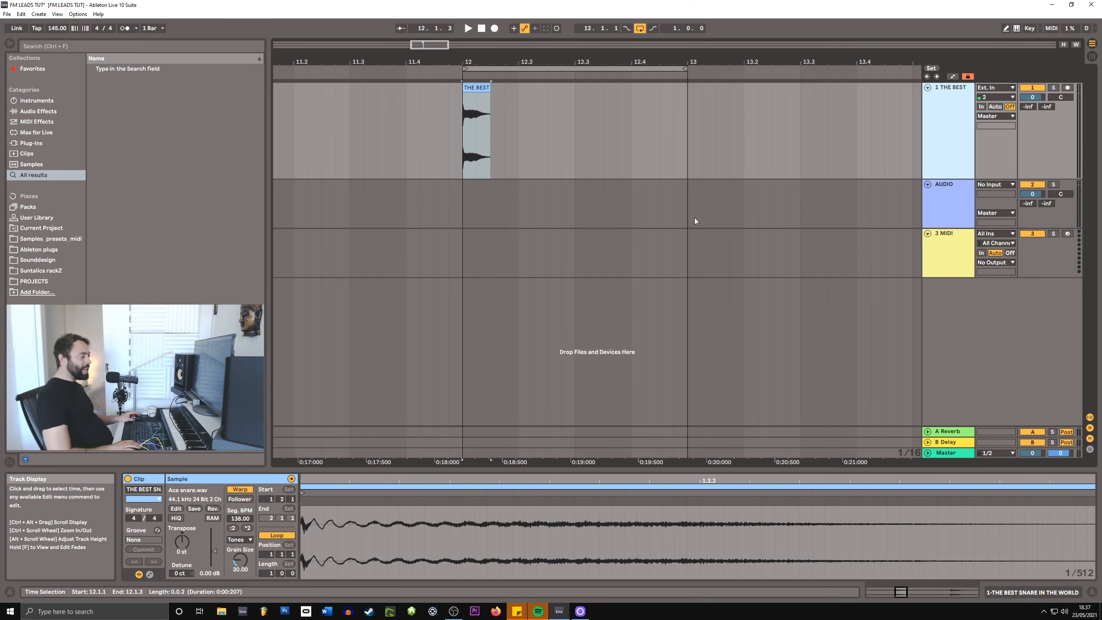
scroll(443, 157, "up", 3)
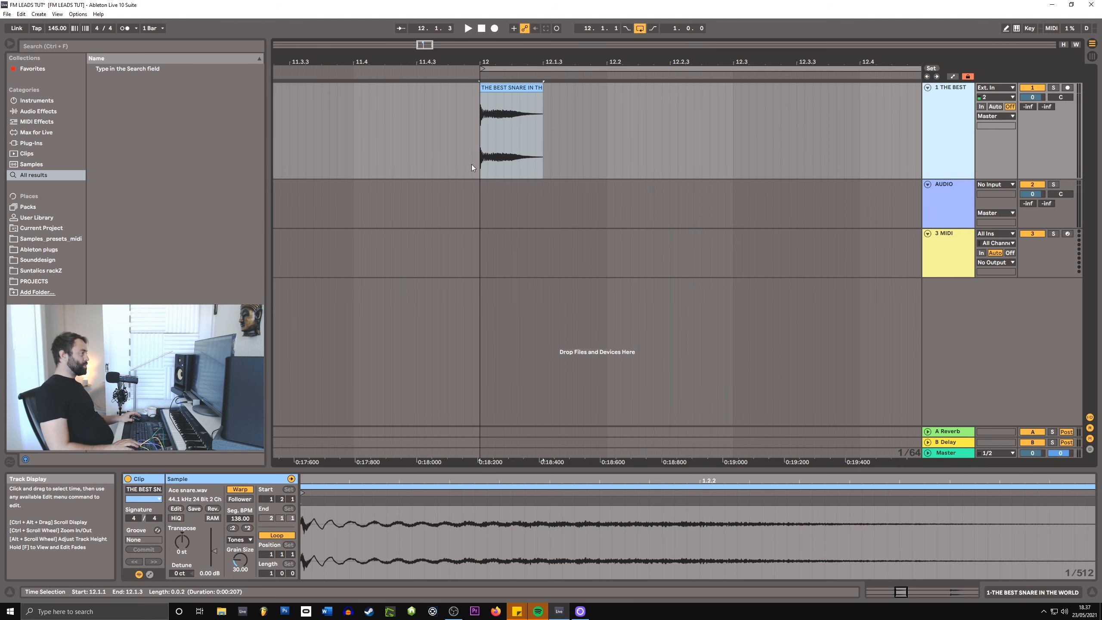
scroll(525, 174, "up", 2)
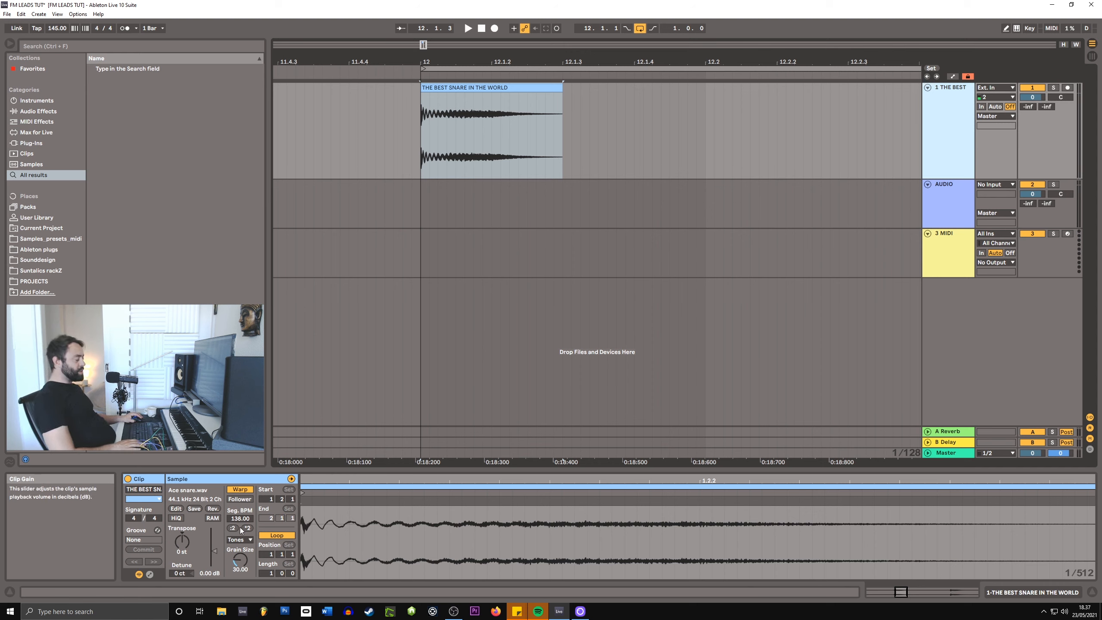
left_click(241, 490)
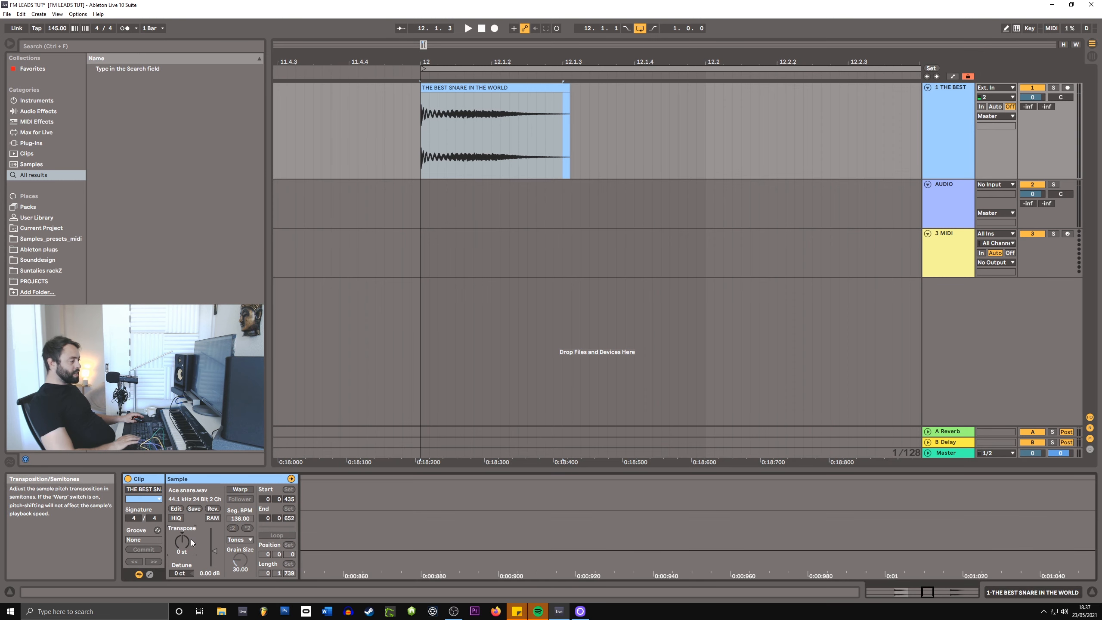
key("shift+Down")
key("shift+Down")
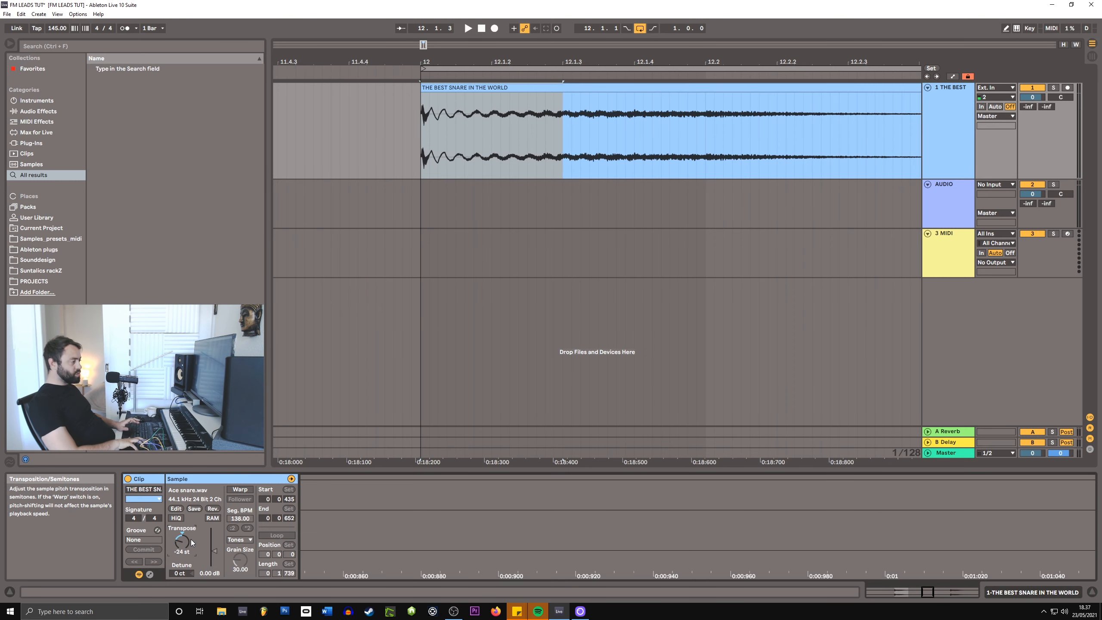
key("shift+Down")
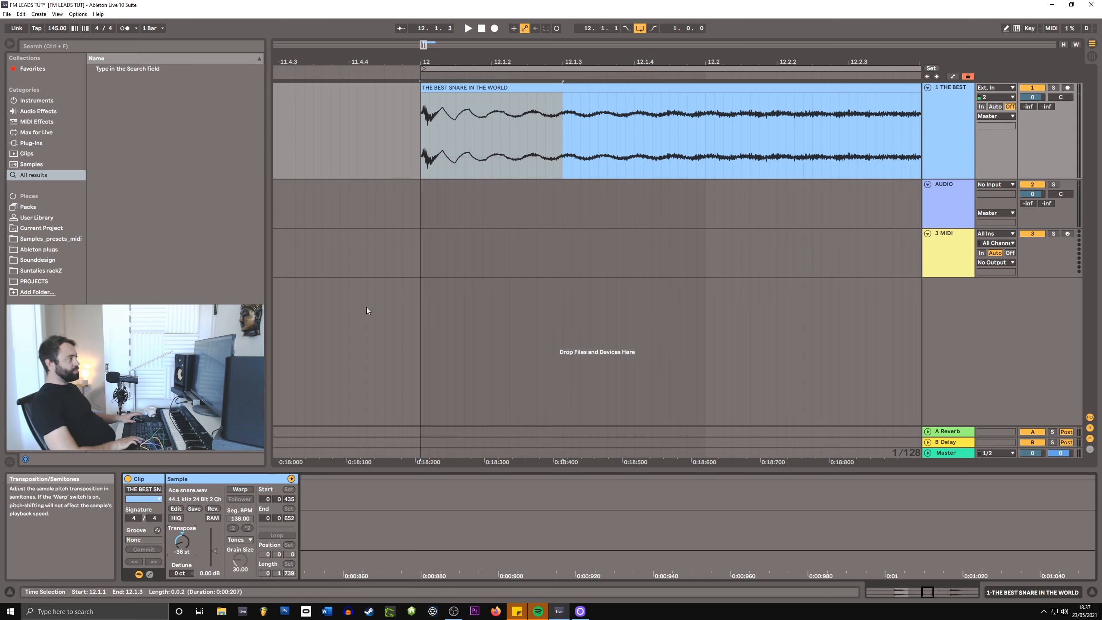
Play back the stretched snare clip and return the insert marker to its start at bar 12.
scroll(430, 264, "down", 2, "ctrl")
scroll(431, 261, "down", 4, "ctrl")
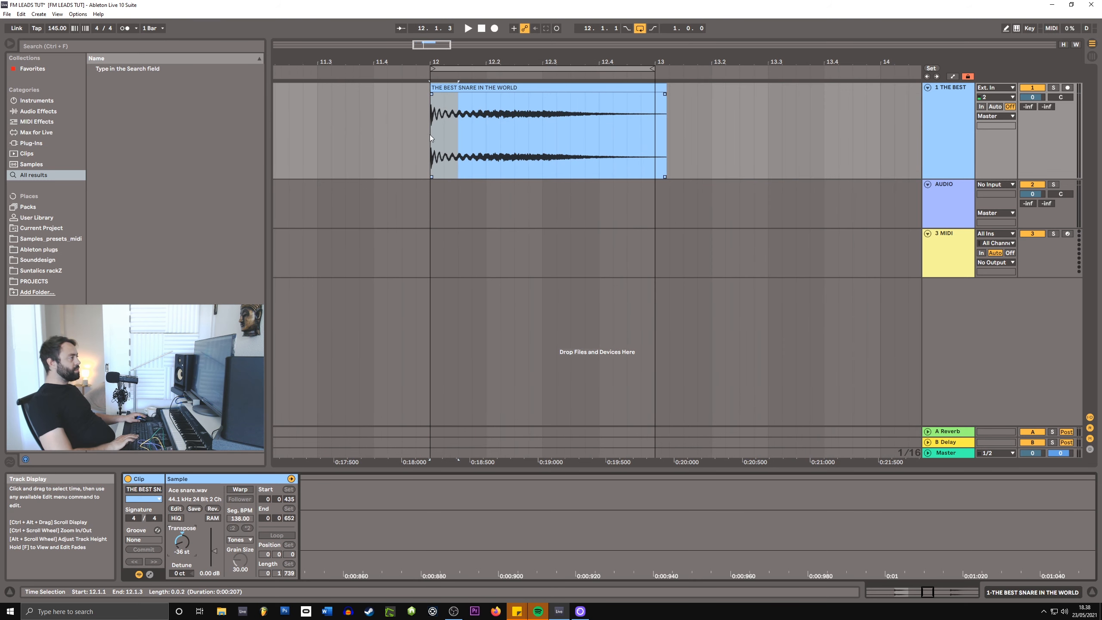
key("space")
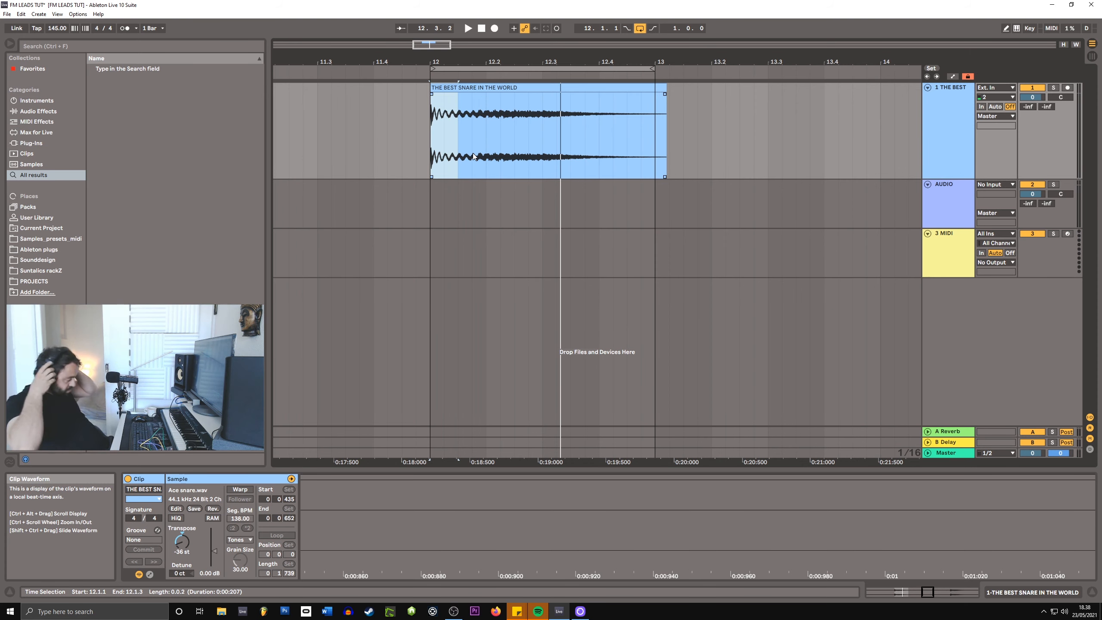
key("space")
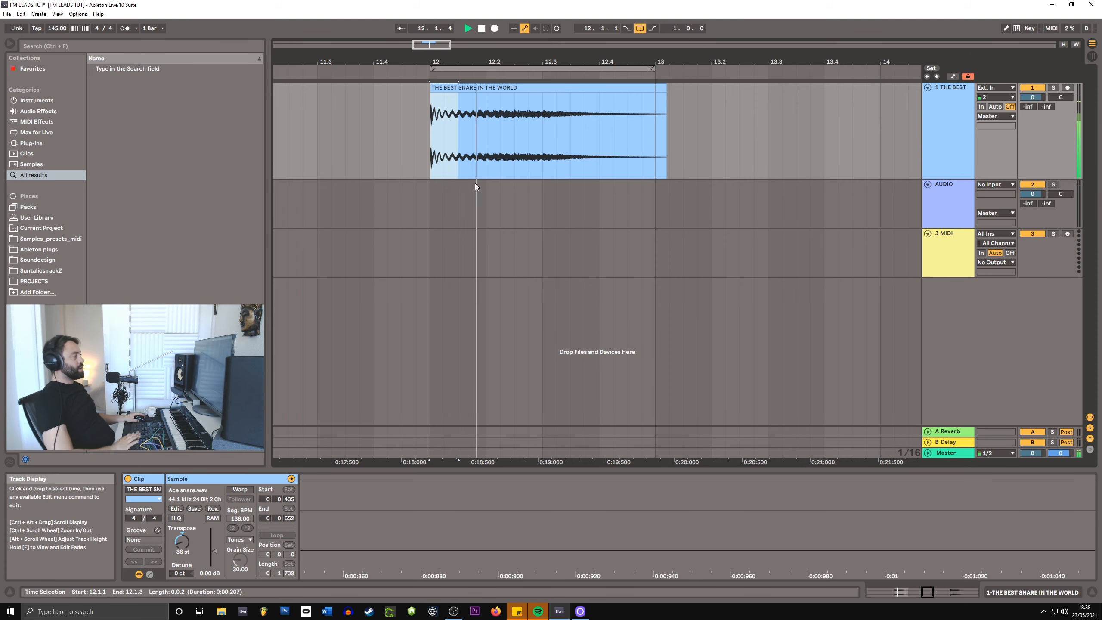
left_click(712, 131)
left_click(431, 136)
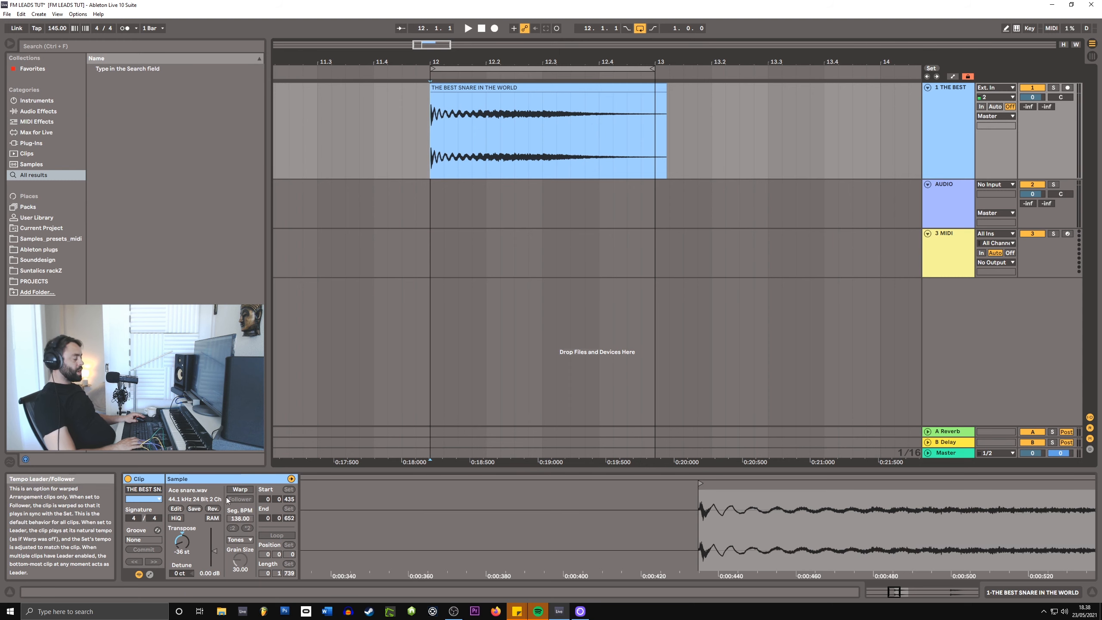
Set the snare clip's warp mode to Texture with Flux 0.00, turn warping back on and audition the clip.
left_click(235, 540)
left_click(238, 565)
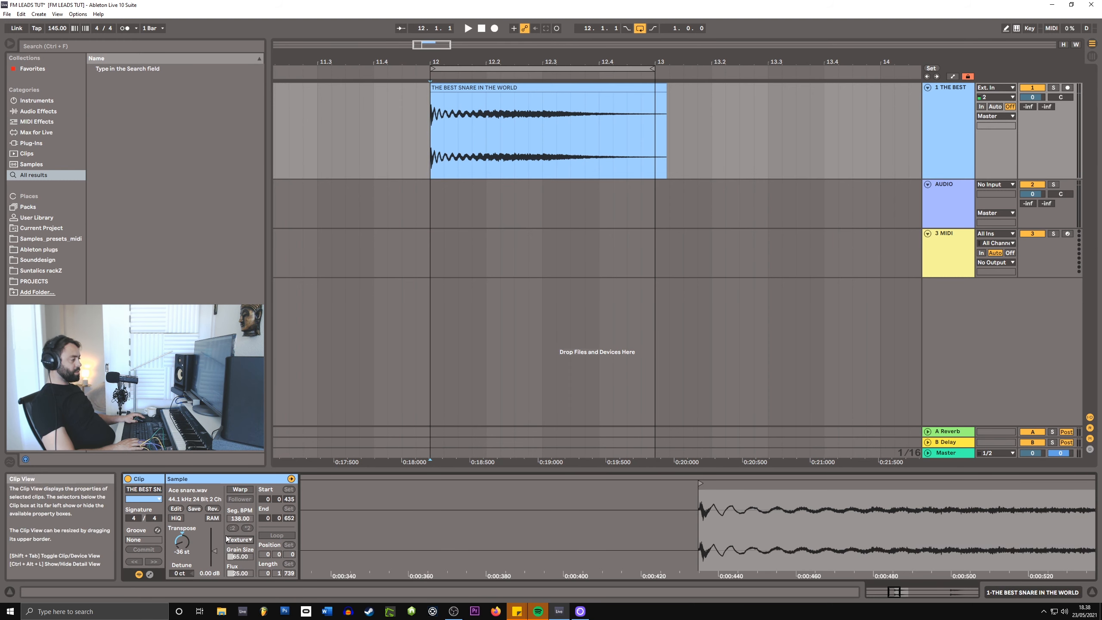
left_click_drag(237, 575, 237, 592)
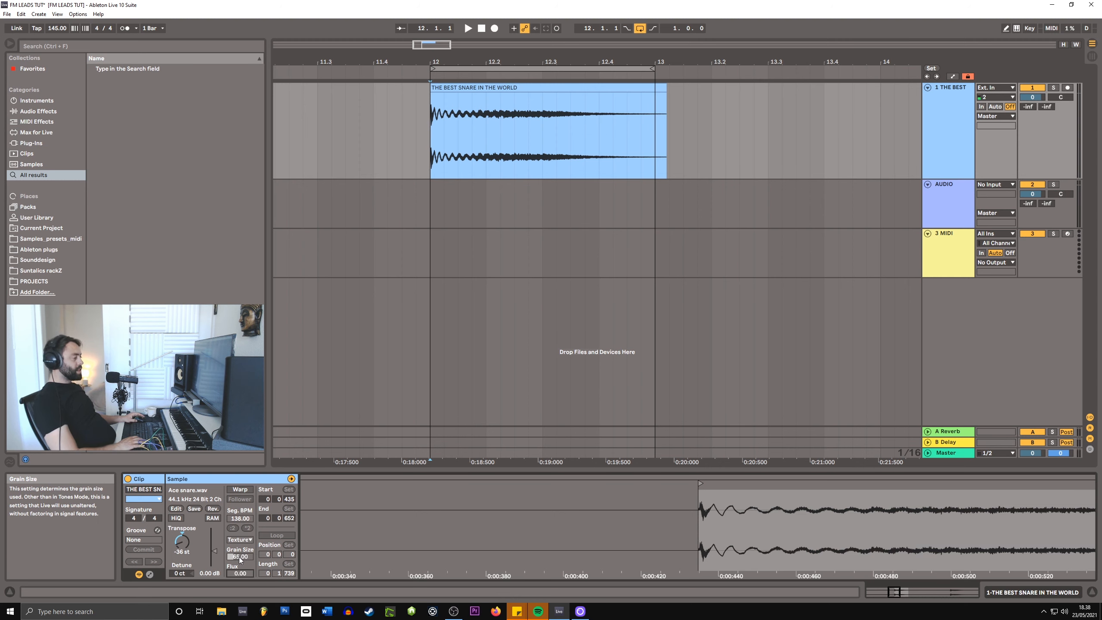
left_click(232, 490)
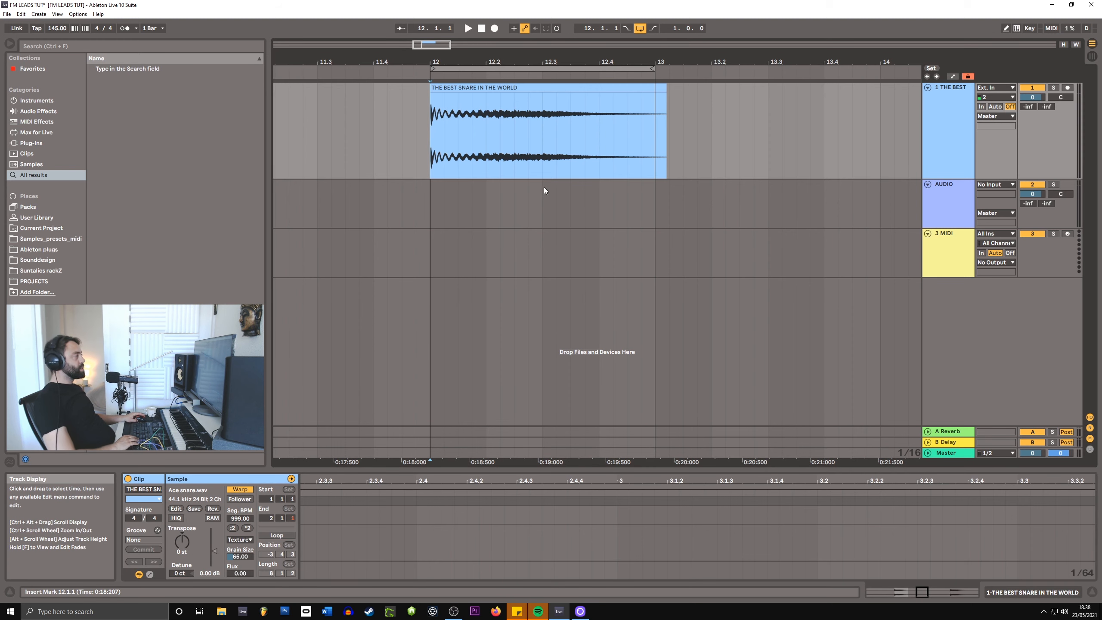
key("space")
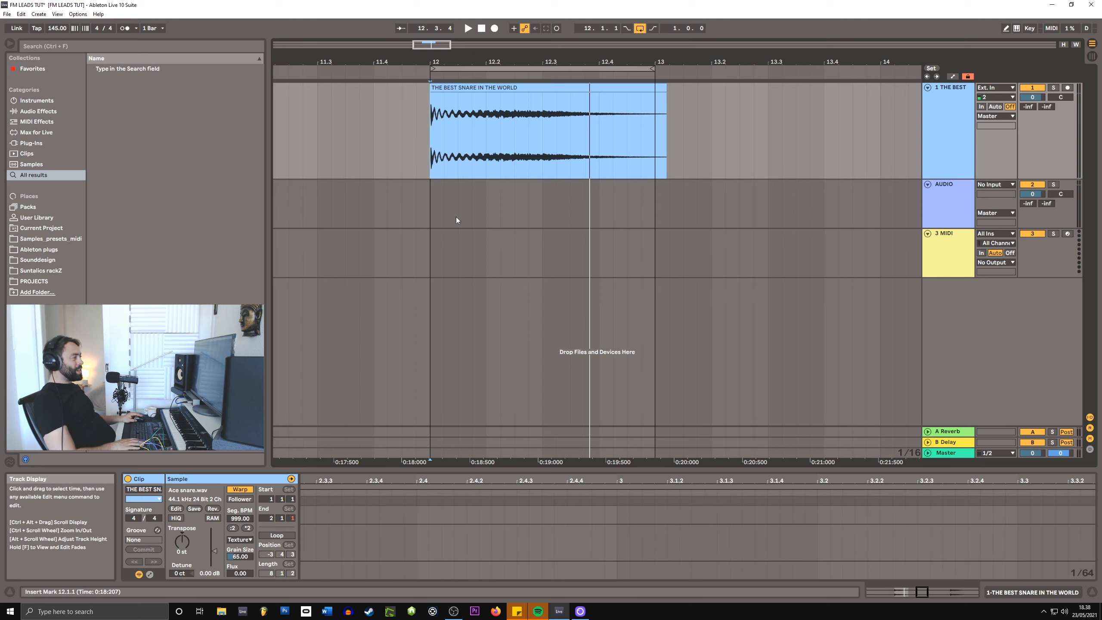
Search the browser for TUNER and add the Tuner device to the snare track.
left_click(532, 396)
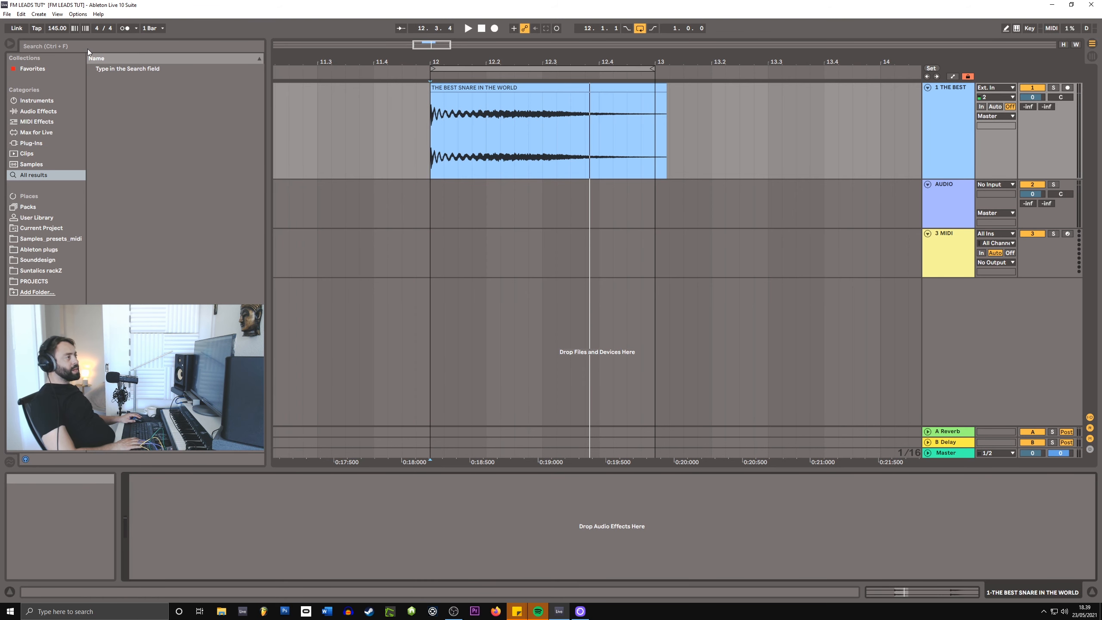
key("ctrl+f")
type("TUNER")
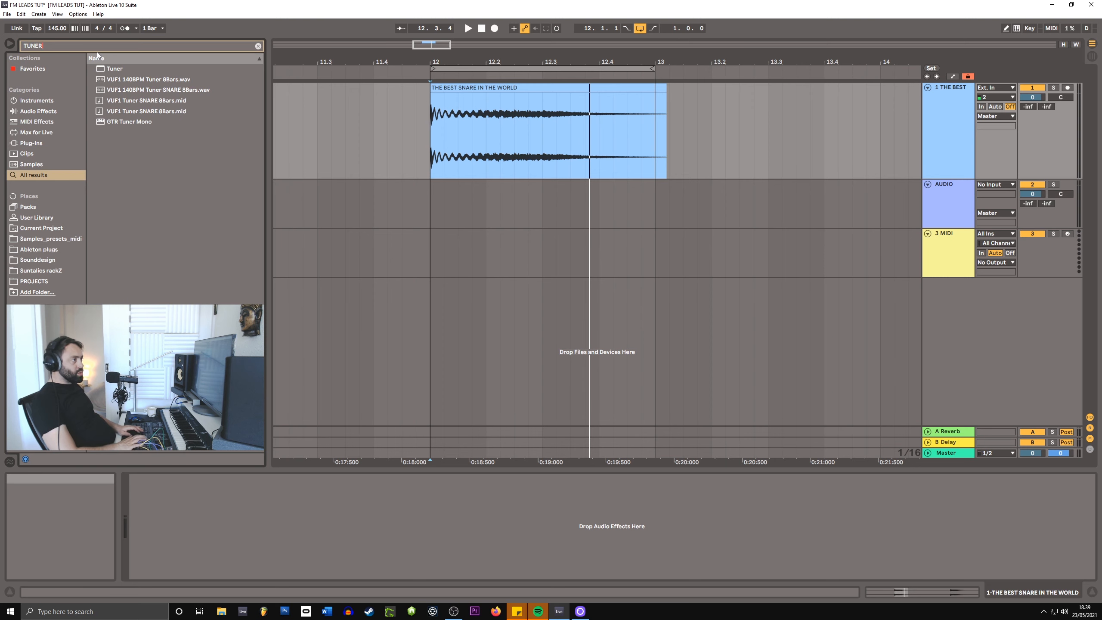
key("Down")
key("Return")
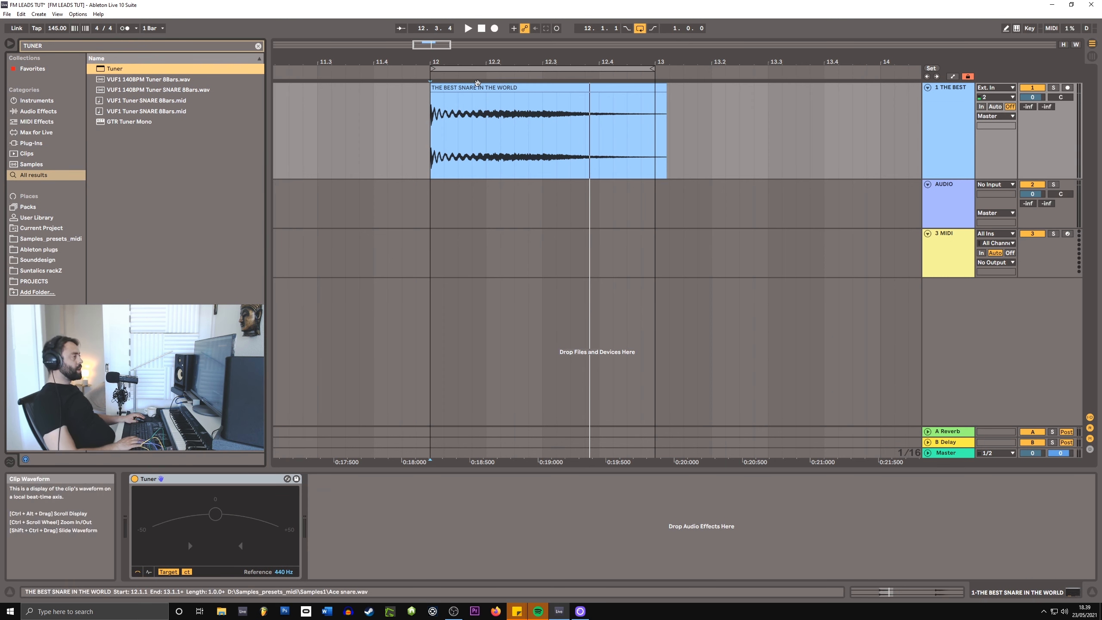
Set the snare clip's Grain Size to 22.39 while checking the played-back pitch in Tuner.
left_click(473, 89)
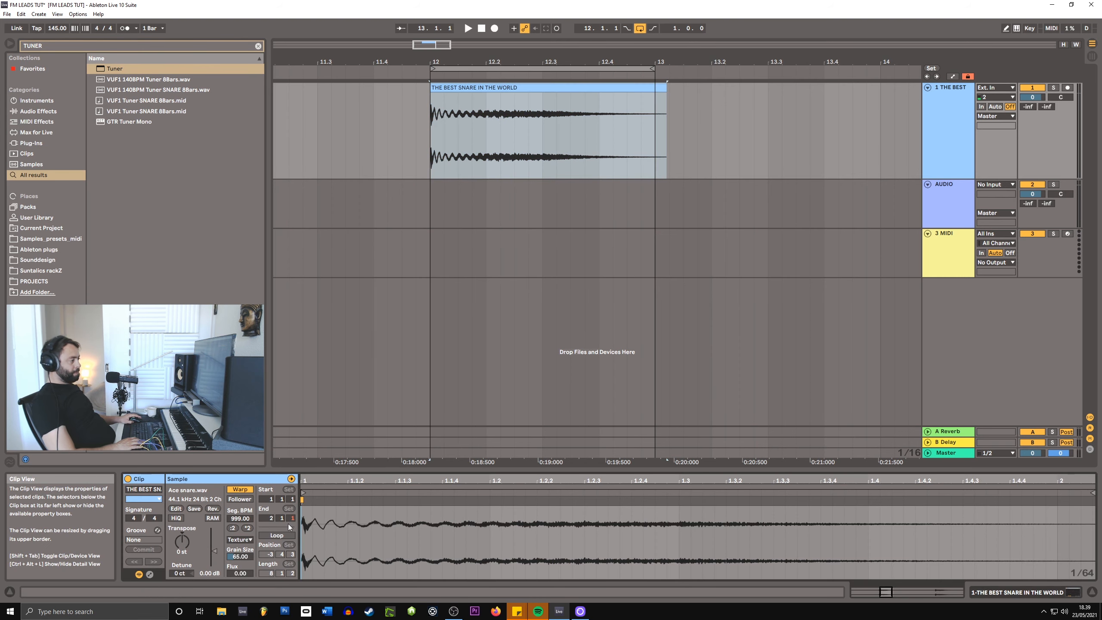
key("shift+Tab")
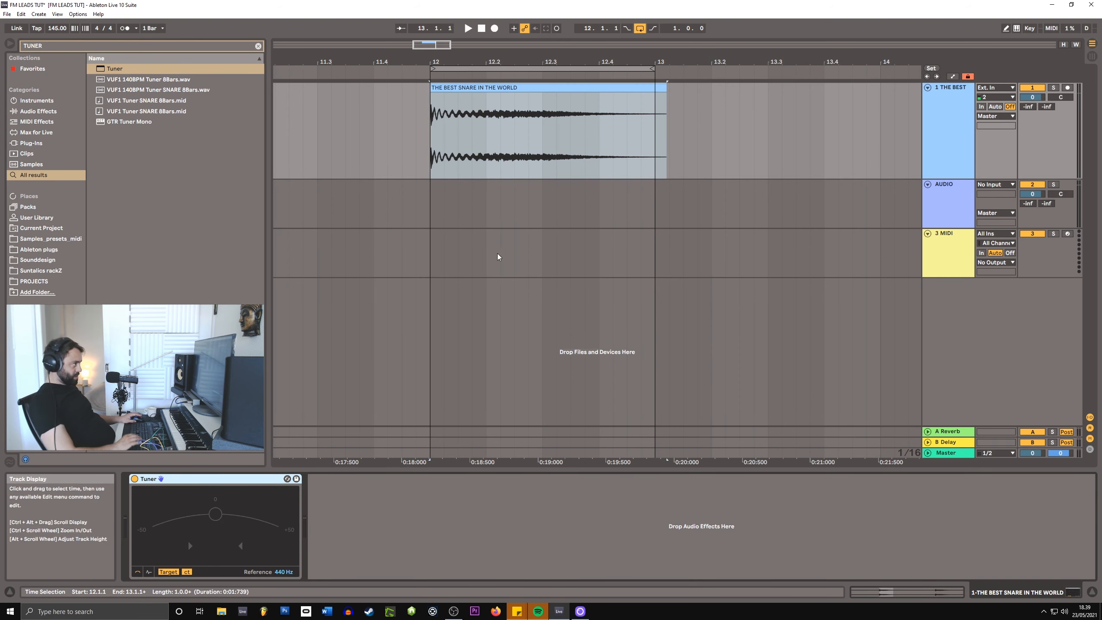
key("space")
key("shift+Tab")
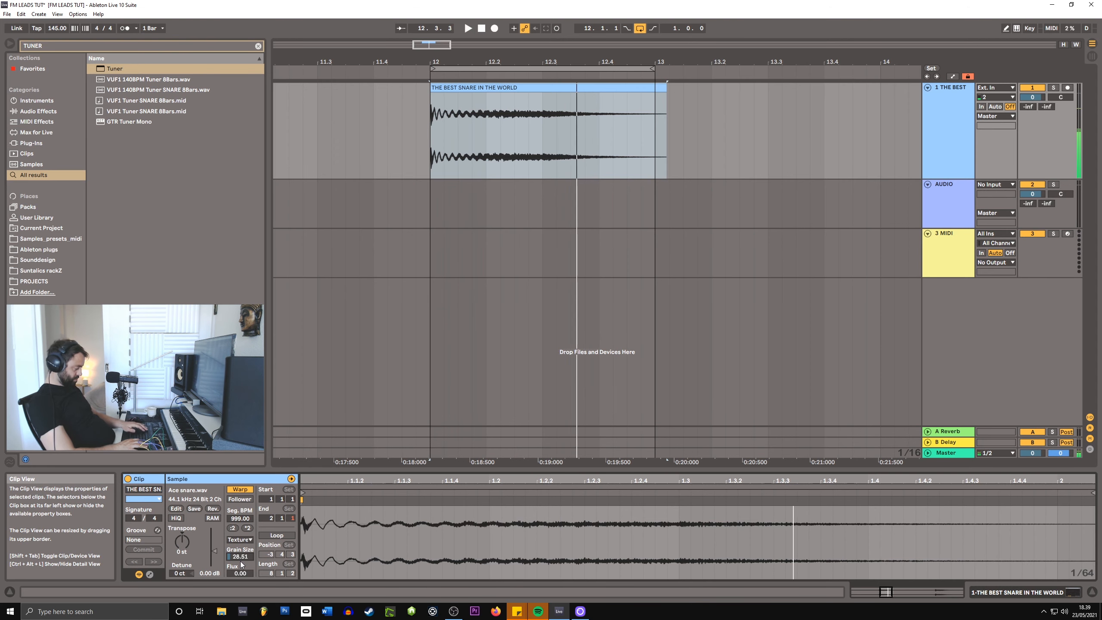
key("shift+Tab")
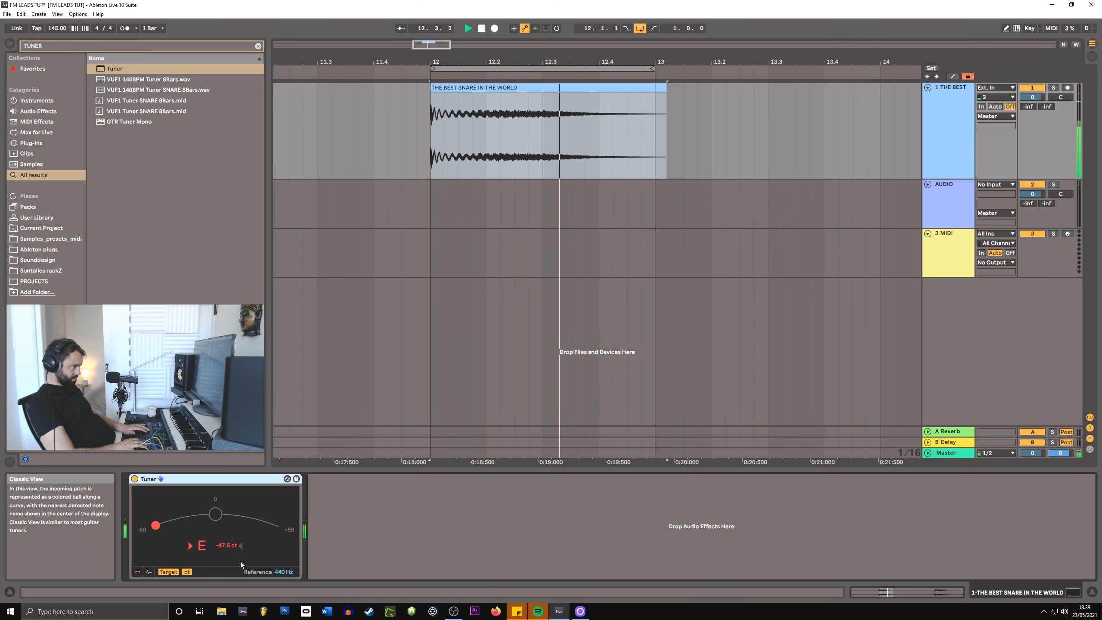
key("shift+Tab")
key("space")
scroll(242, 564, "down", 3)
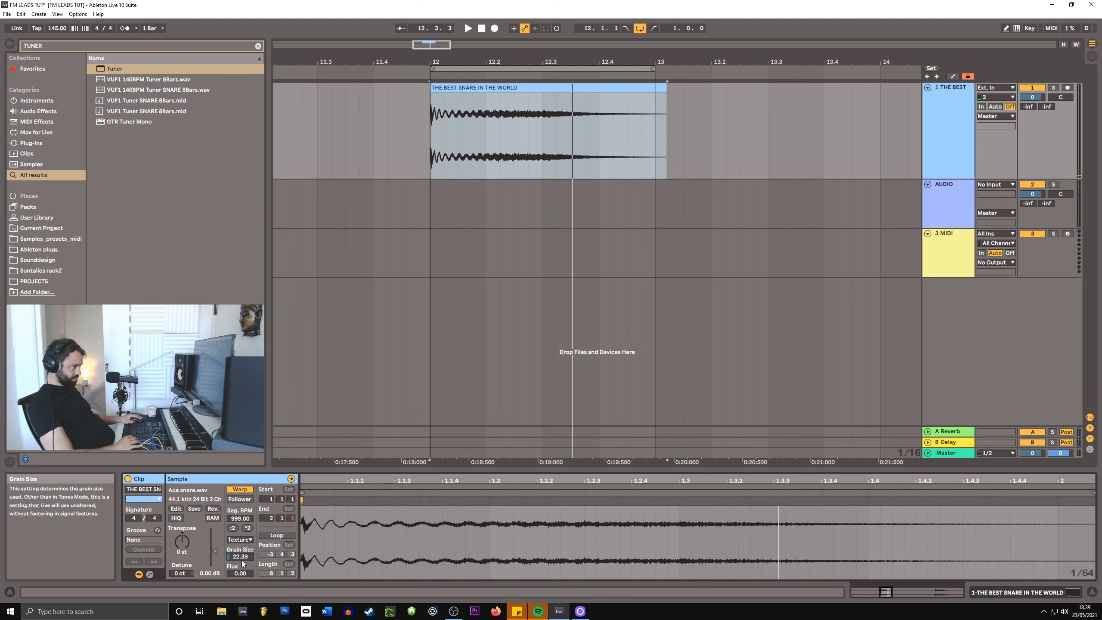
Fine-tune the snare clip's Grain Size towards F♯, playing the clip and checking its pitch in Tuner.
key("shift+Tab")
key("space")
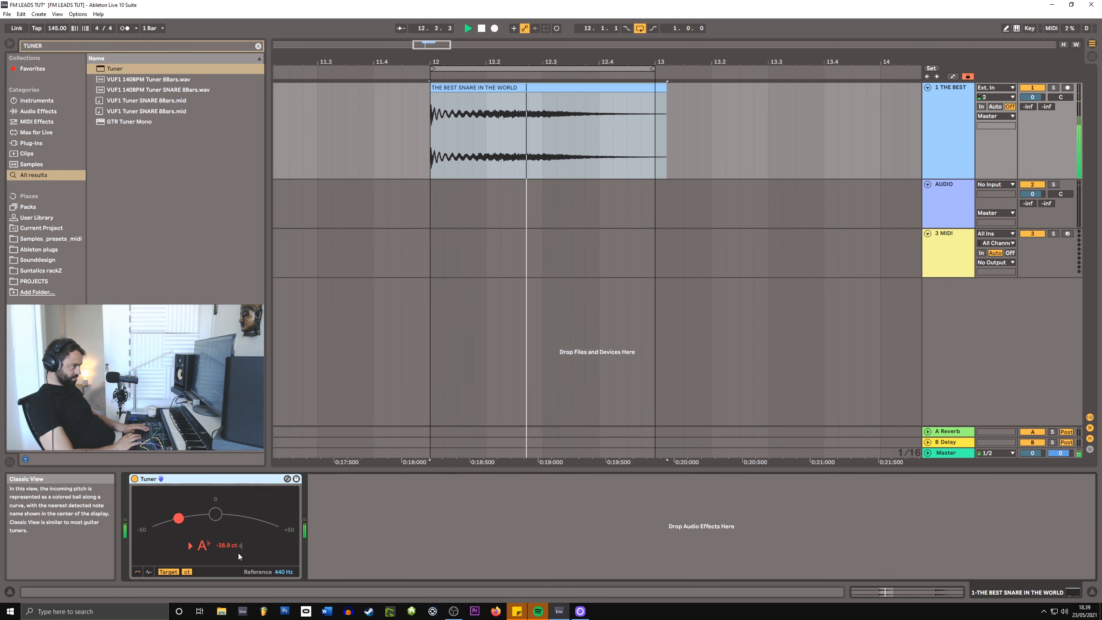
key("shift+Tab")
key("space")
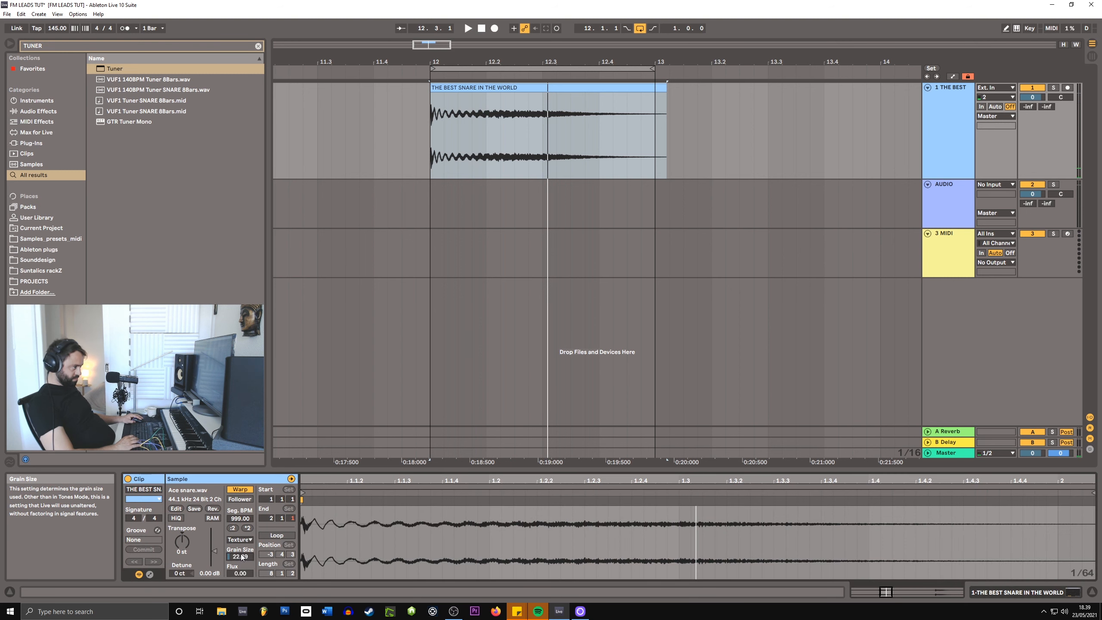
key("shift+Tab")
key("space")
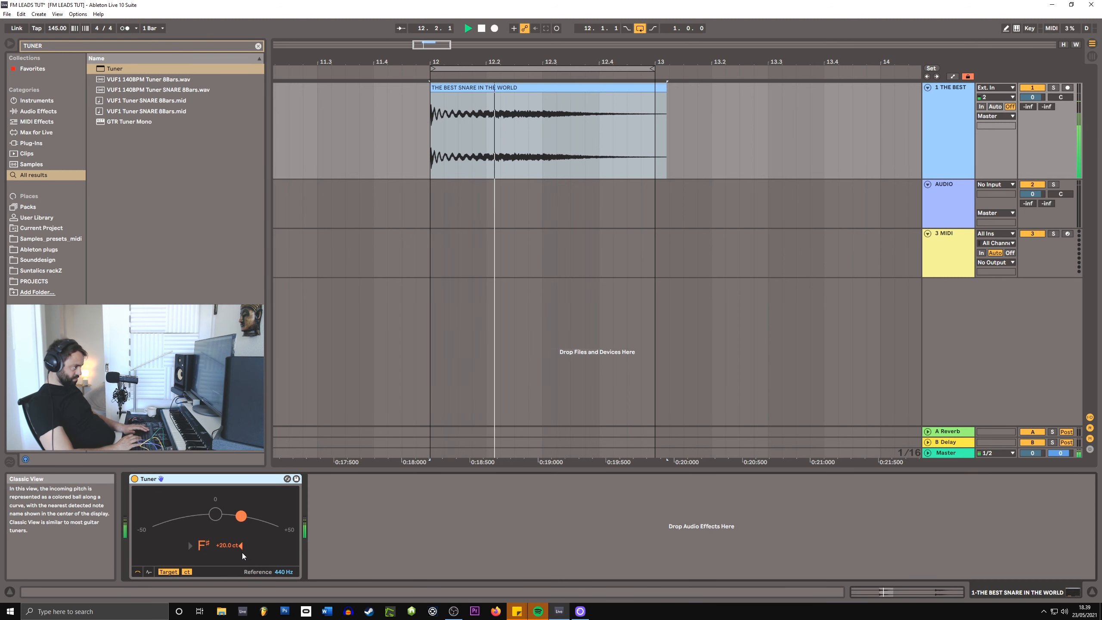
key("space")
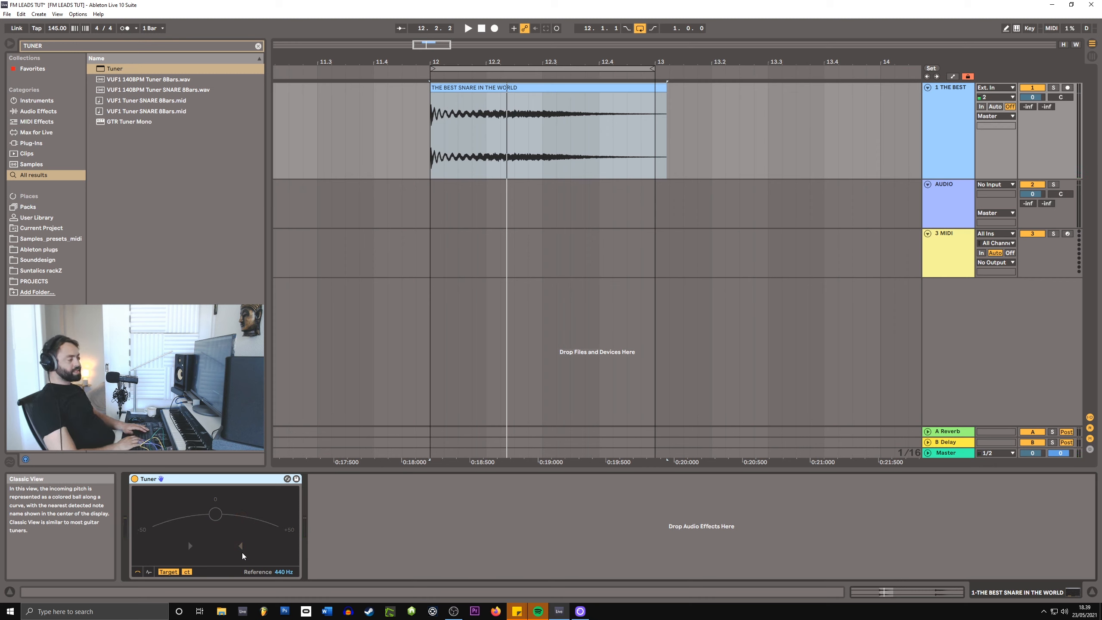
key("space")
key("space")
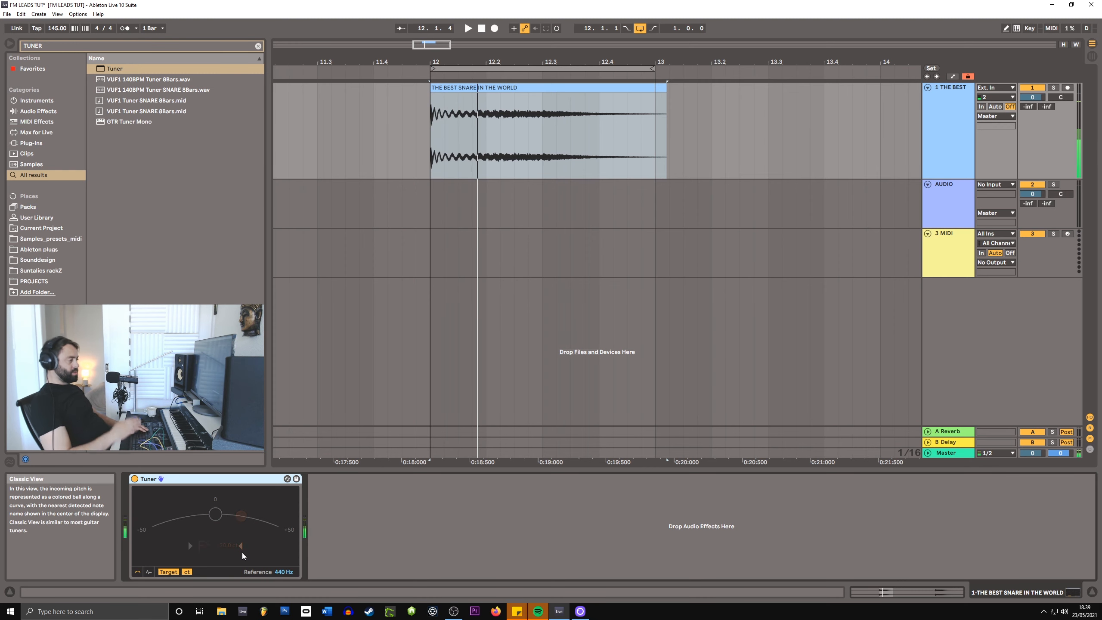
Place the MexiCan clip at bar 12 on the AUDIO track, with that track above the snare, and play both together.
left_click(571, 205)
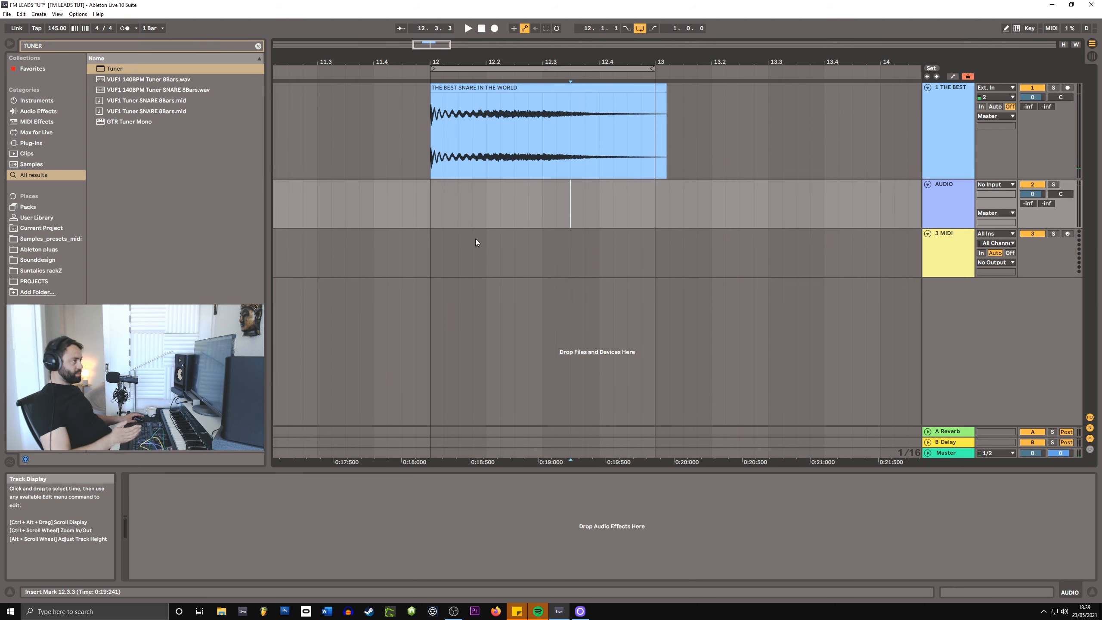
left_click_drag(560, 619, 437, 196)
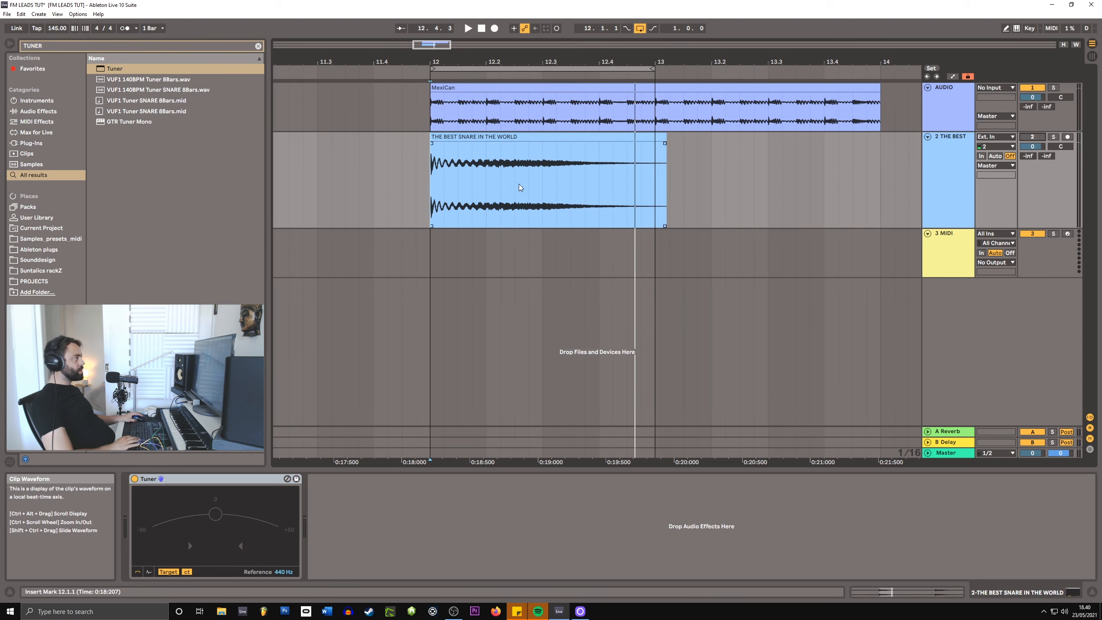
key("space")
key("space")
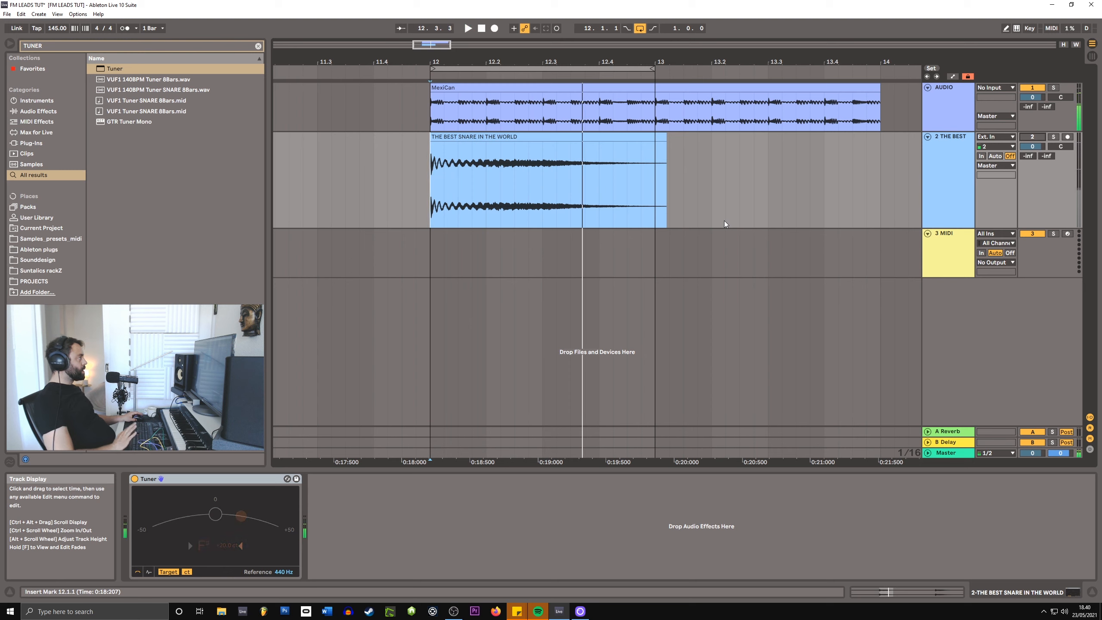
left_click(434, 180)
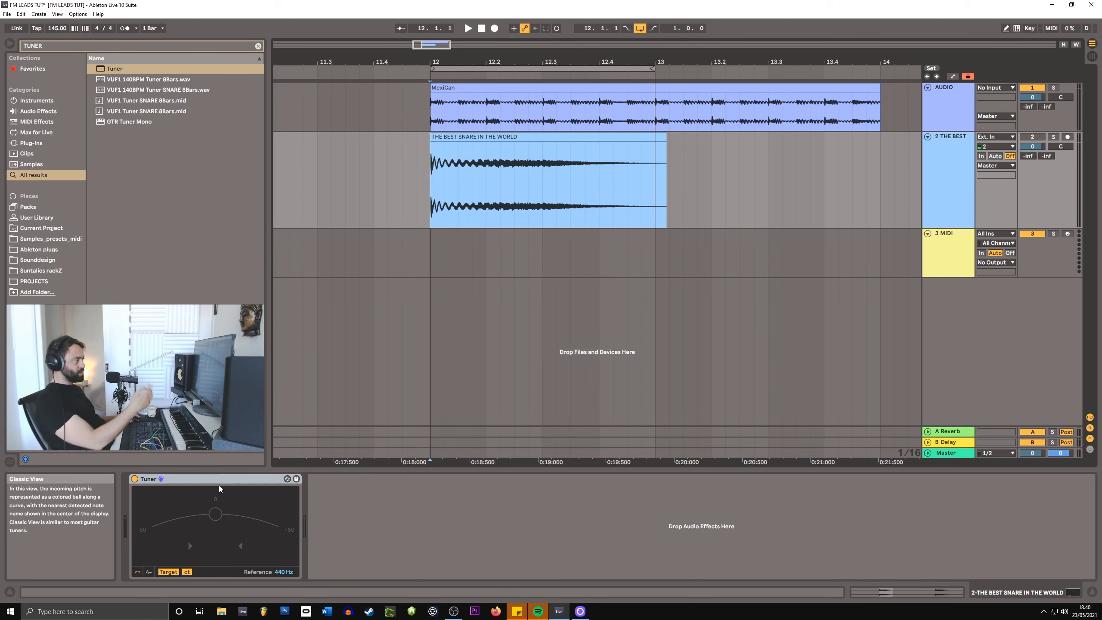
Search the browser for "glue" and add the Glue Compressor to the snare track after Tuner.
left_click(467, 136)
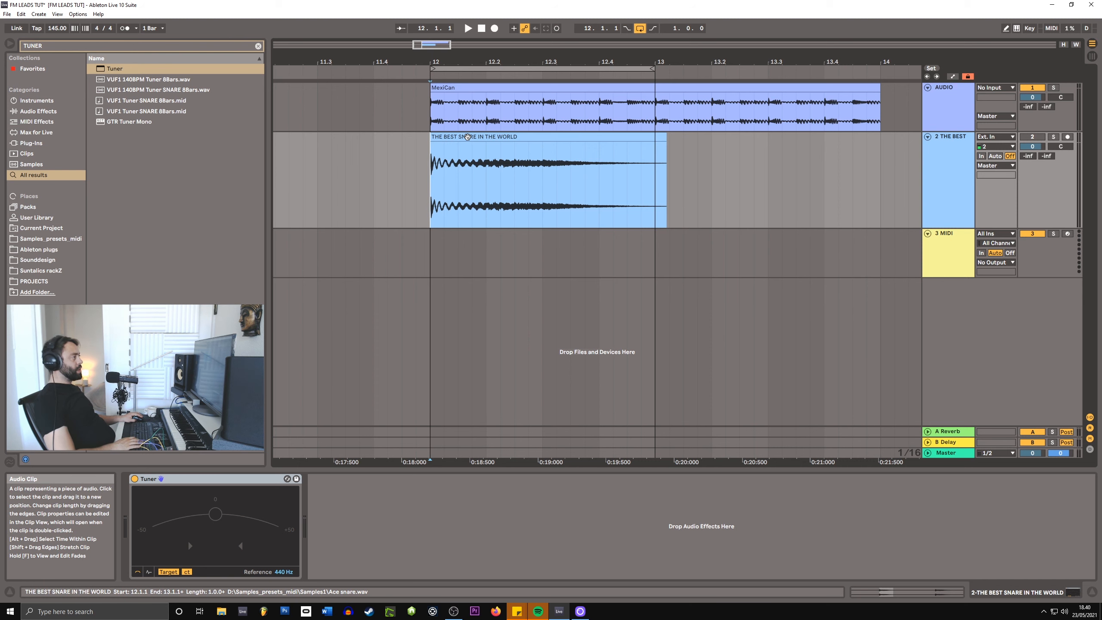
left_click(430, 181)
key("ctrl+f")
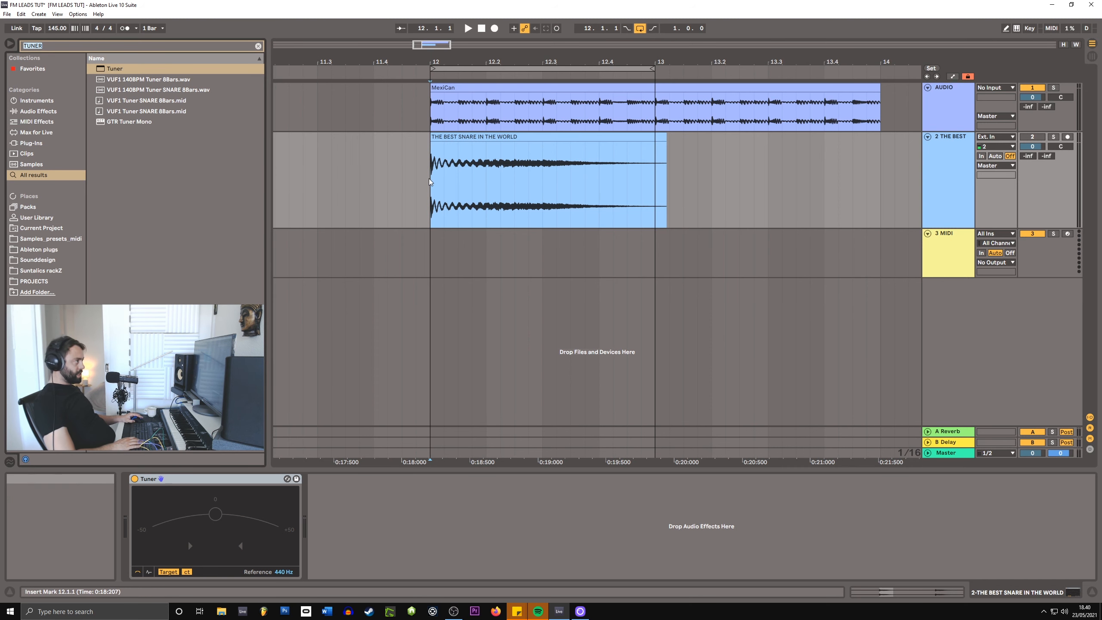
scroll(476, 180, "up", 5)
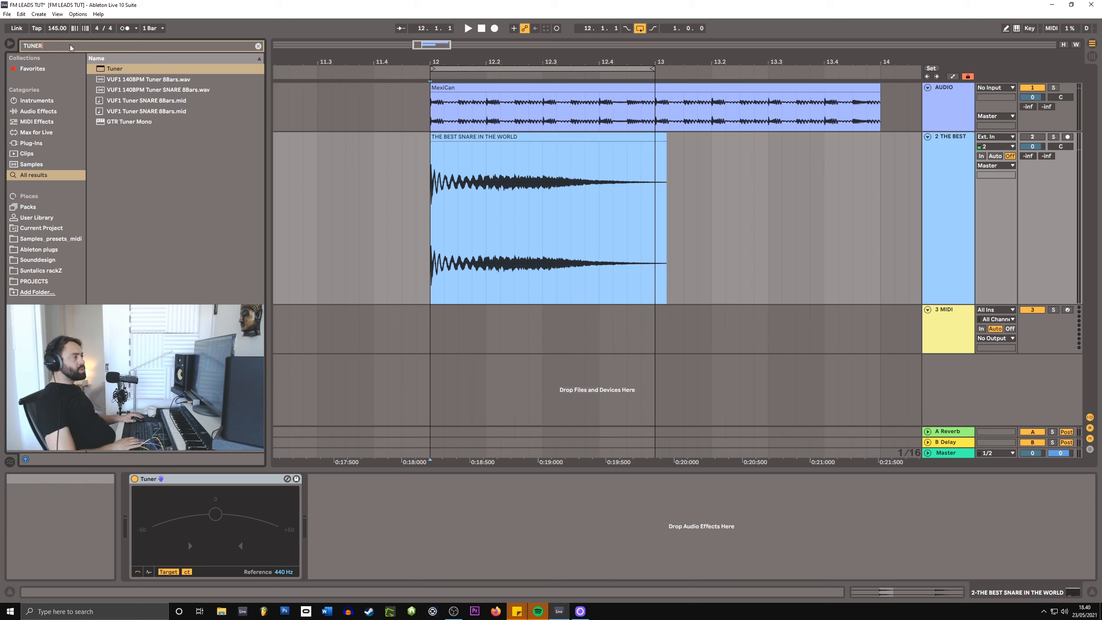
type("glue")
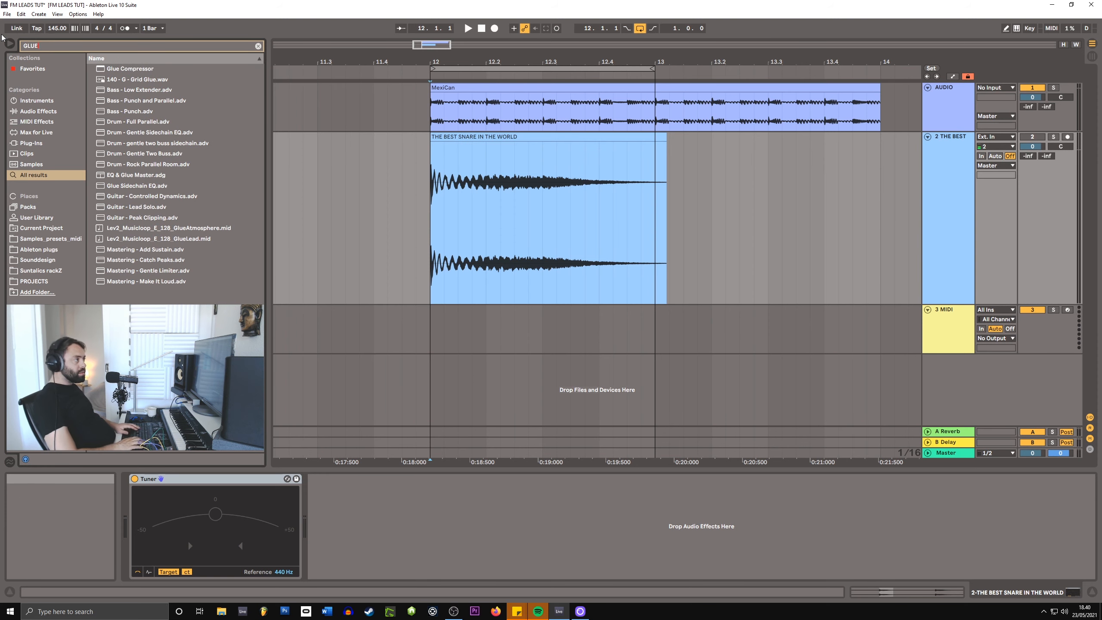
key("Return")
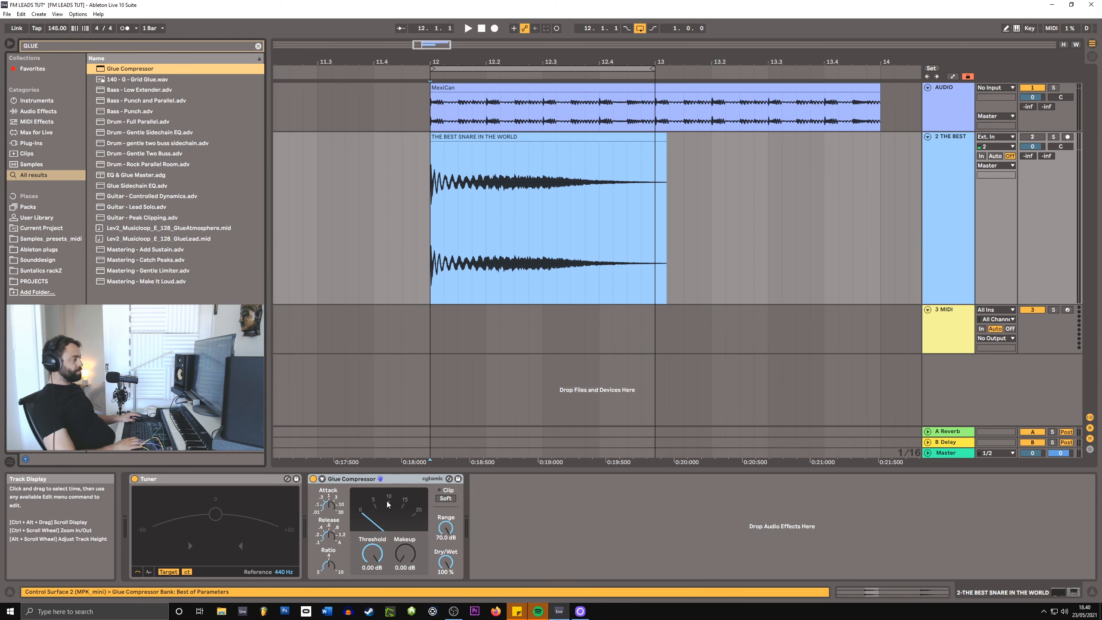
Solo the snare track and, during playback, set the Glue Compressor's Threshold to -31.4 dB and Makeup to 5.56 dB.
mouse_move(379, 573)
left_mouse_down()
mouse_move(378, 582)
mouse_move(405, 543)
mouse_move(371, 558)
left_mouse_up()
key("space")
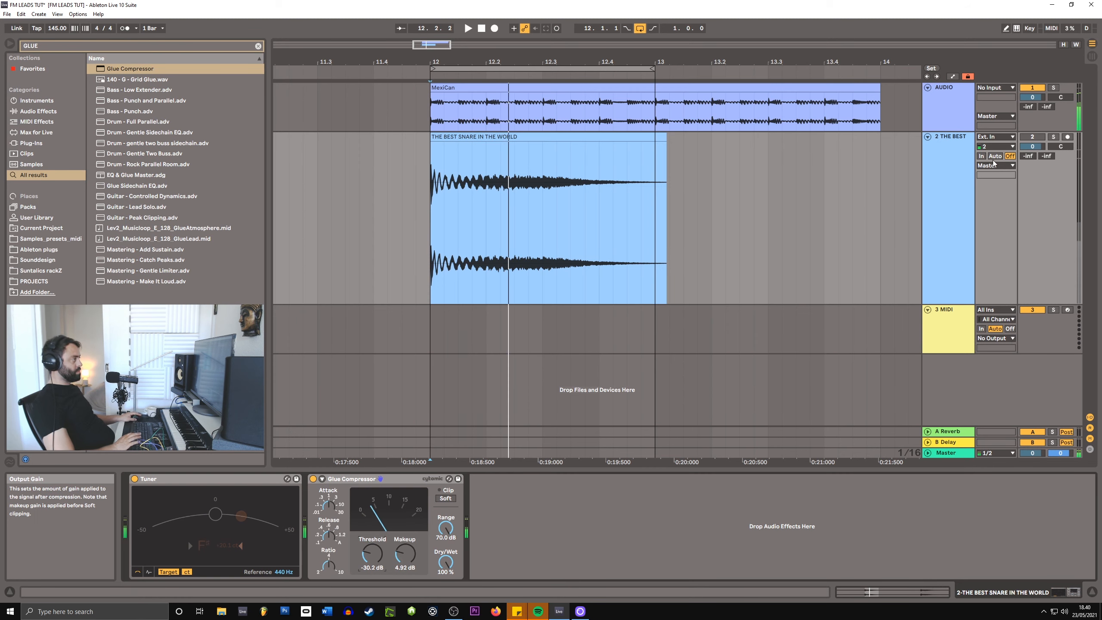
left_click(1054, 137)
left_click(1033, 139)
key("space")
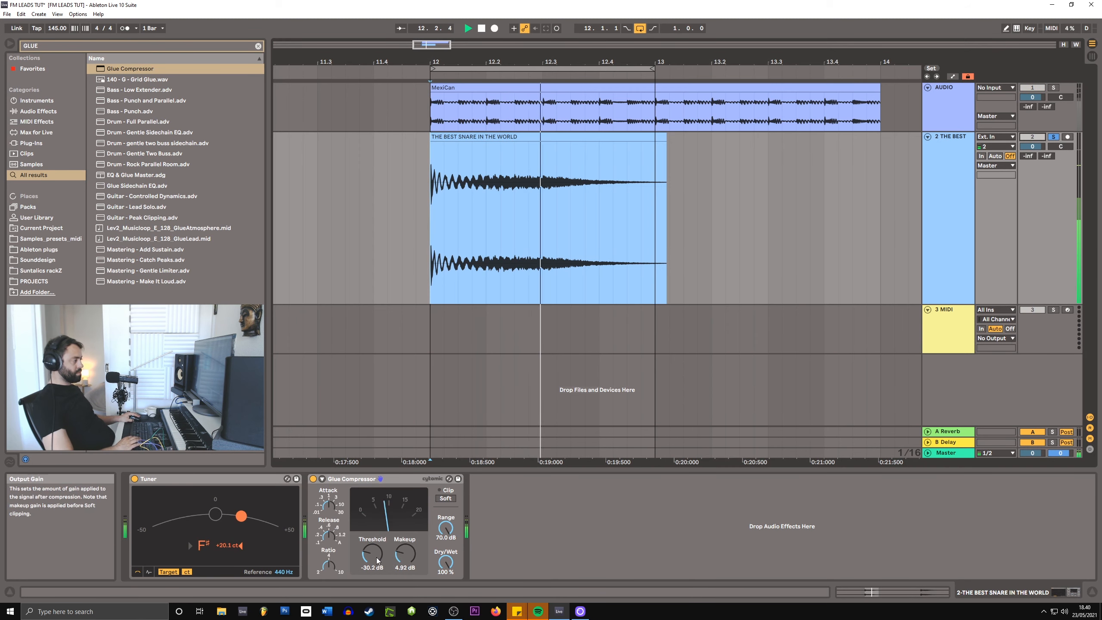
left_click_drag(372, 555, 406, 557)
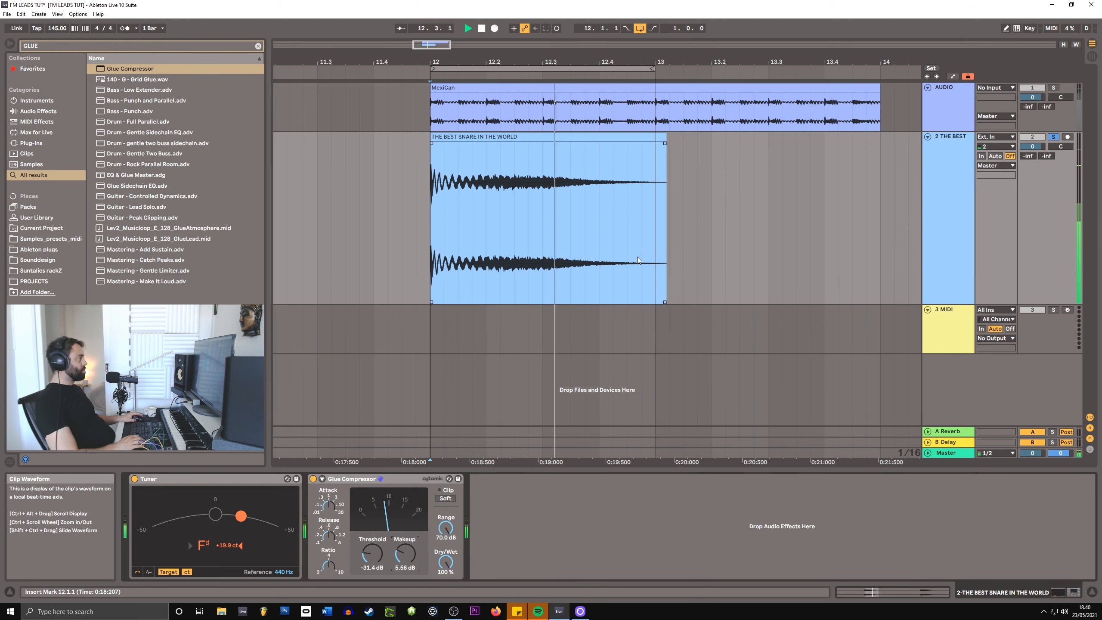
Resample the soloed snare onto a new audio track from bar 12 and keep a clean one-bar clip.
key("space")
key("ctrl+t")
key("F9")
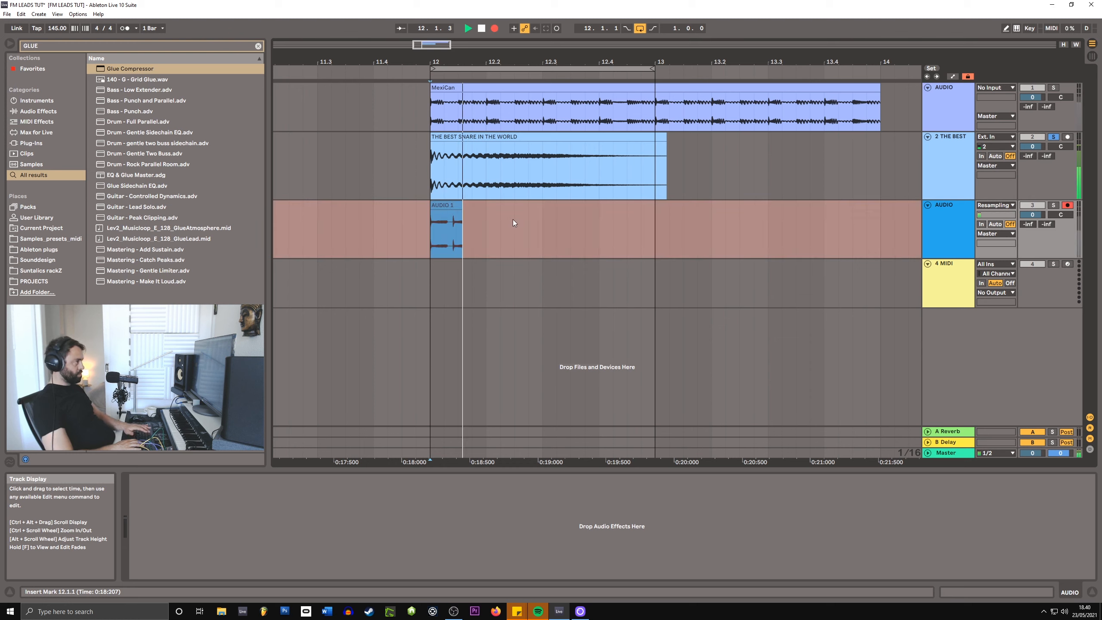
key("space")
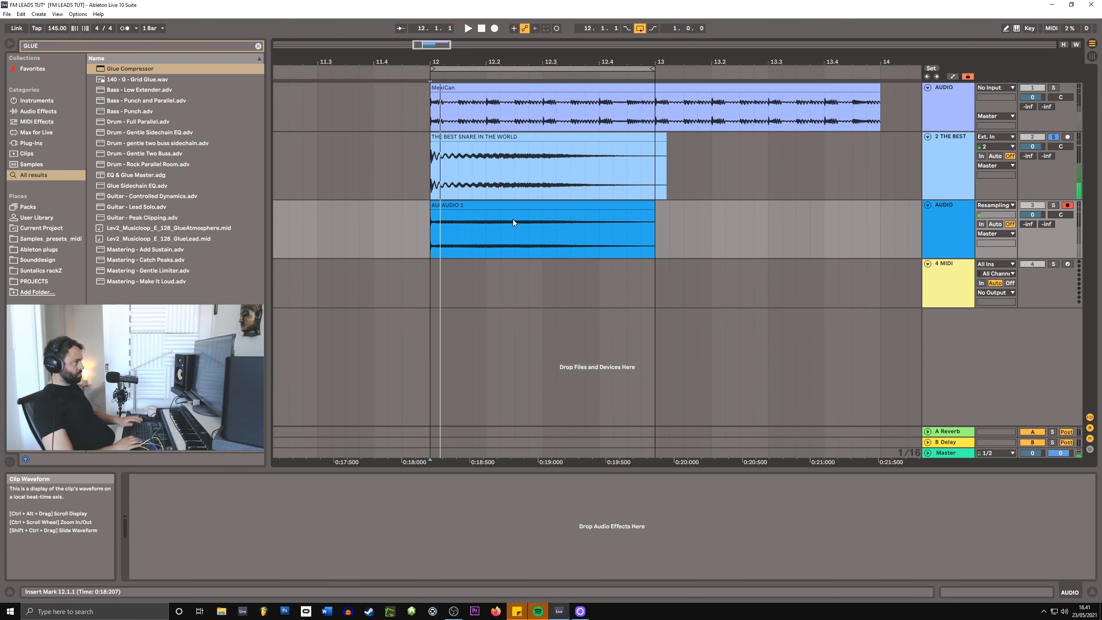
left_click_drag(435, 203, 432, 208)
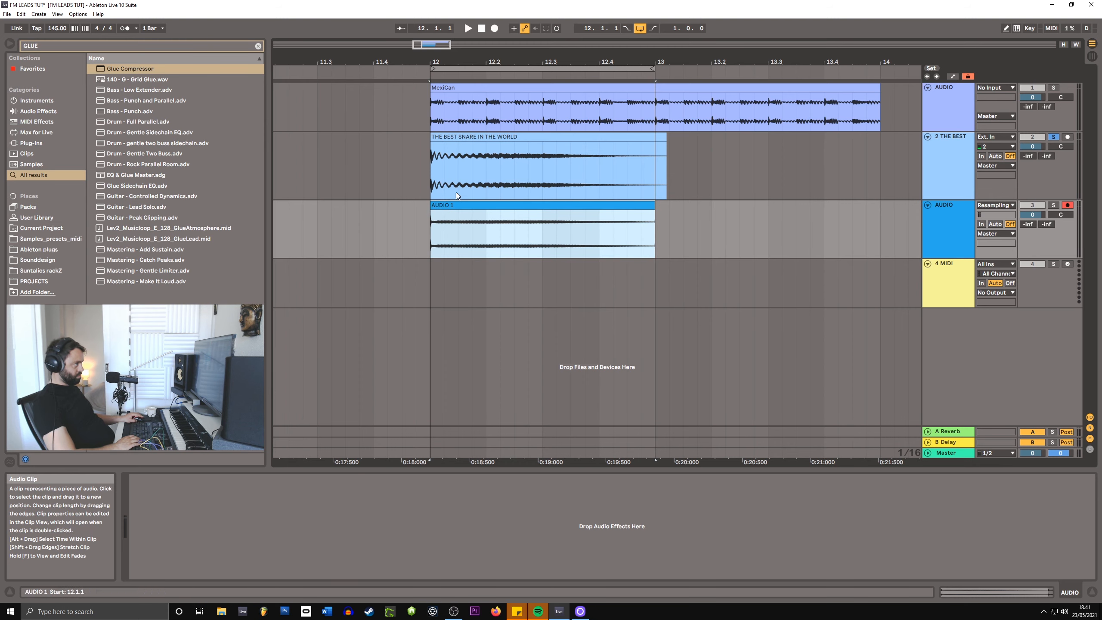
Fold the original snare track and solo the track with the resampled clip instead.
left_click(928, 137)
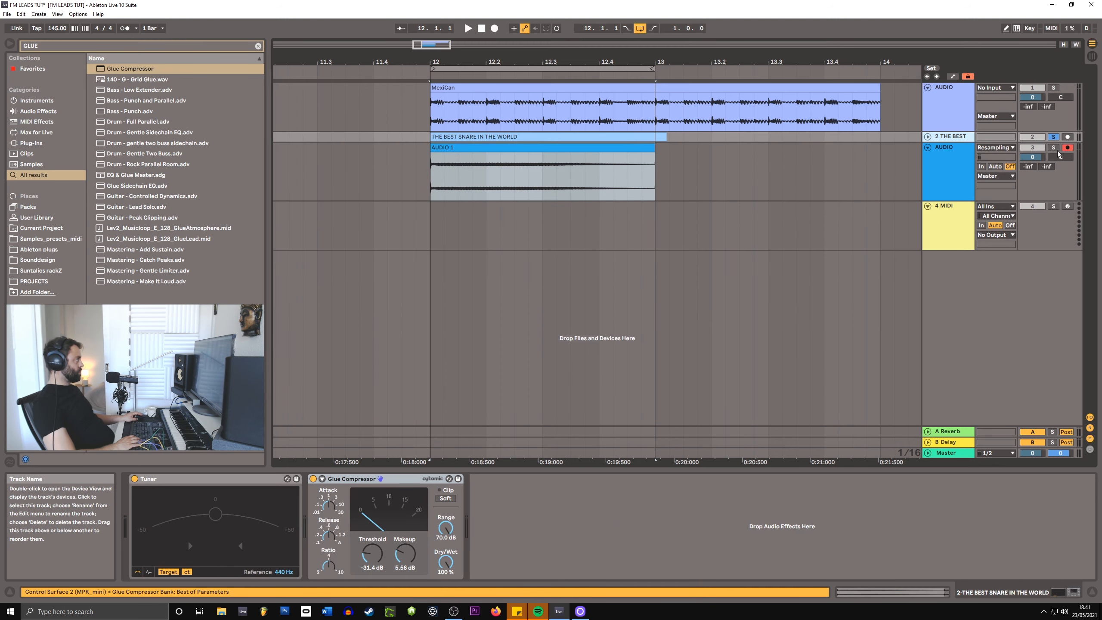
left_click(1054, 148)
left_click(681, 167)
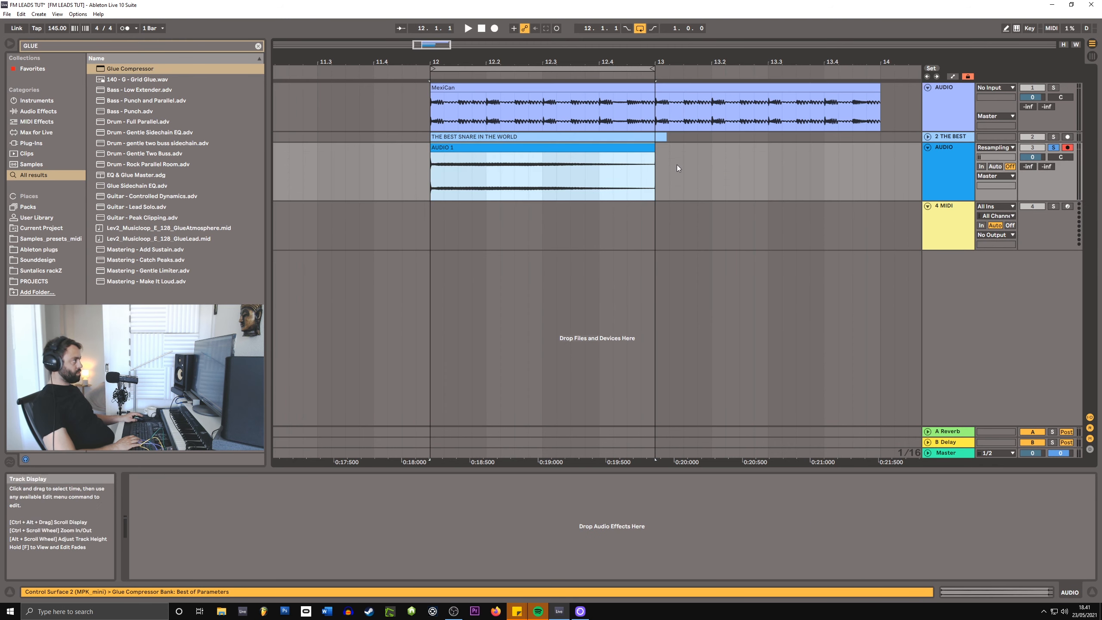
Load the resampled AUDIO 1 clip into Simpler on the MIDI track and nudge the sample's start slightly inward.
left_click(482, 196)
scroll(487, 195, "up", 5)
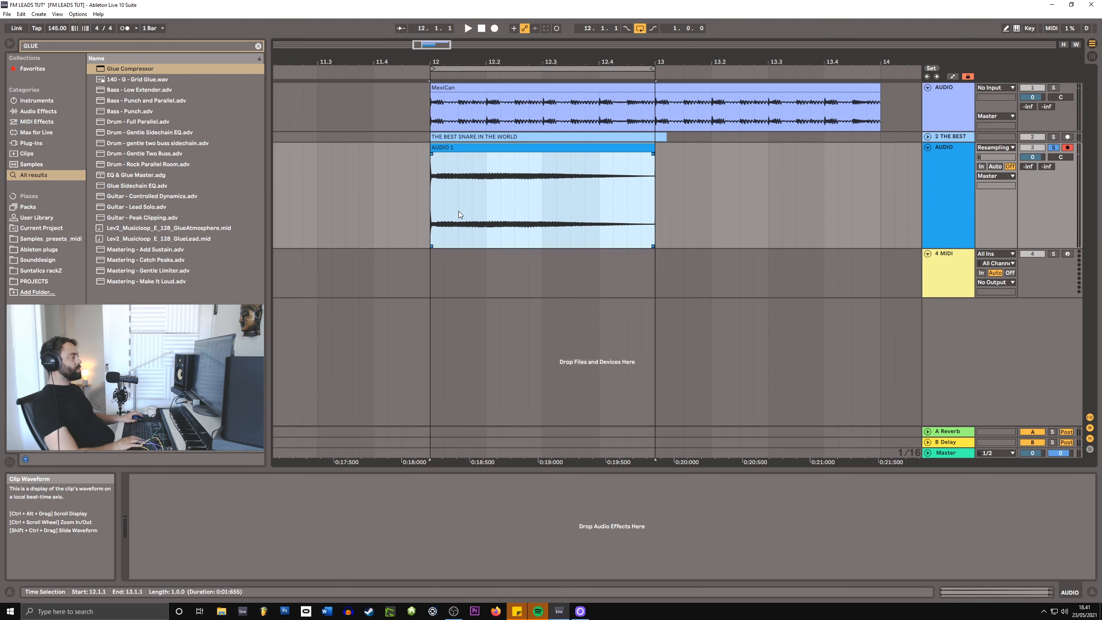
key("z")
key("x")
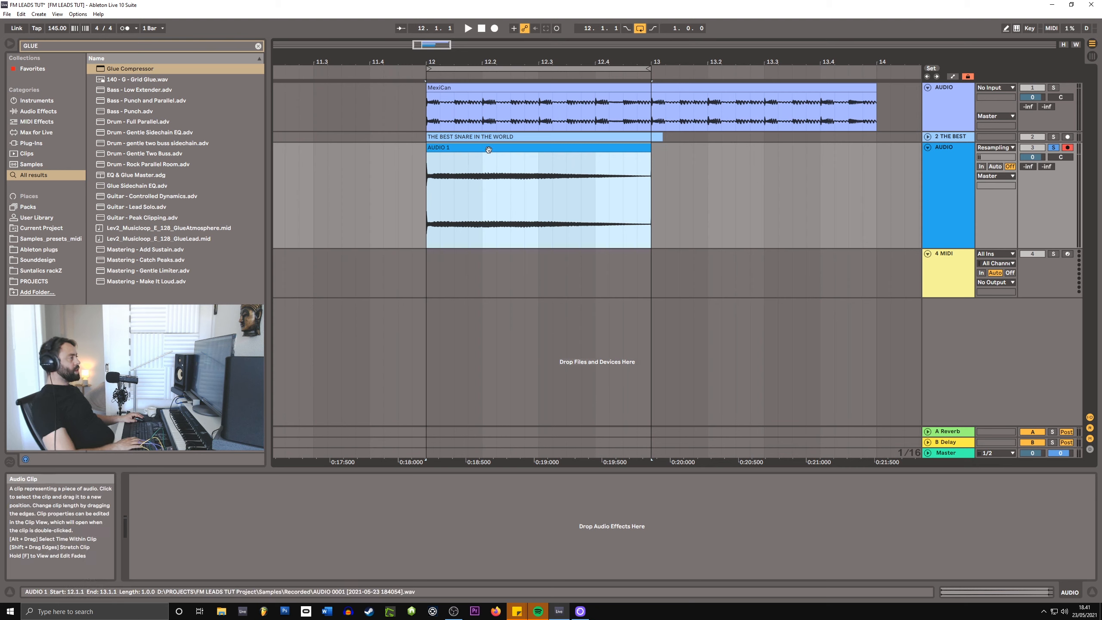
mouse_move(493, 163)
left_mouse_down()
mouse_move(521, 317)
mouse_move(477, 291)
mouse_move(492, 177)
left_mouse_up()
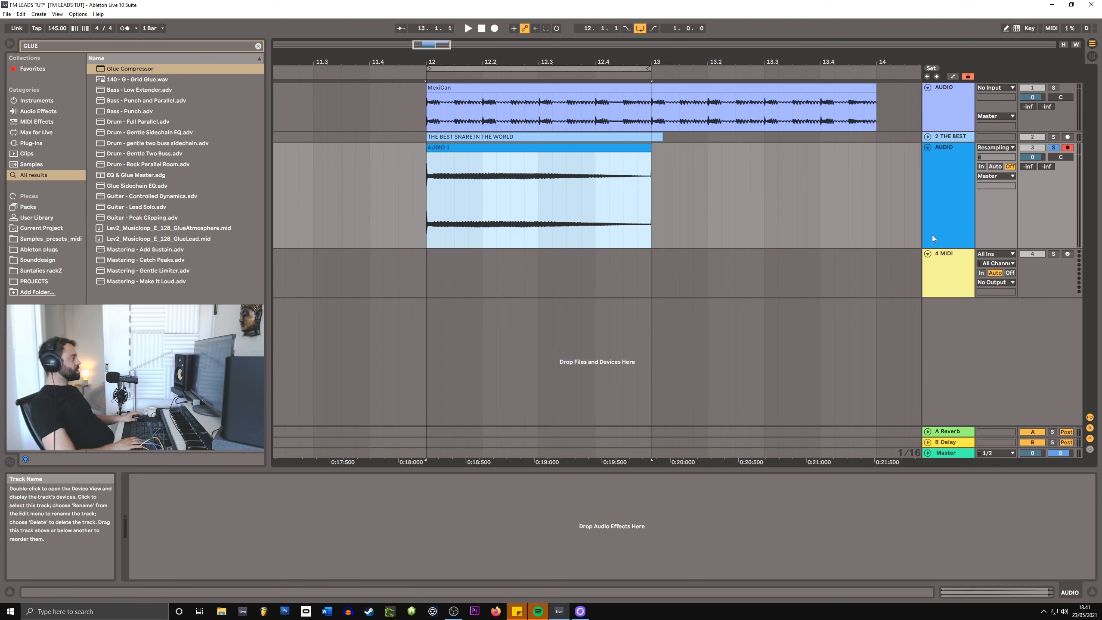
left_click(947, 267)
left_click(436, 162)
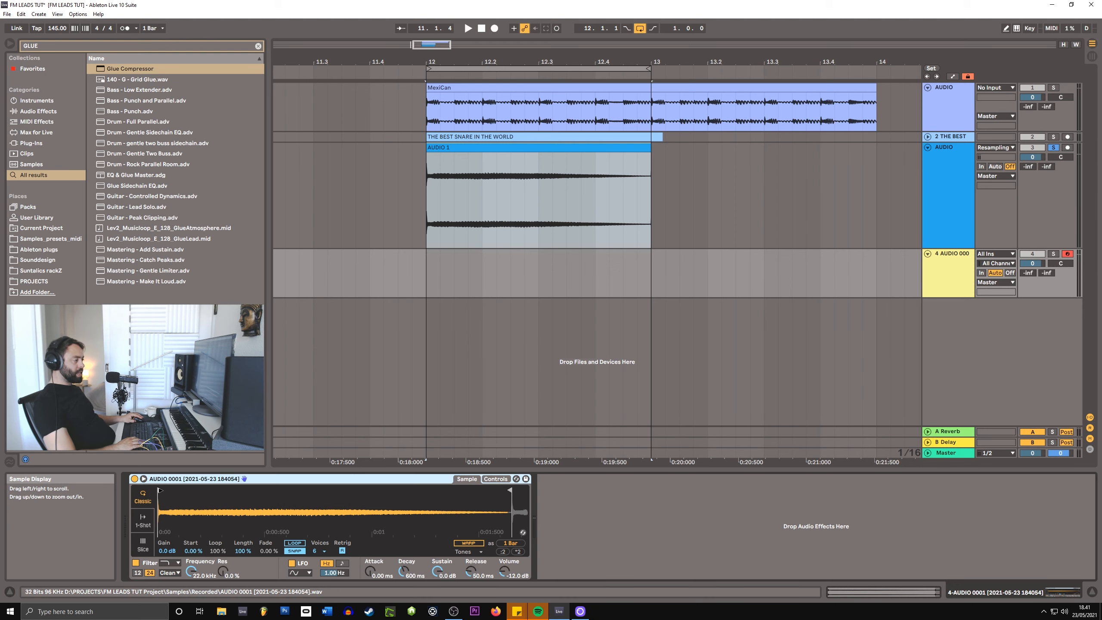
left_click_drag(160, 491, 167, 492)
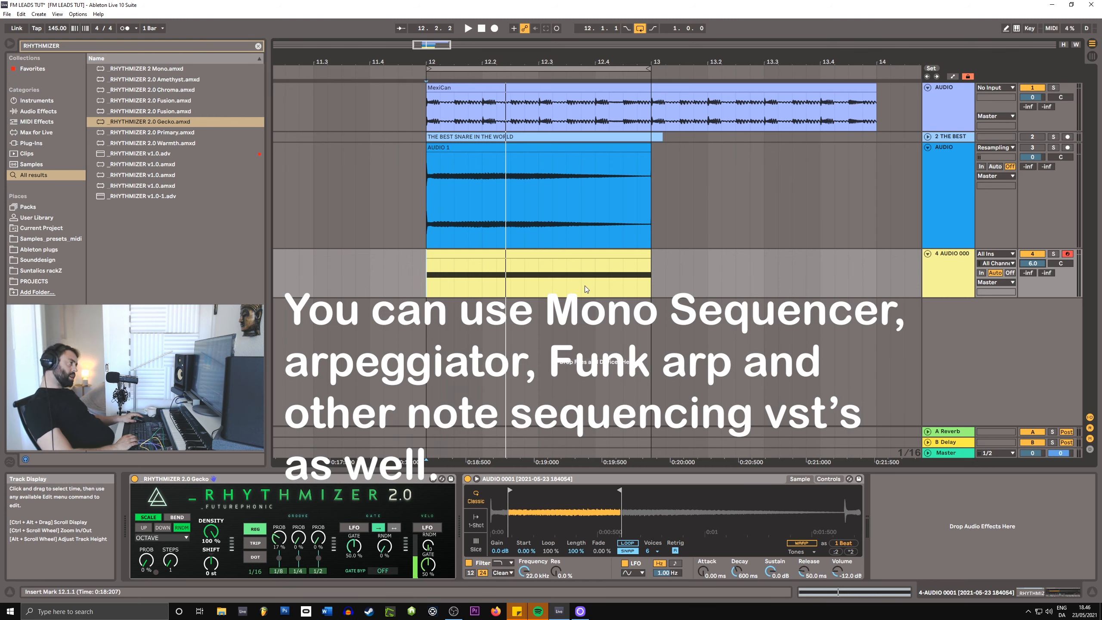
Stop playback, search the browser for LFO and add the LFO MIDI device in front of Simpler.
key("space")
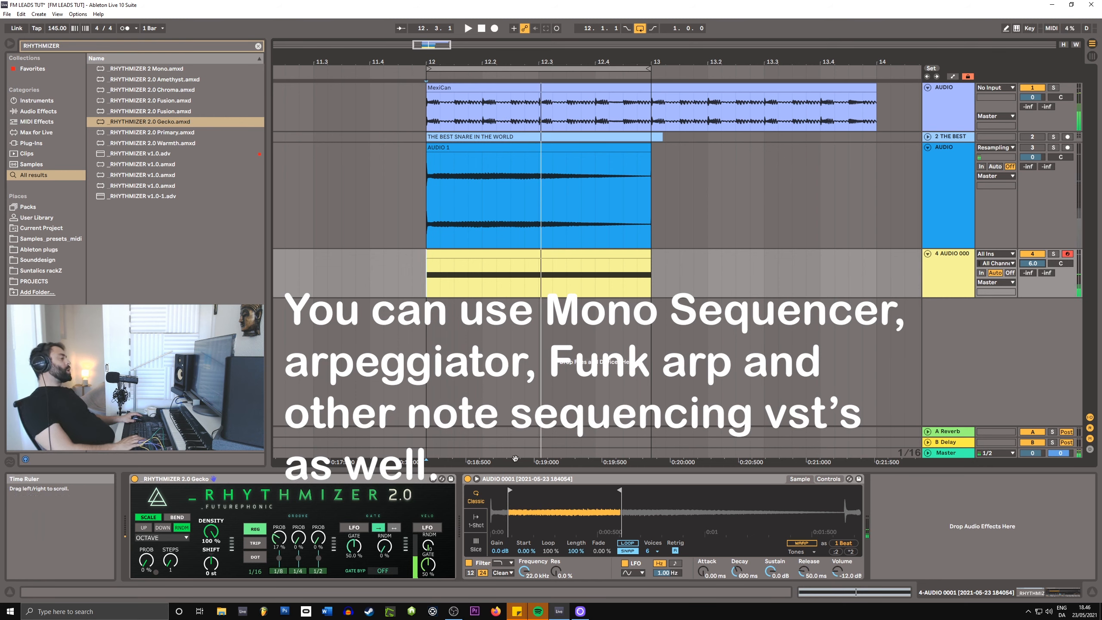
key("ctrl+f")
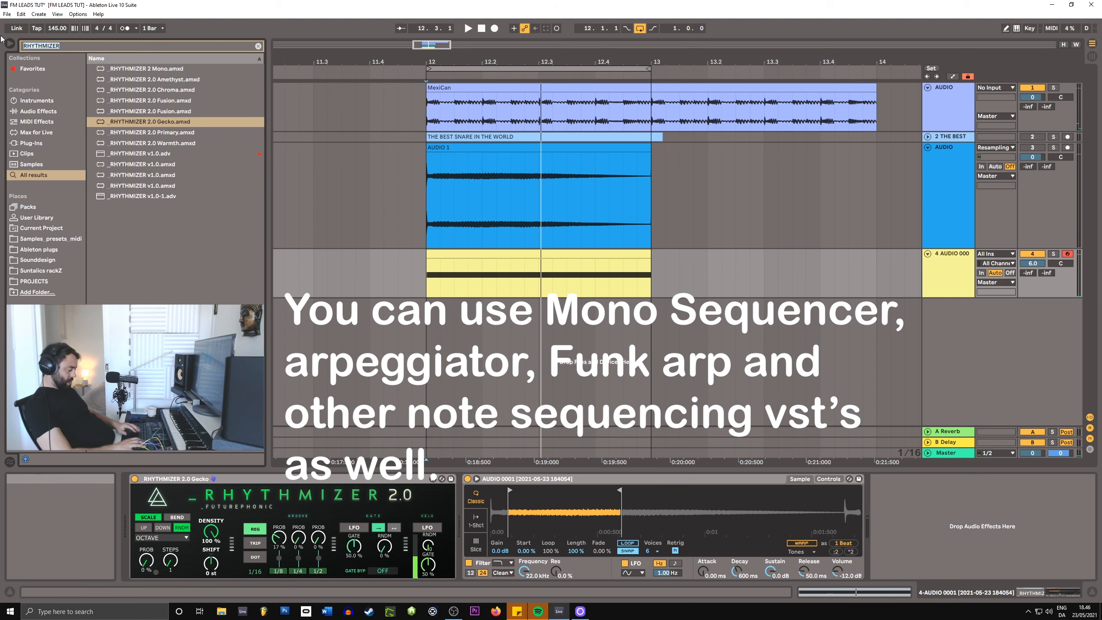
type("LFO")
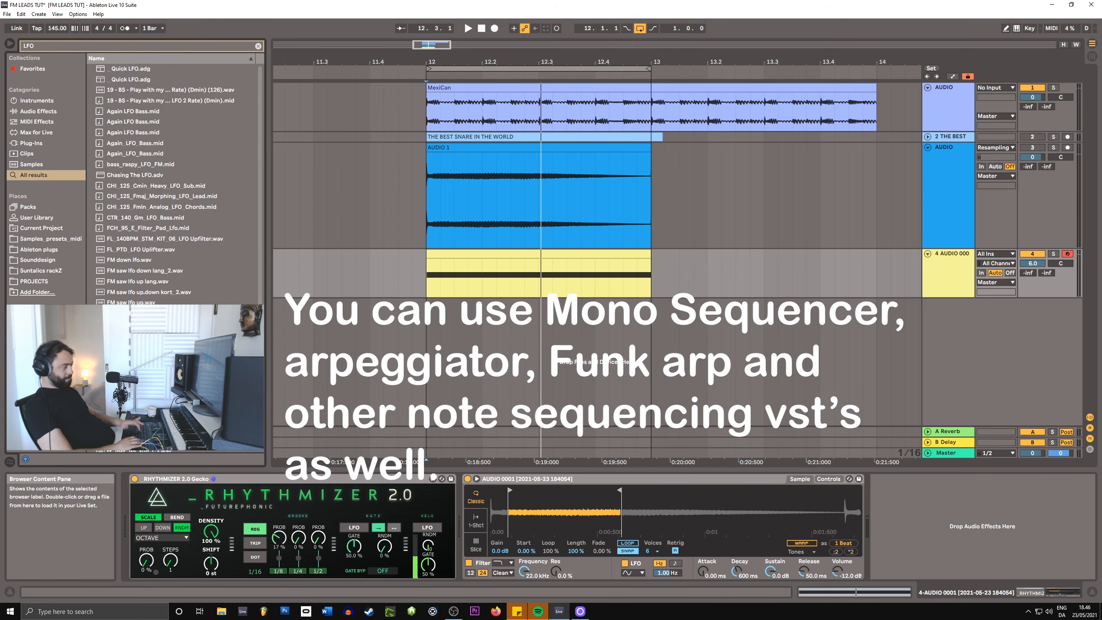
double_click(130, 377)
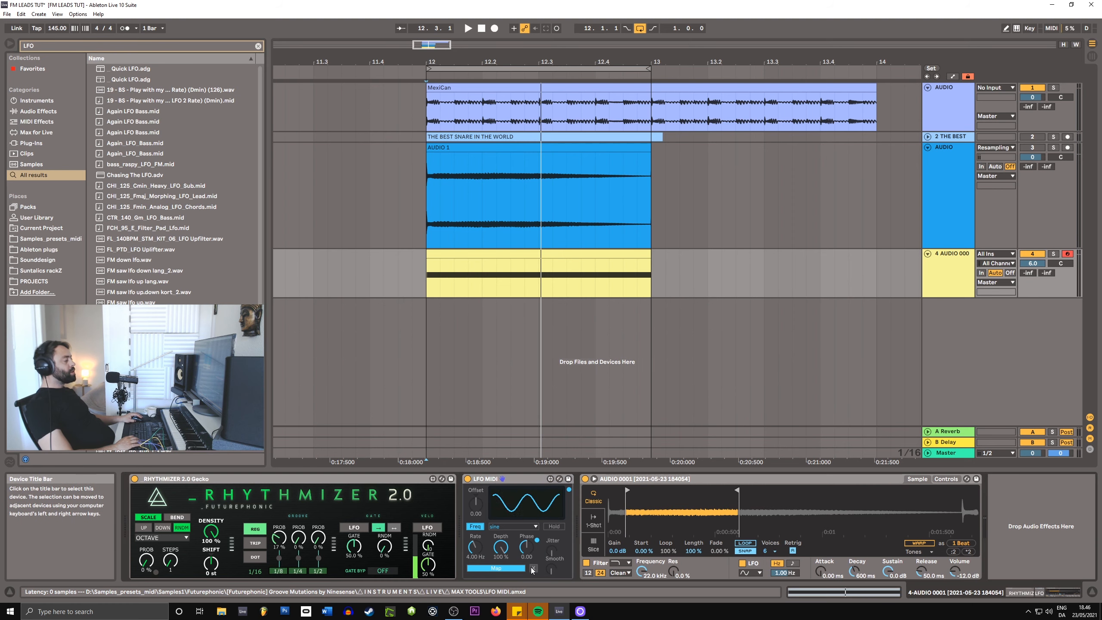
Map the LFO MIDI device to Simpler's Start with a synced random waveform at a 1/12 rate.
left_click(517, 568)
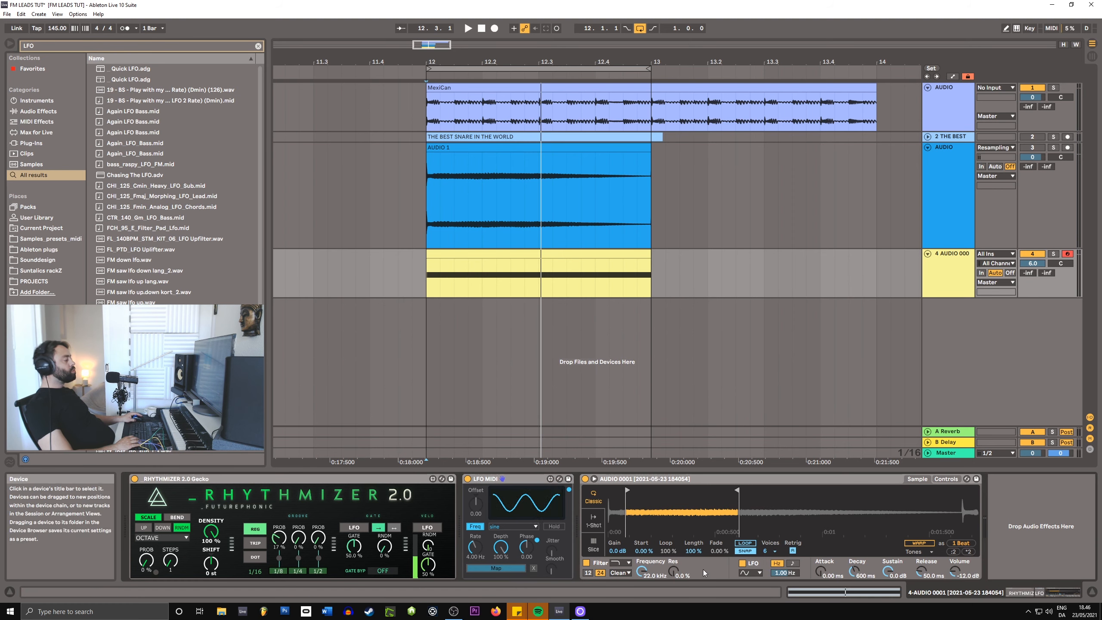
left_click(643, 551)
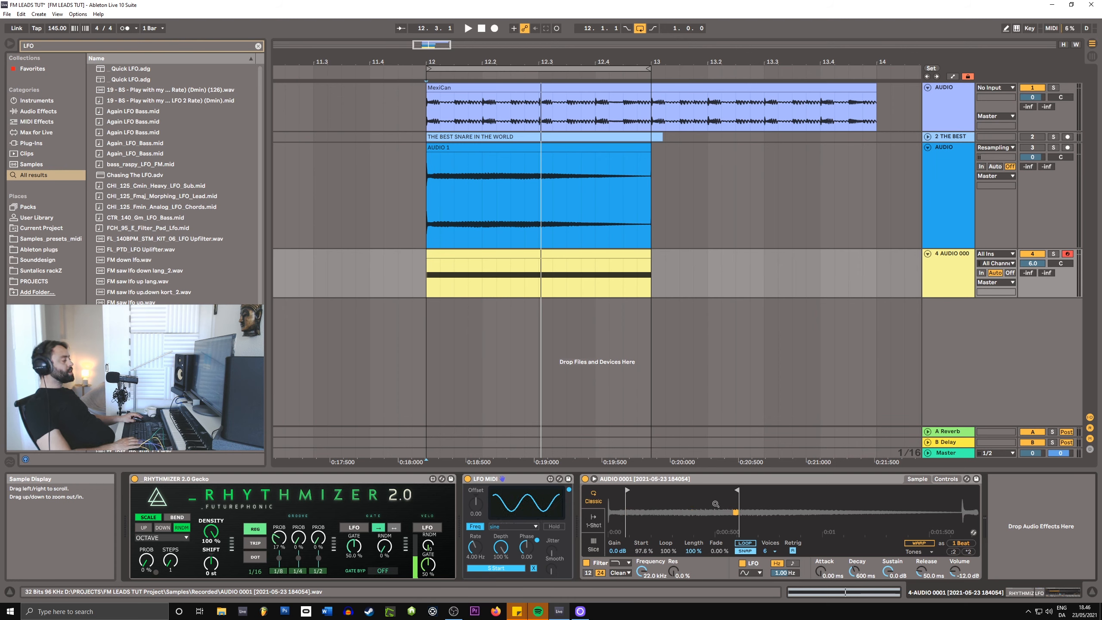
left_click(510, 527)
left_click(510, 568)
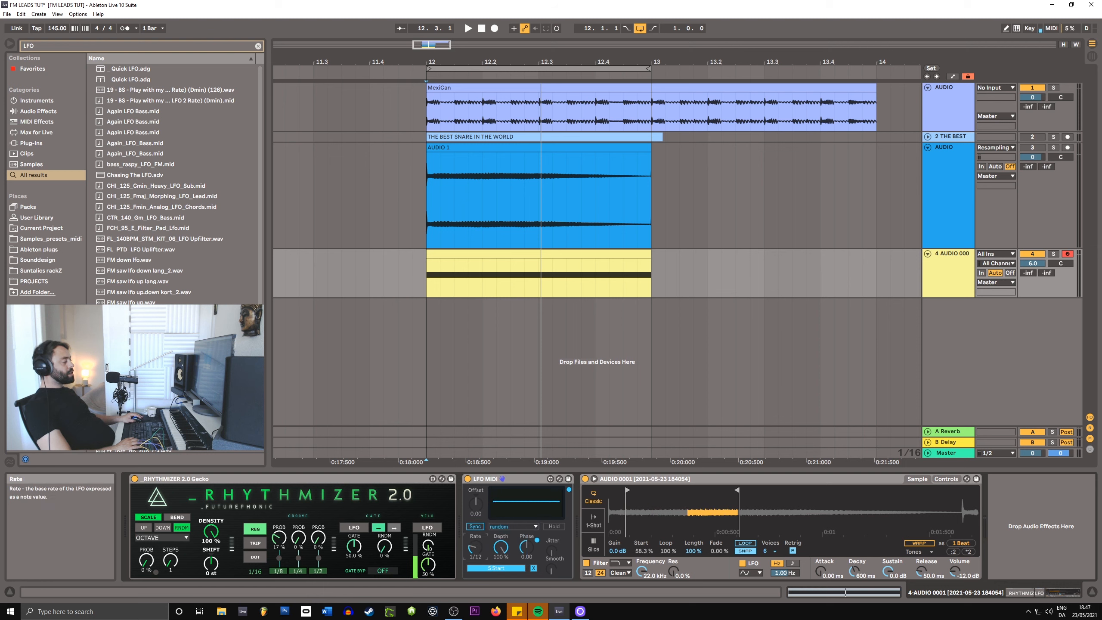
key("space")
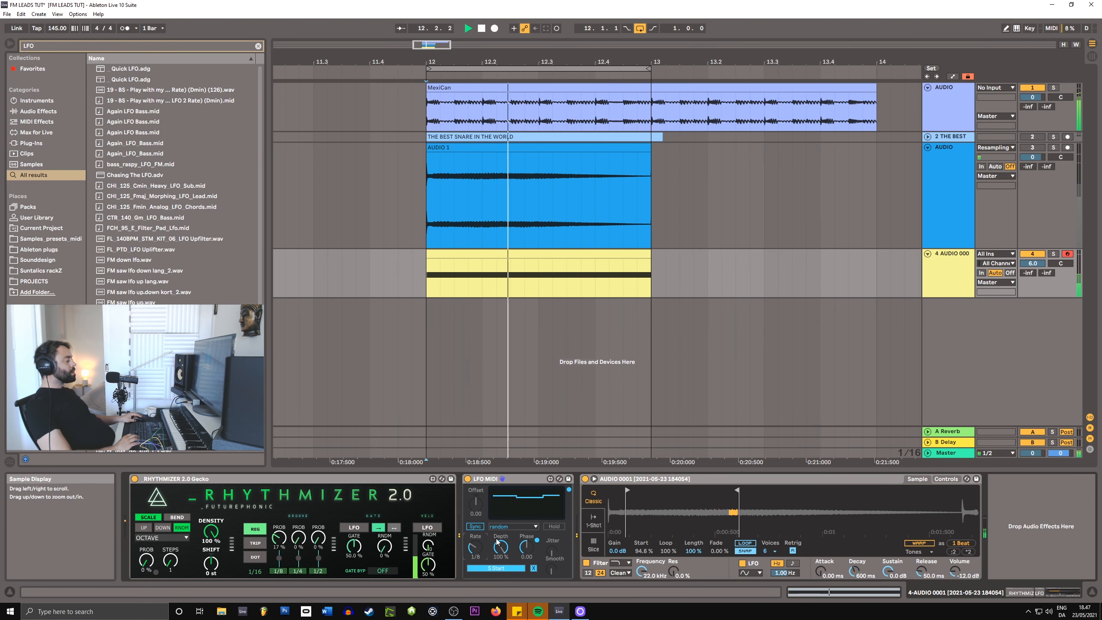
left_click_drag(480, 550, 481, 546)
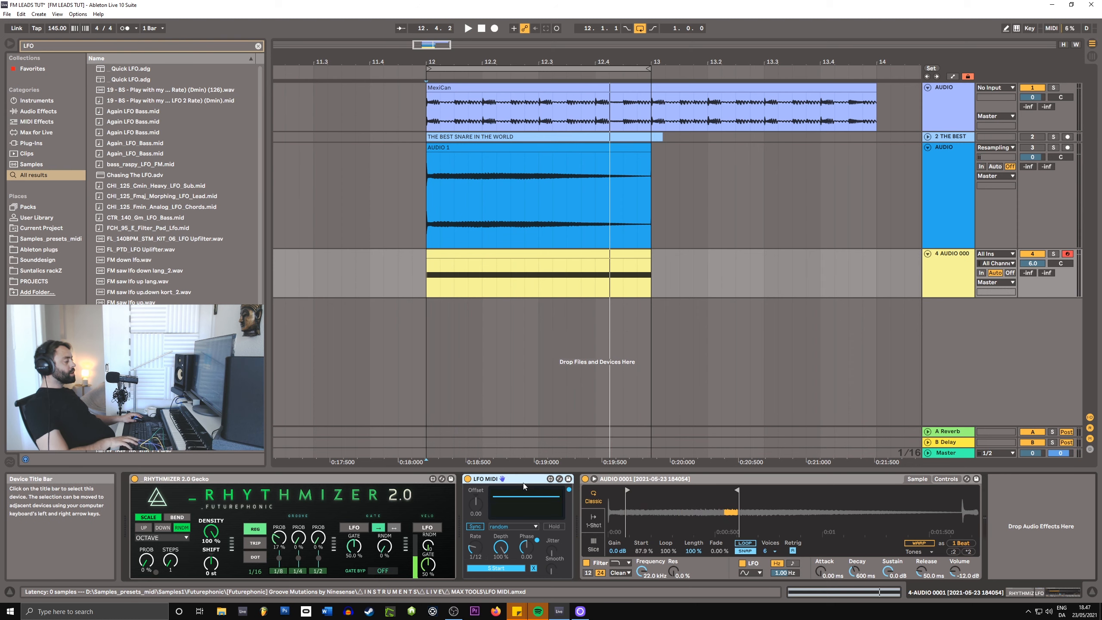
Duplicate the LFO MIDI device and map the copy to Simpler's Length.
key("ctrl+d")
left_click(651, 568)
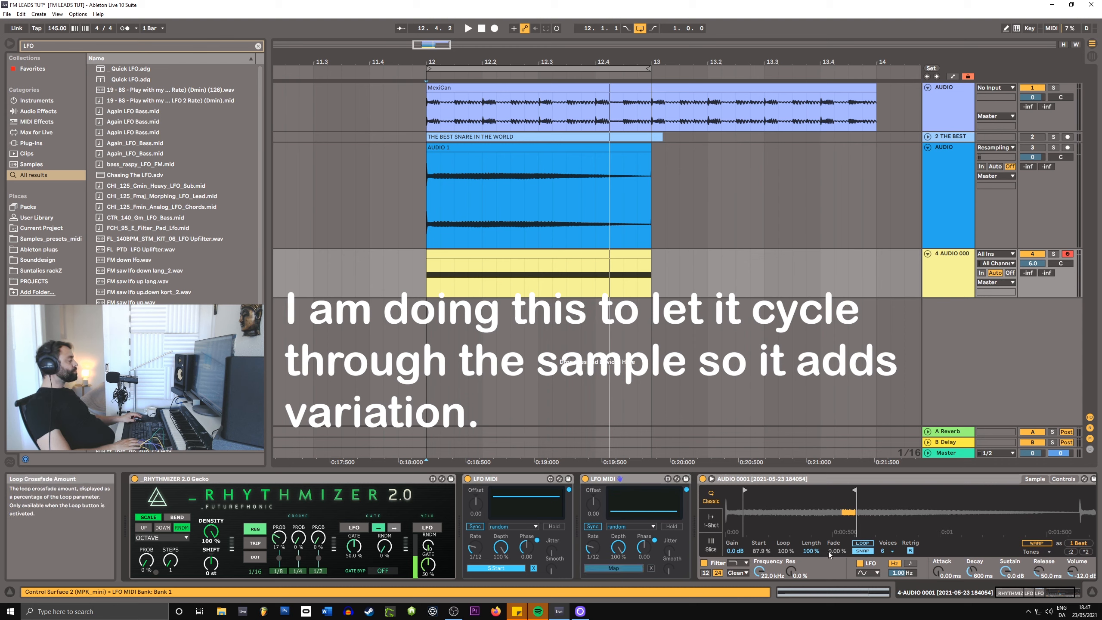
left_click(811, 551)
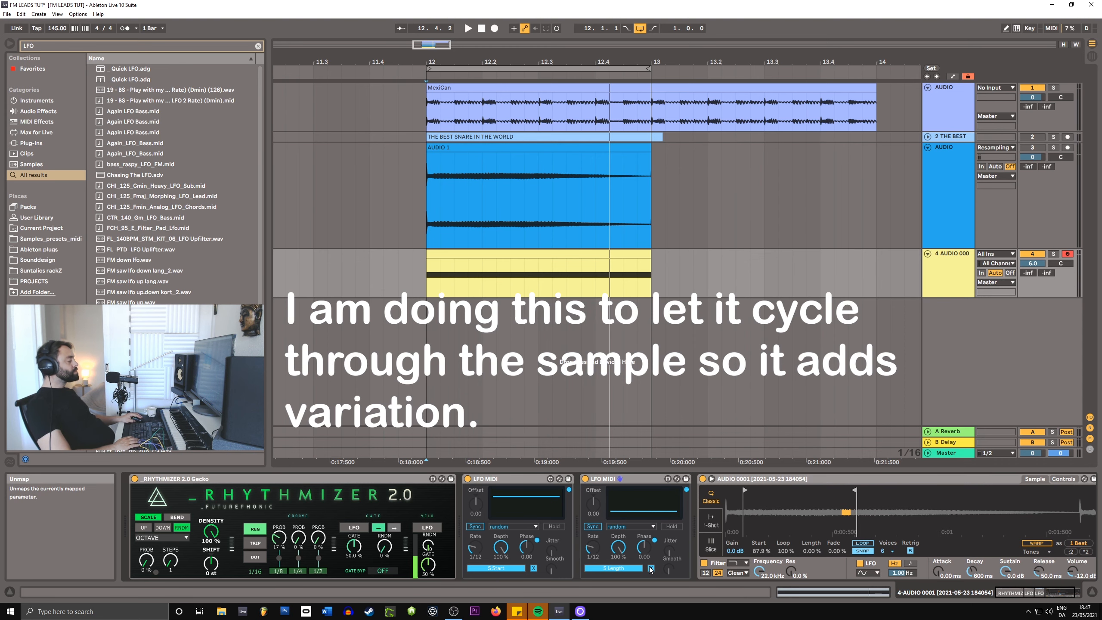
Adjust the rate of the LFO controlling Simpler's Length and audition the loop with it.
key("space")
key("space")
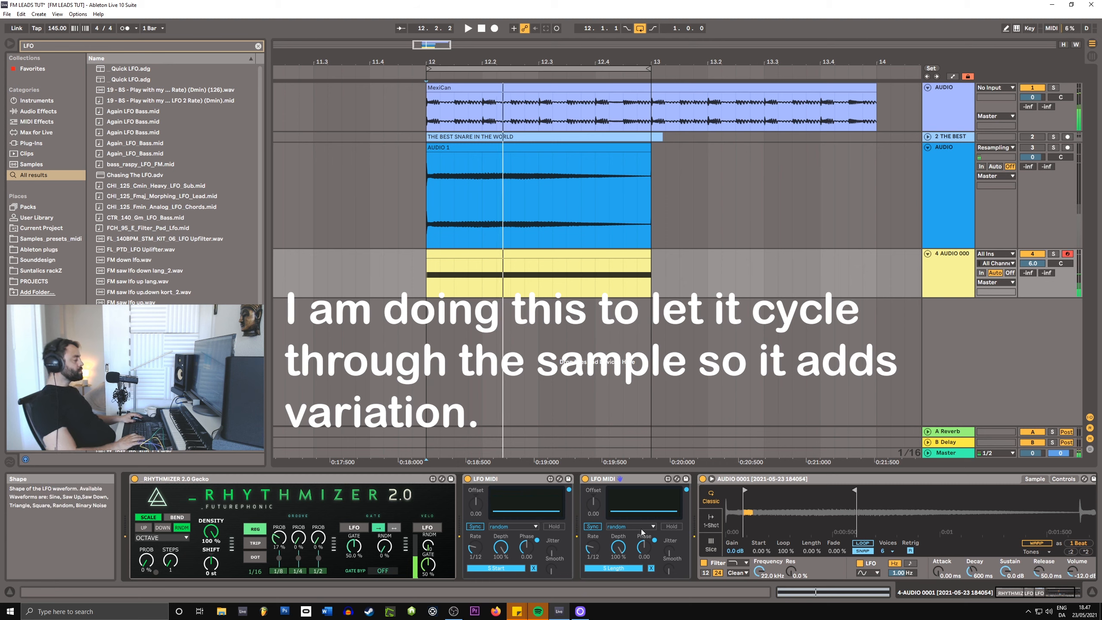
left_click_drag(593, 547, 593, 524)
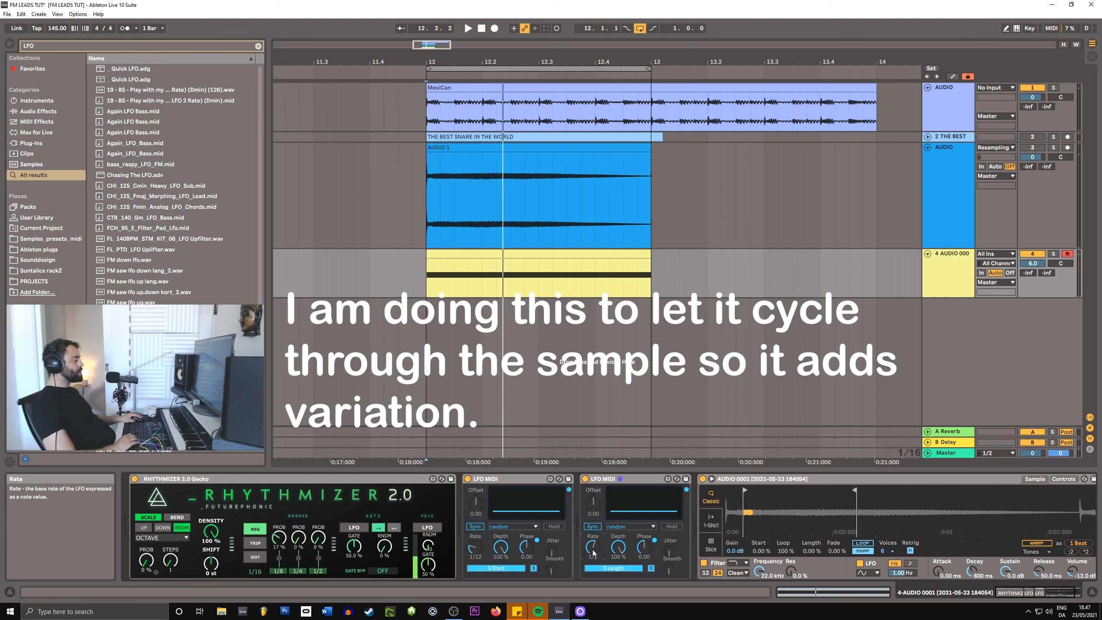
key("space")
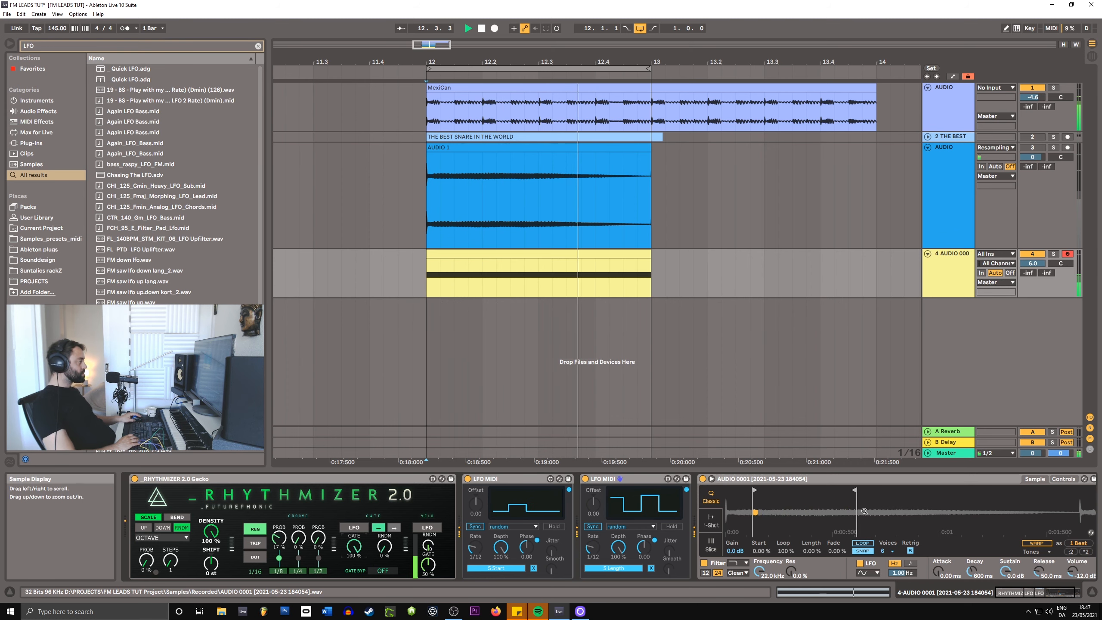
key("space")
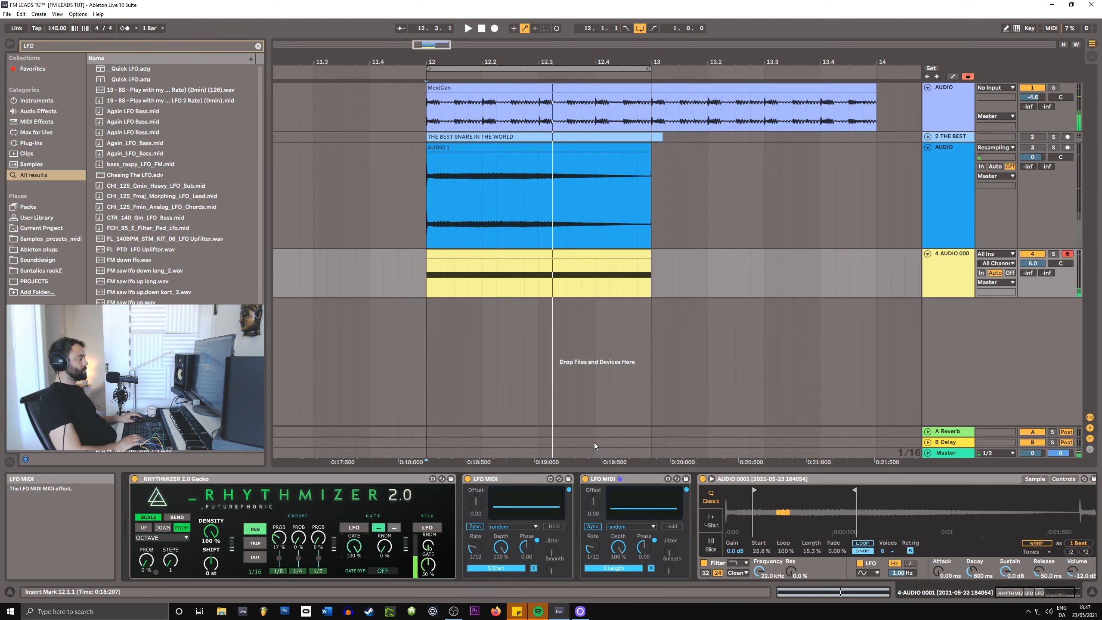
Duplicate the LFO MIDI device controlling Simpler's Length and map the copy to Simpler's Release.
left_click_drag(628, 481, 696, 483)
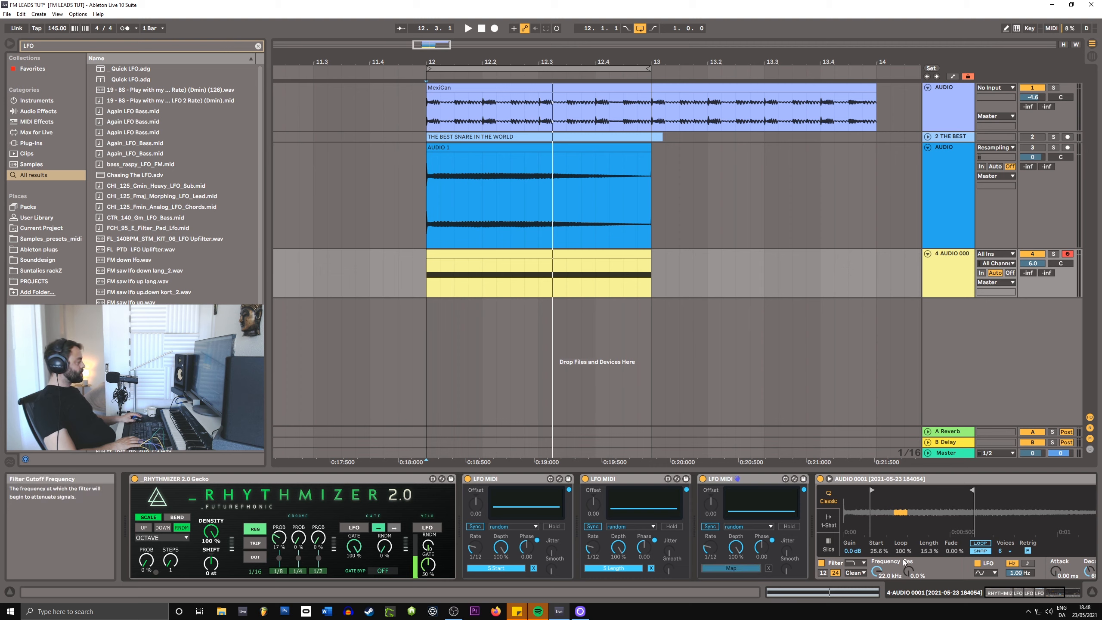
left_click(1048, 599)
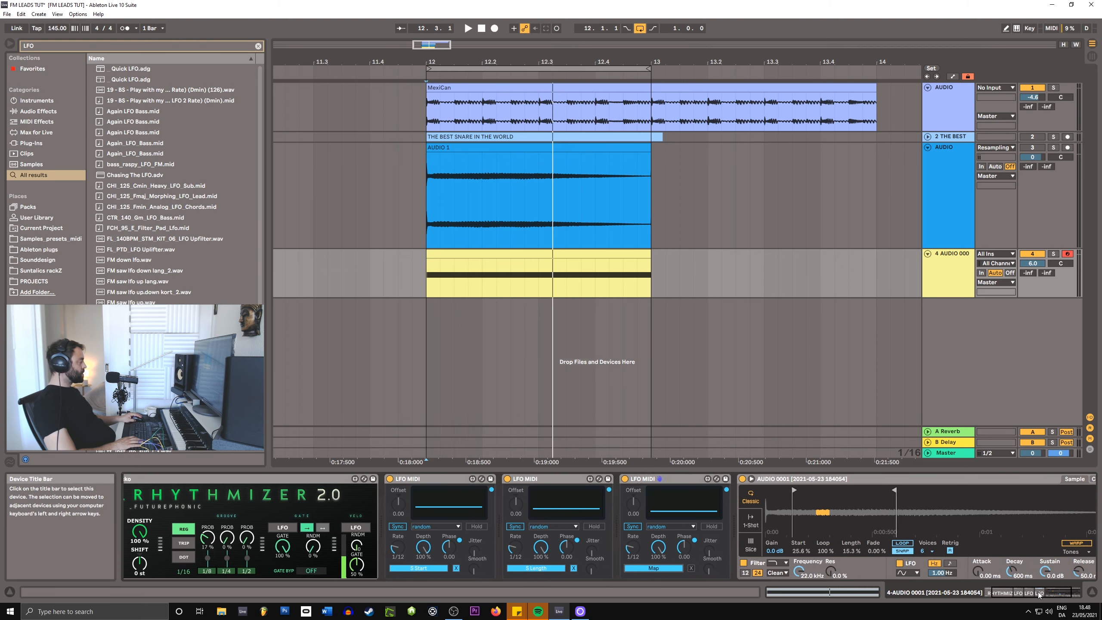
left_click(1059, 582)
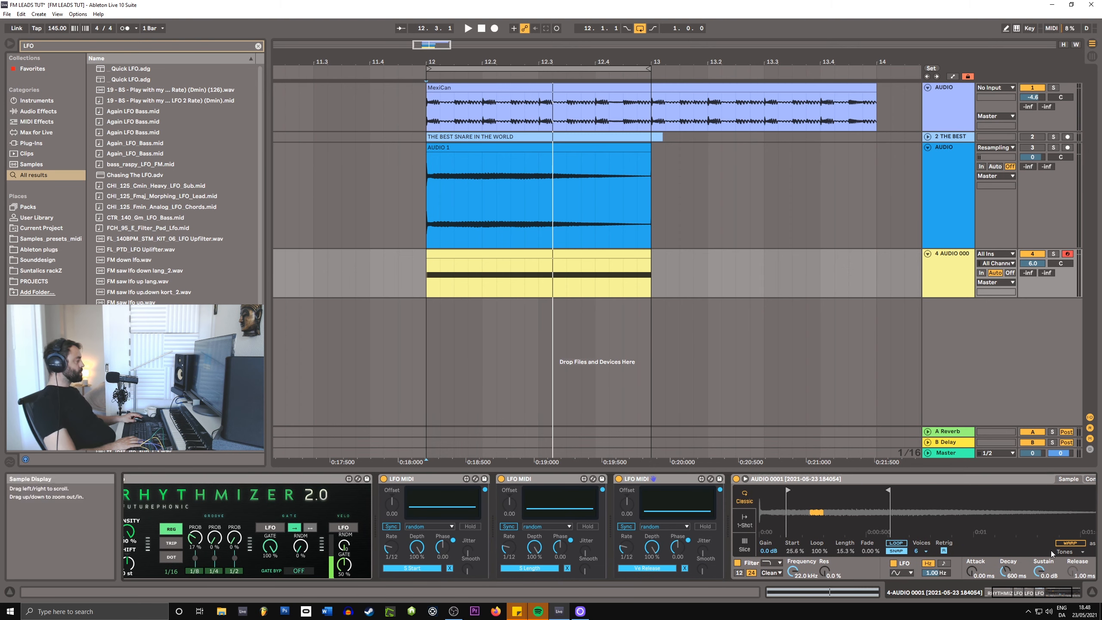
Give the LFO controlling Simpler's Release a sine waveform and a 1/3 rate while auditioning the loop.
key("space")
left_click(663, 524)
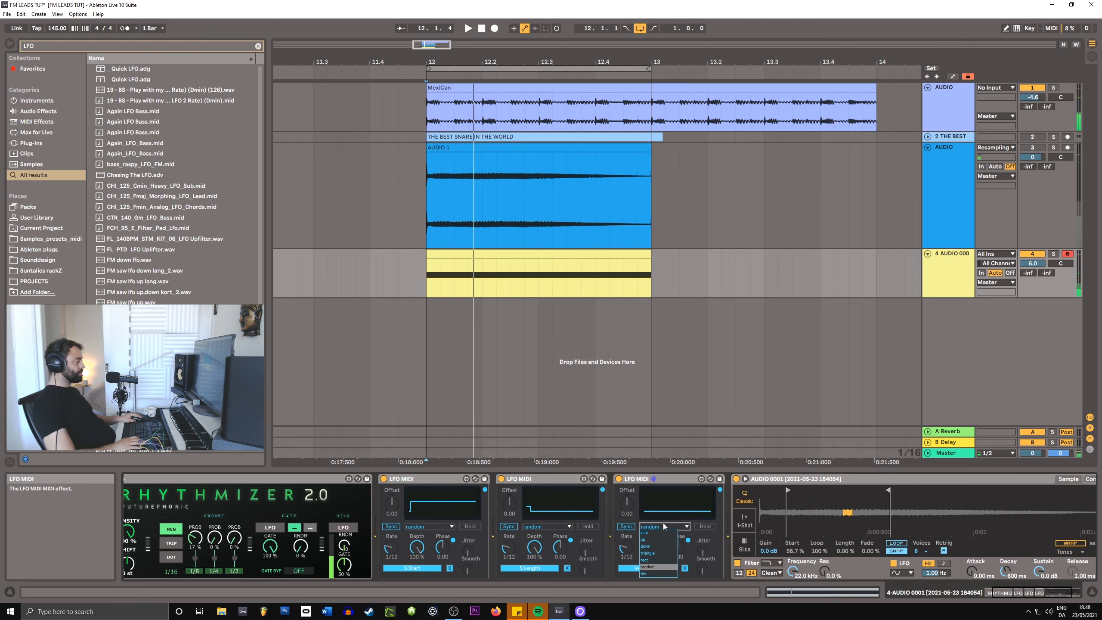
left_click(651, 533)
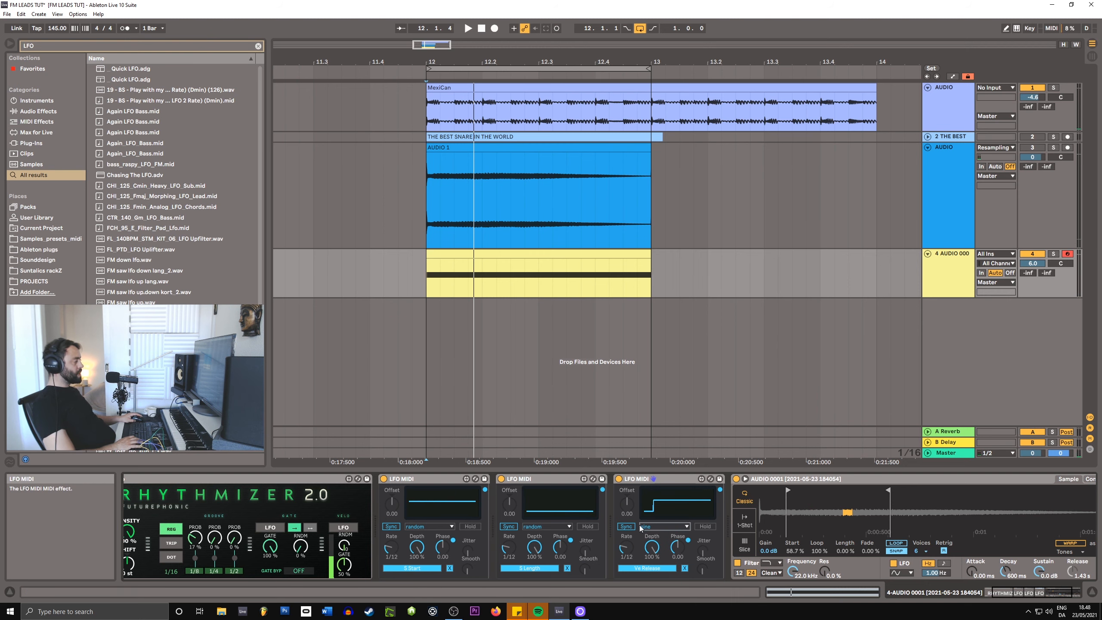
left_click_drag(630, 551, 627, 546)
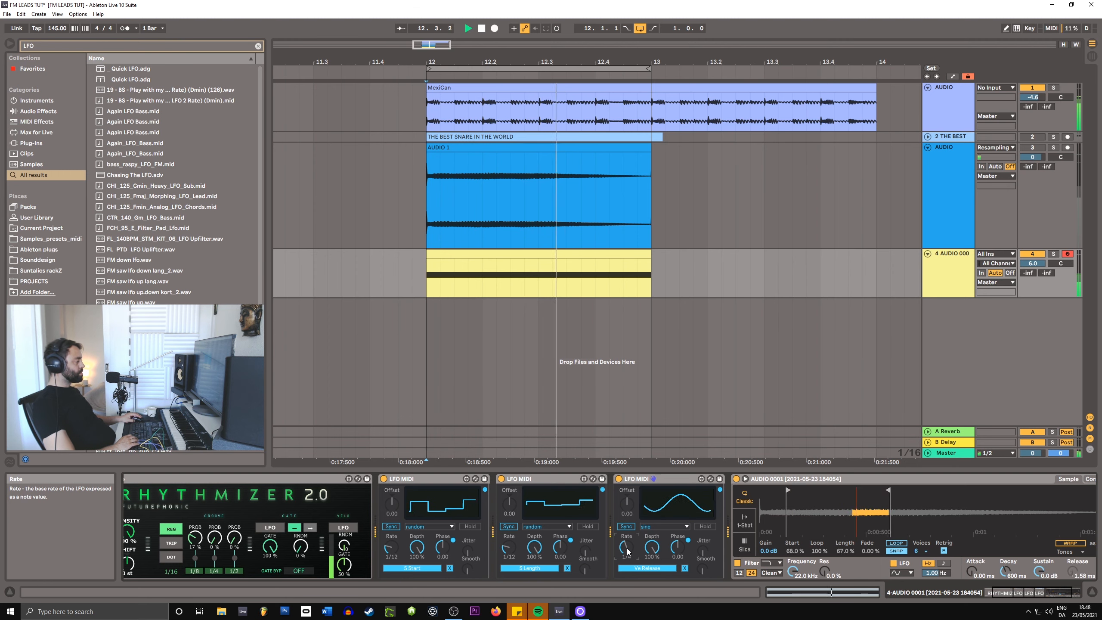
Search the browser for GLUE and add the Glue Compressor after Simpler.
scroll(564, 543, "right", 3)
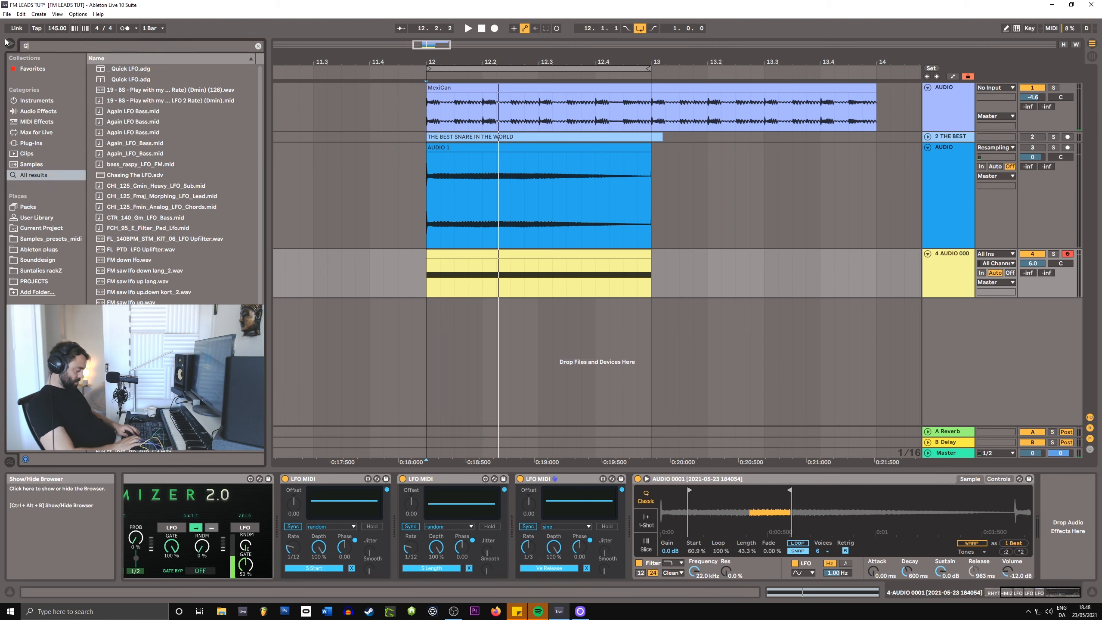
key("ctrl+f")
type("GLUE")
key("Return")
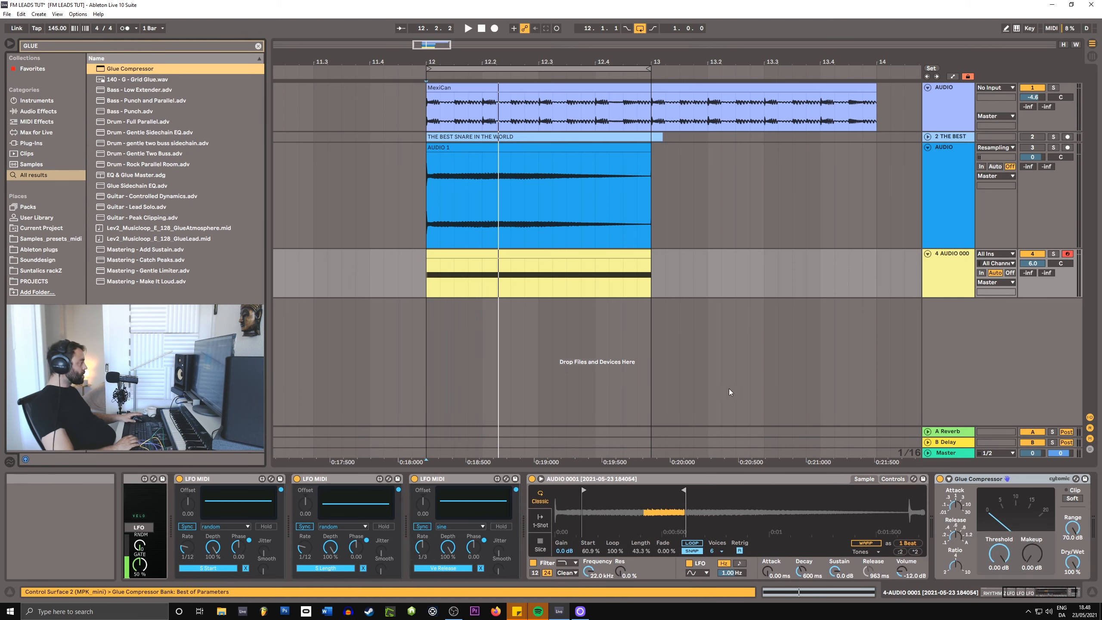
Set the Glue Compressor's threshold to about -30.5 dB and its makeup gain to about 5.71 dB while the loop plays.
key("space")
left_click_drag(1032, 555, 1032, 518)
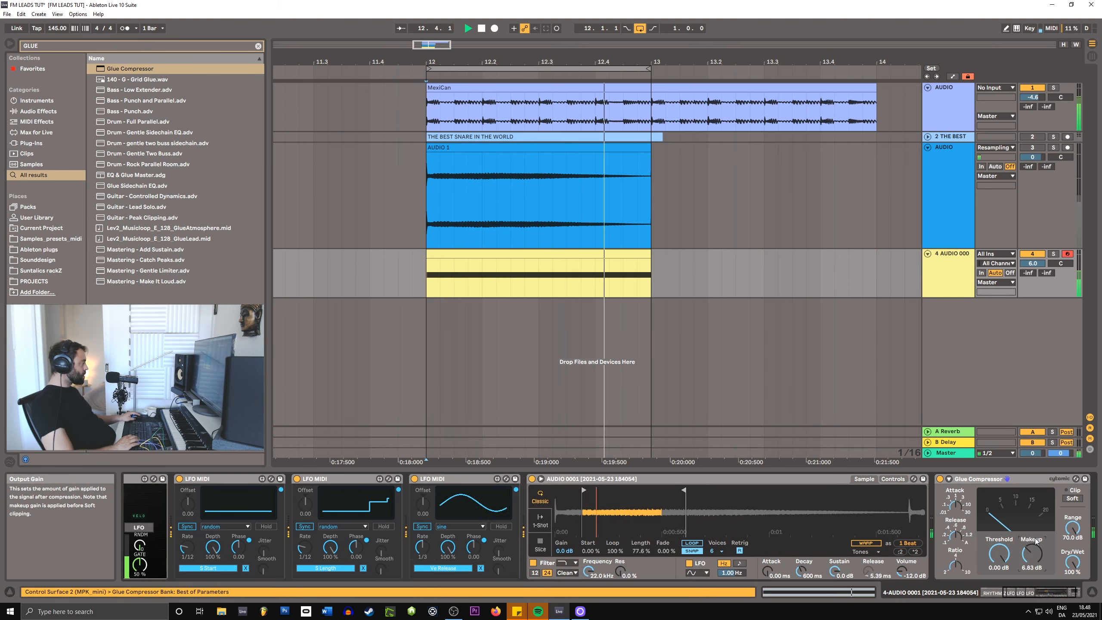
left_click_drag(1002, 555, 1001, 608)
left_click_drag(1039, 550, 1041, 562)
left_click(999, 556)
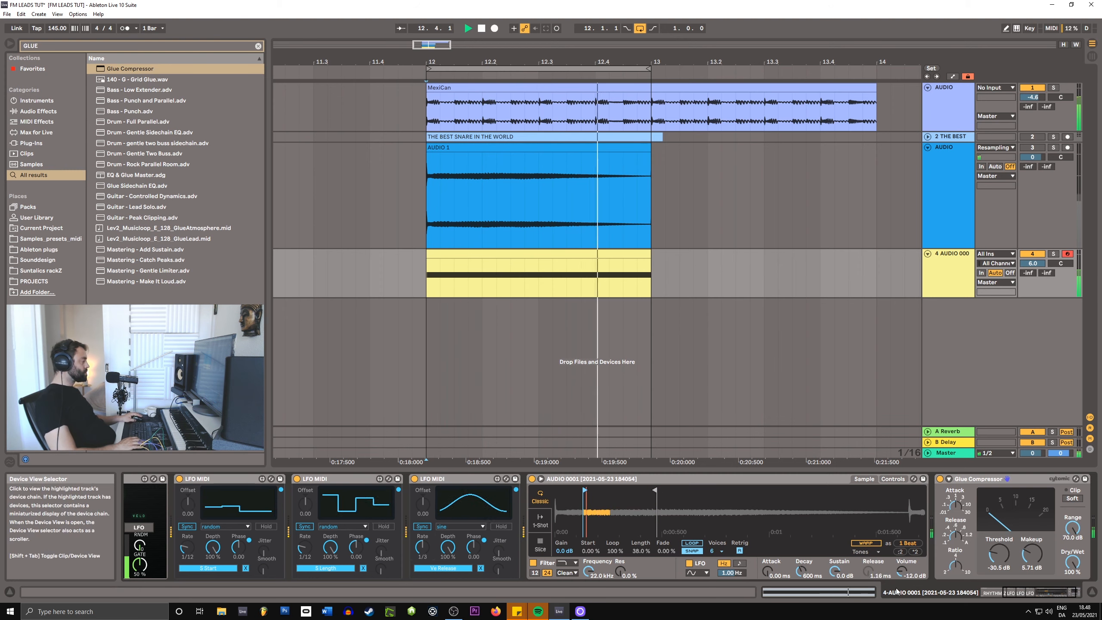
key("space")
Search the browser for ECHO and add the Echo effect after the Glue Compressor.
left_click_drag(1036, 592, 1011, 592)
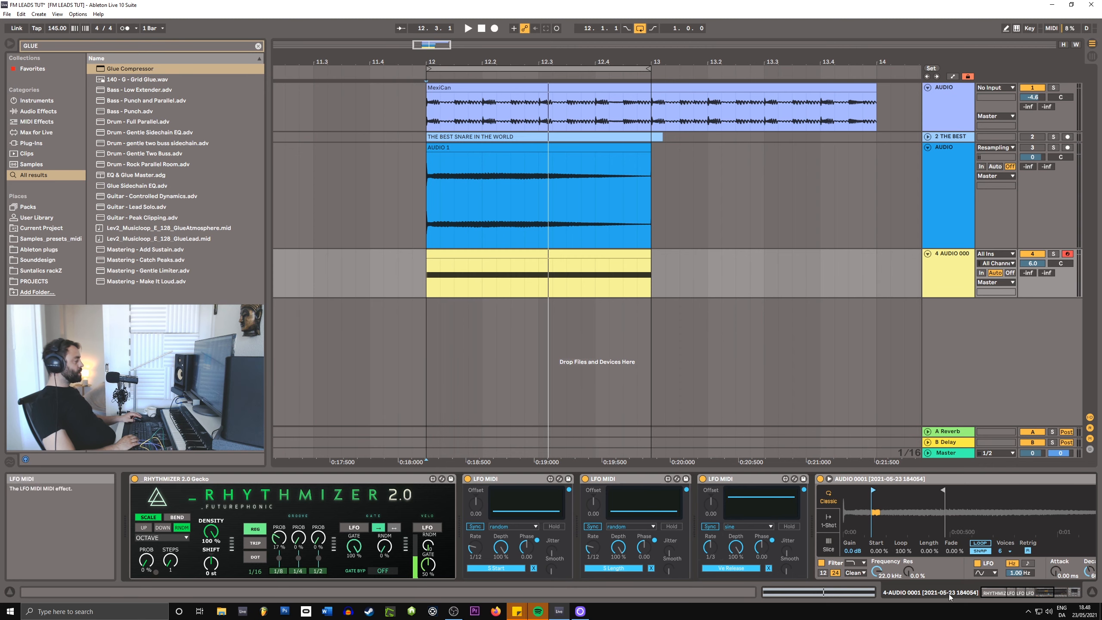
key("Return")
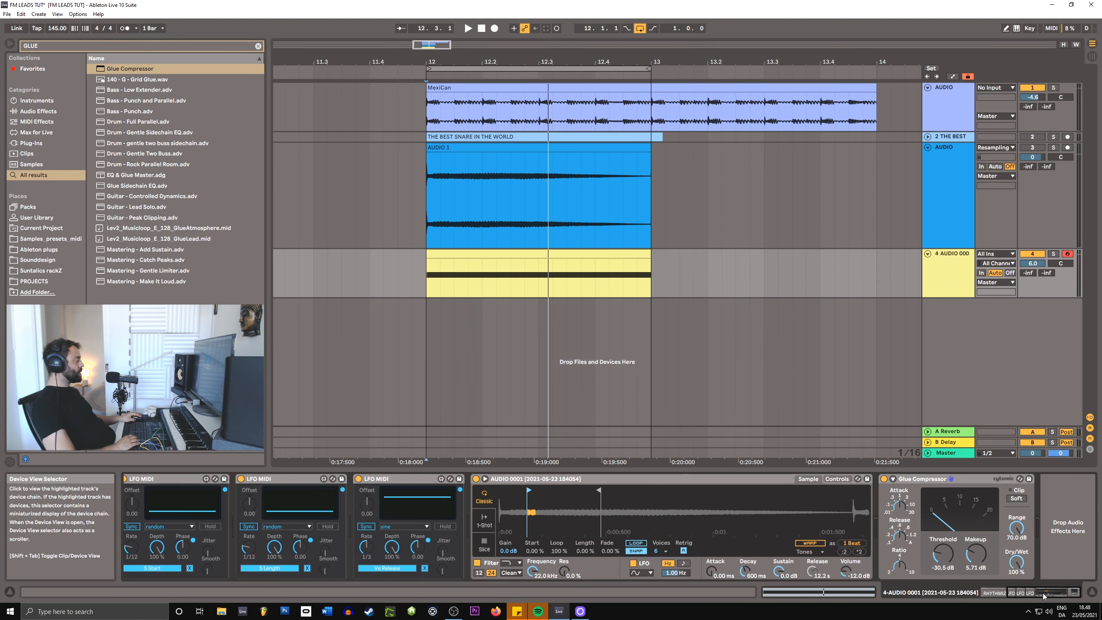
left_click(44, 46)
type("ECHO")
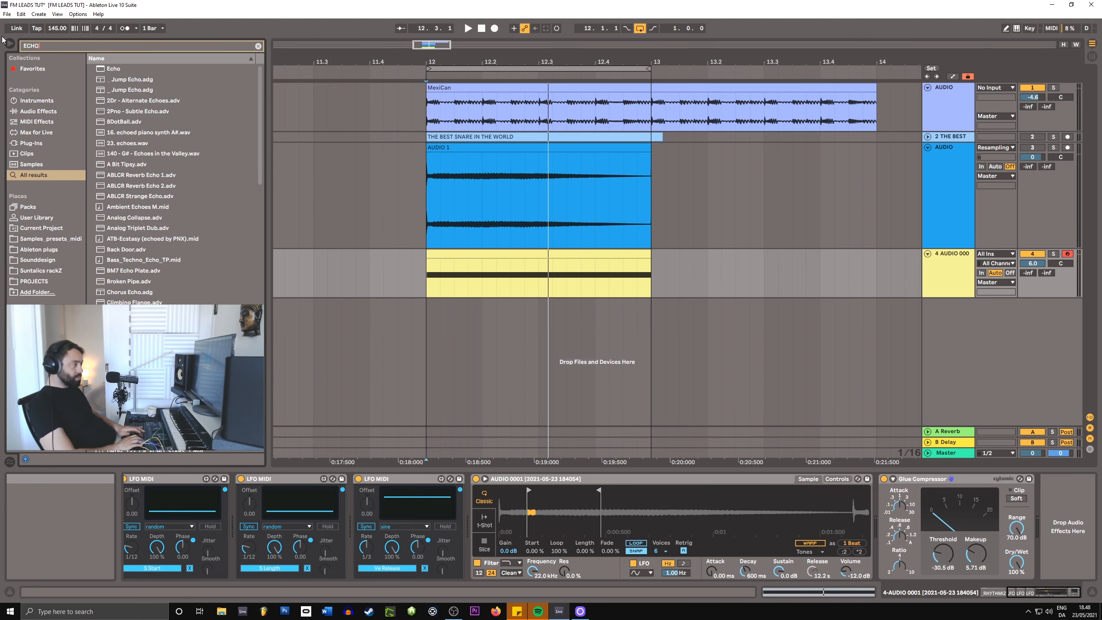
key("Down")
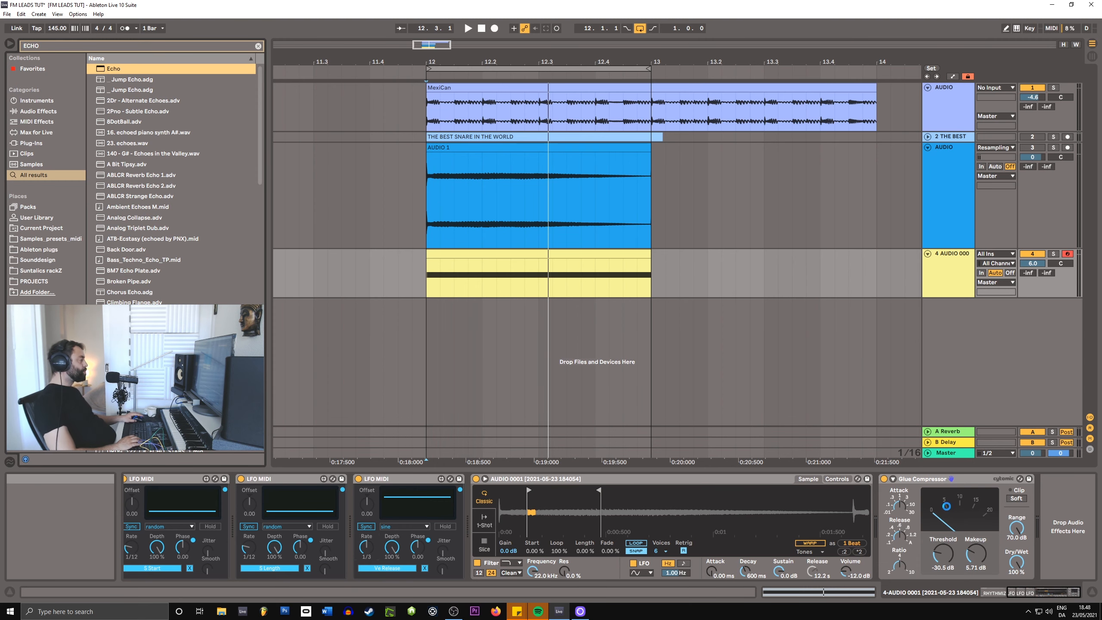
key("Return")
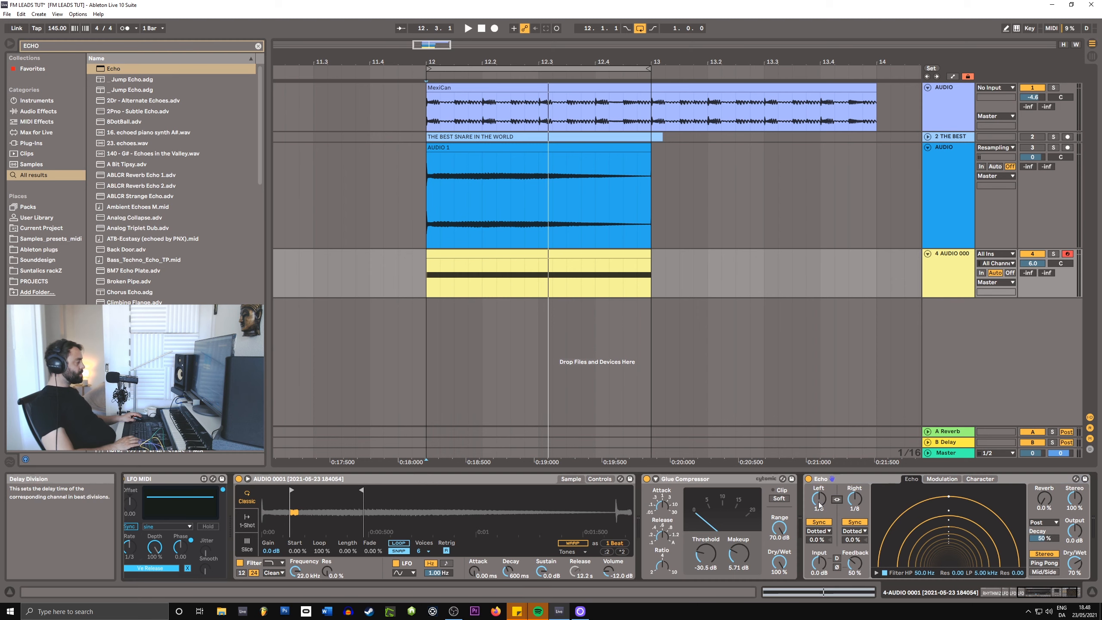
Set both Echo delay times to 1/64, choose Ping Pong mode and lower the feedback to about 2.4%.
left_click_drag(819, 499, 822, 559)
left_click_drag(858, 501, 856, 515)
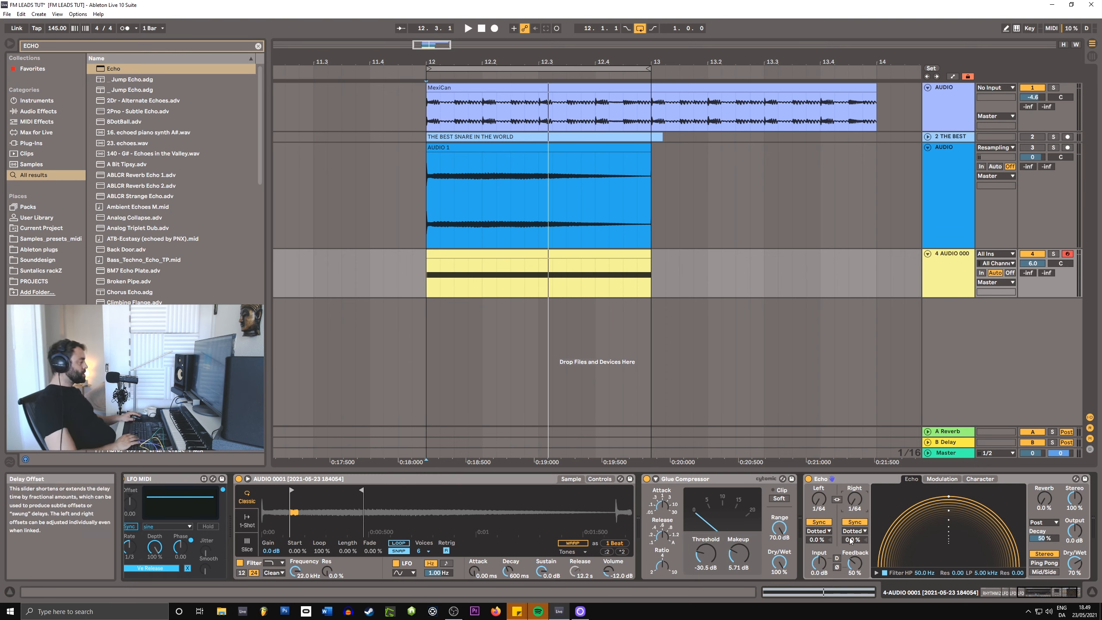
left_click(1044, 563)
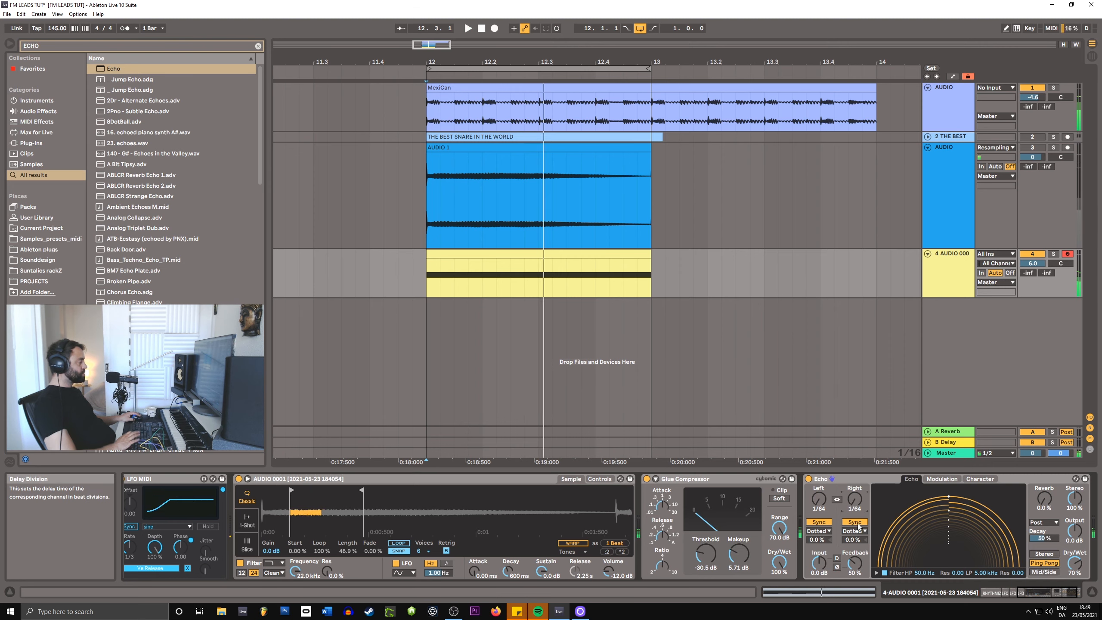
mouse_move(853, 563)
left_mouse_down()
mouse_move(852, 572)
mouse_move(857, 564)
left_mouse_up()
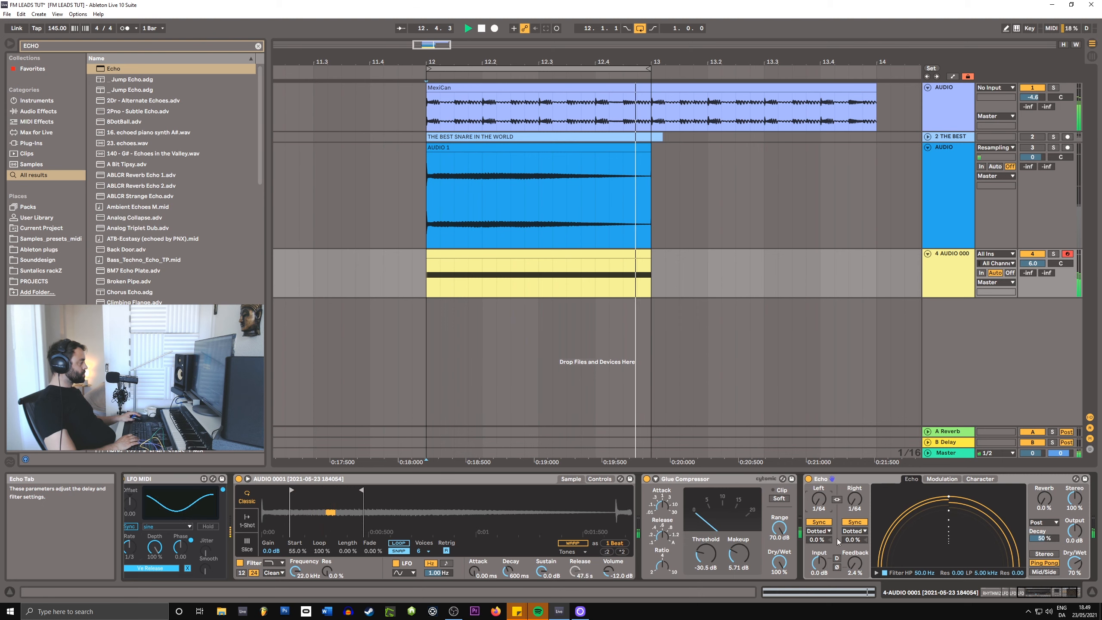
Link Echo's left and right channels, switch them from Sync to Time and set the delay to 1.00 ms.
left_click(836, 499)
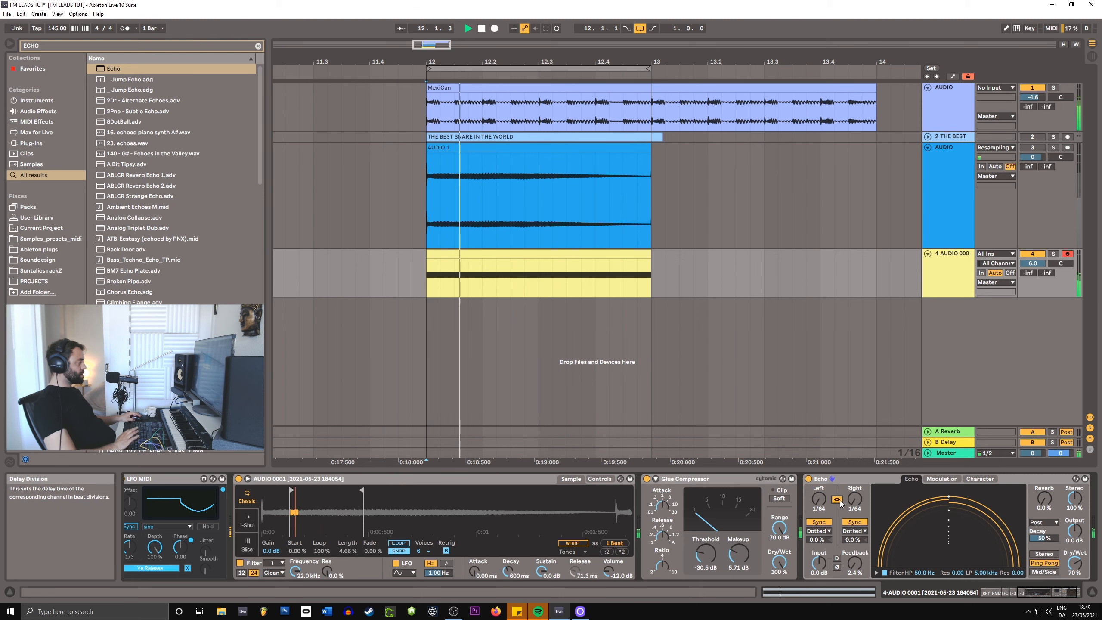
left_click(853, 523)
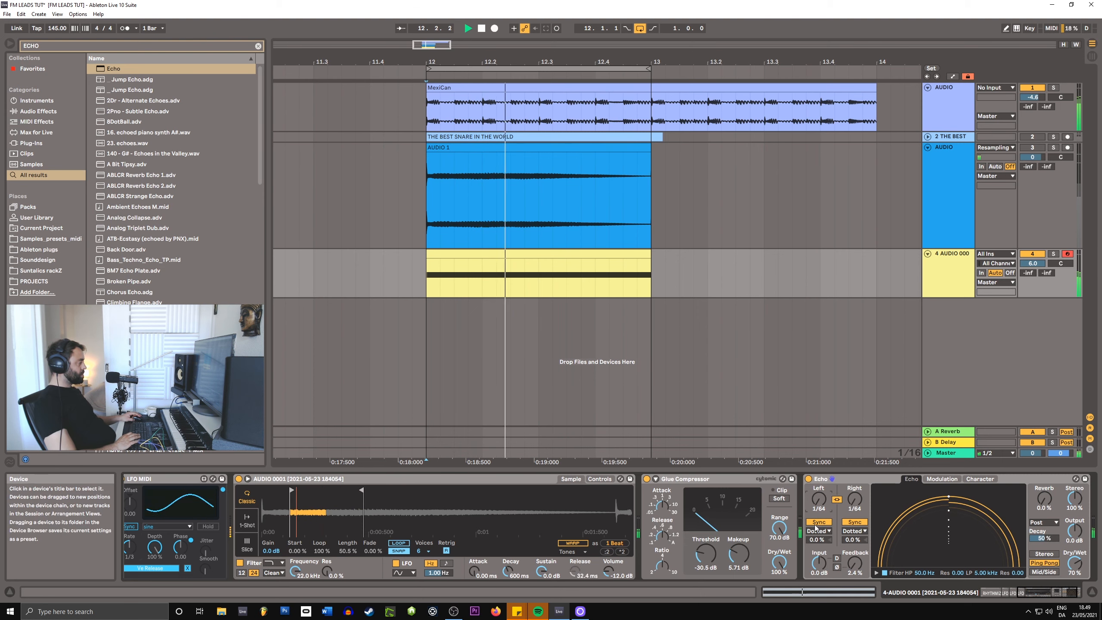
left_click(853, 523)
left_click(819, 523)
left_click_drag(819, 500, 819, 552)
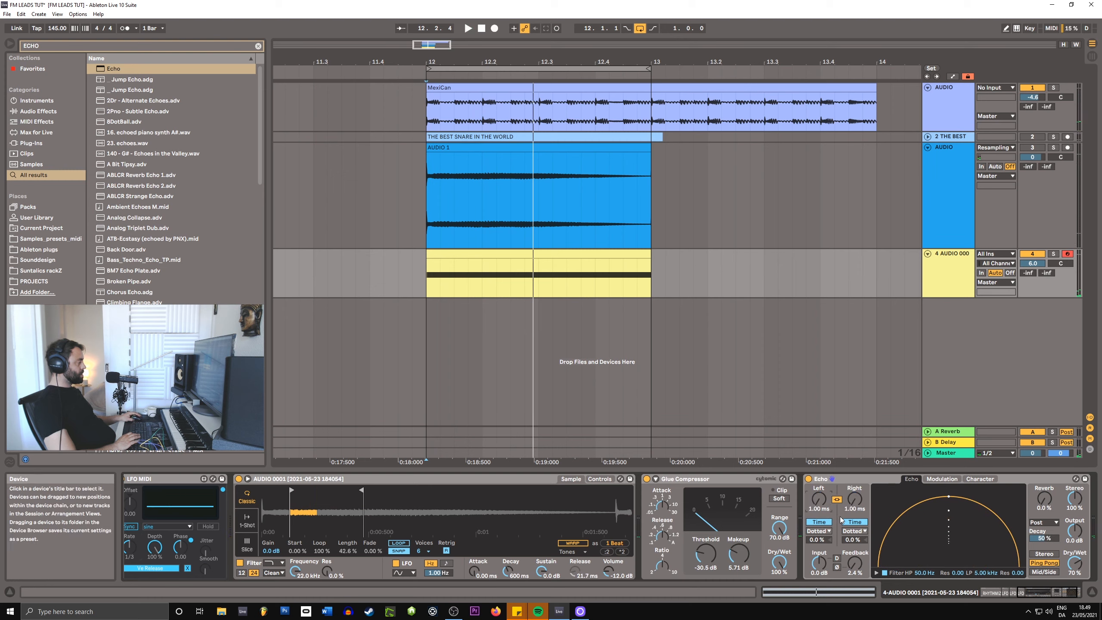
Audition the loop and set the Start, Length and Release LFO offsets to 0.16, 0.20 and 0.28.
key("space")
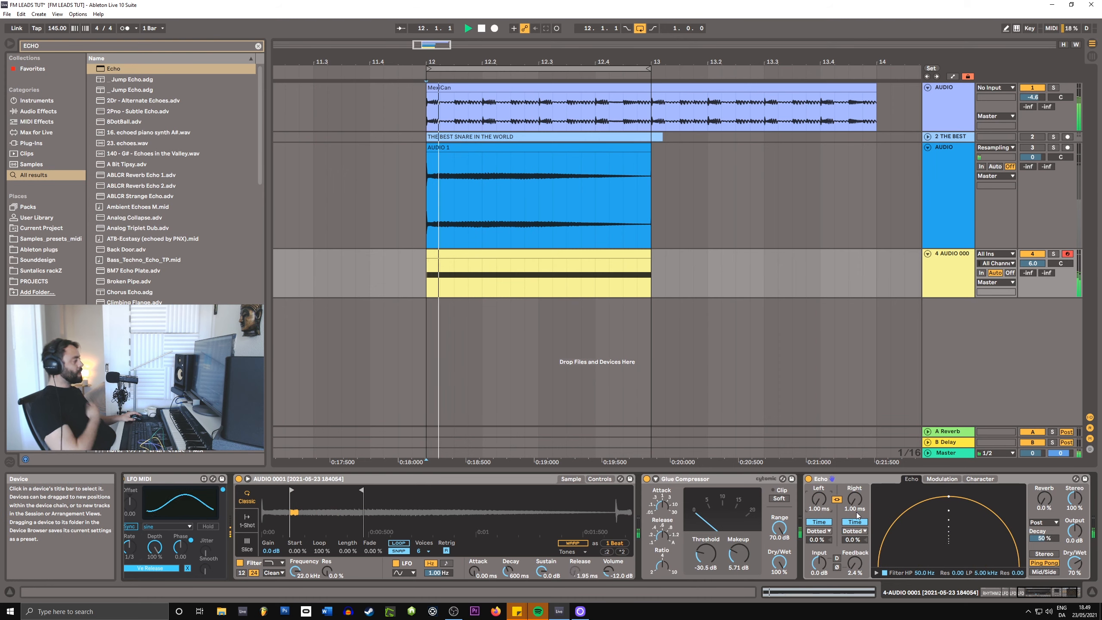
scroll(505, 573, "up", 3)
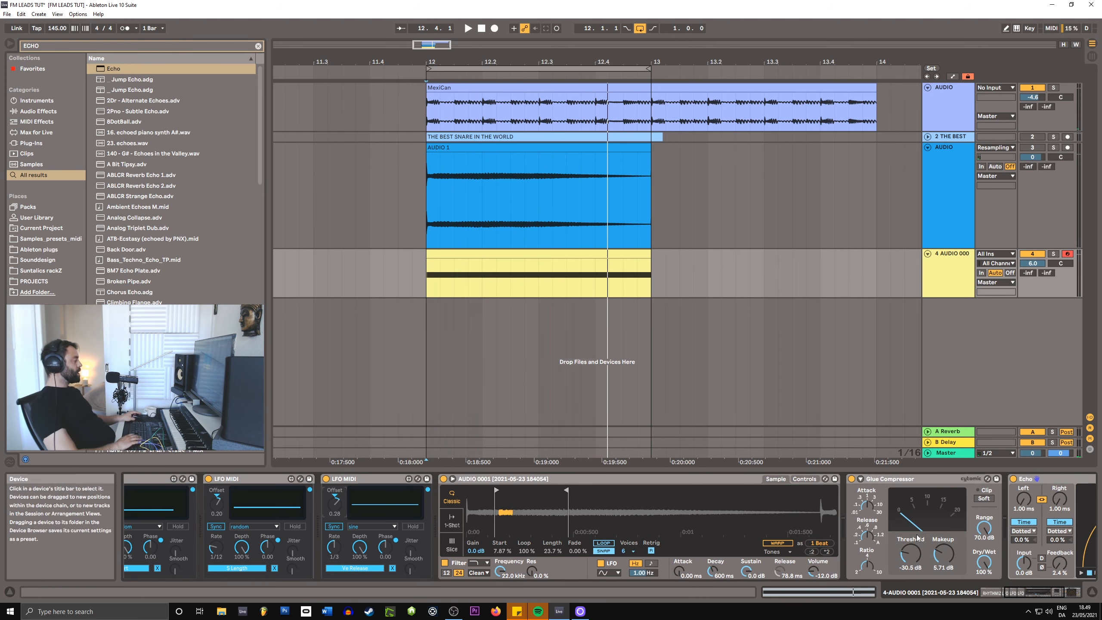
left_click_drag(1052, 593, 1045, 592)
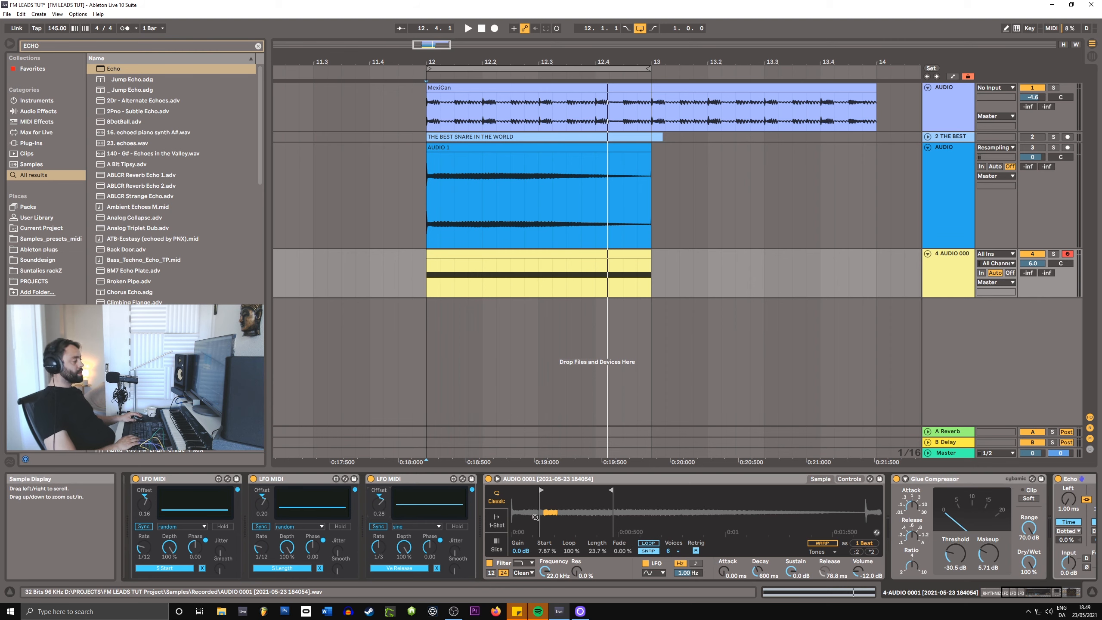
Switch Simpler's filter circuit to OSR and raise its drive to about 9.14 dB.
left_click(524, 563)
left_click(522, 539)
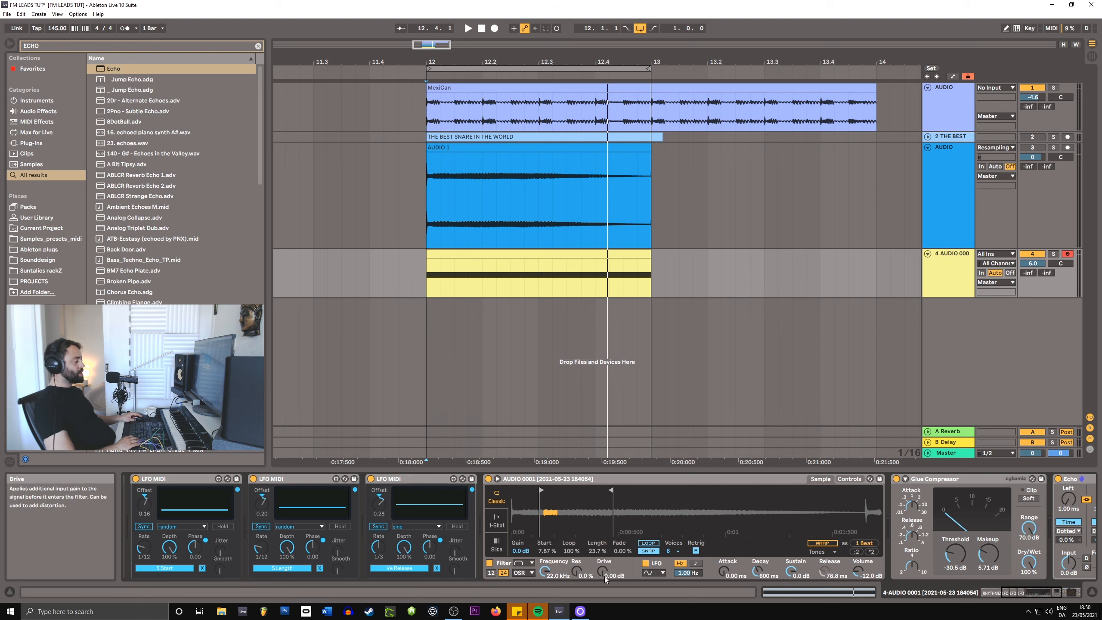
left_click_drag(604, 577, 600, 559)
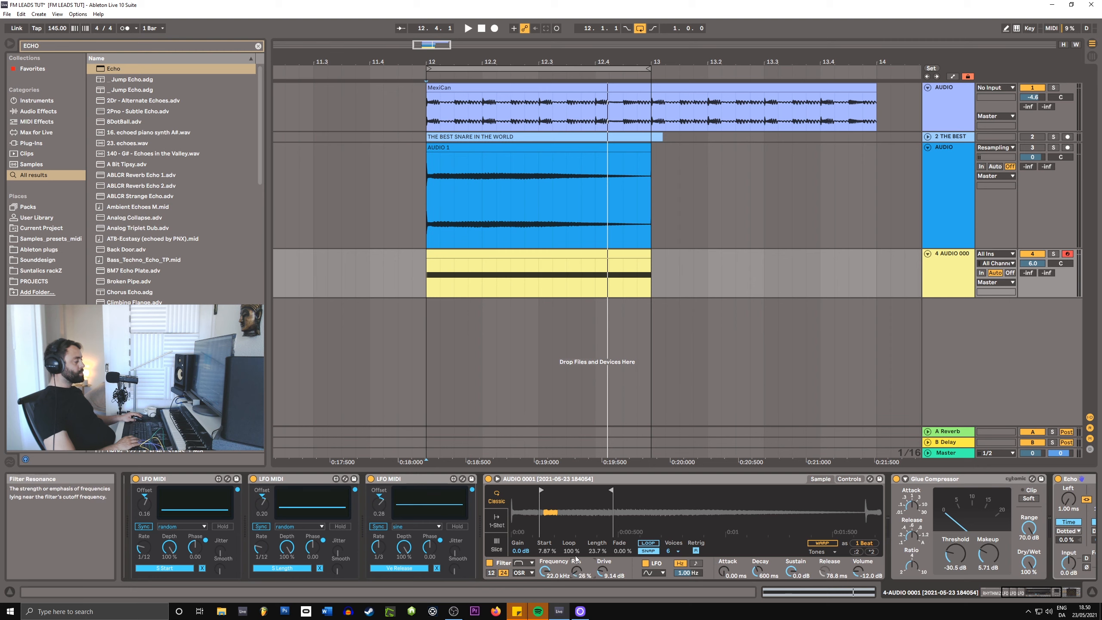
While the loop plays, tune Simpler's filter to about 625 Hz, 50% resonance and 14.3 dB drive, and raise the Glue Compressor's makeup to 9.84 dB.
key("space")
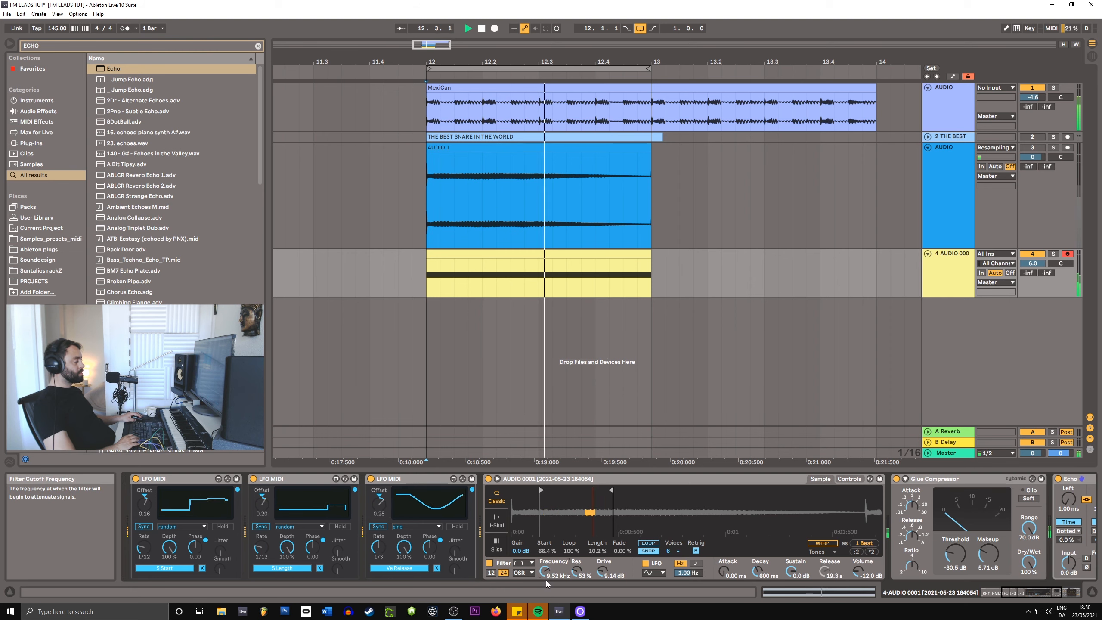
mouse_move(546, 581)
left_mouse_down()
mouse_move(548, 610)
mouse_move(549, 593)
left_mouse_up()
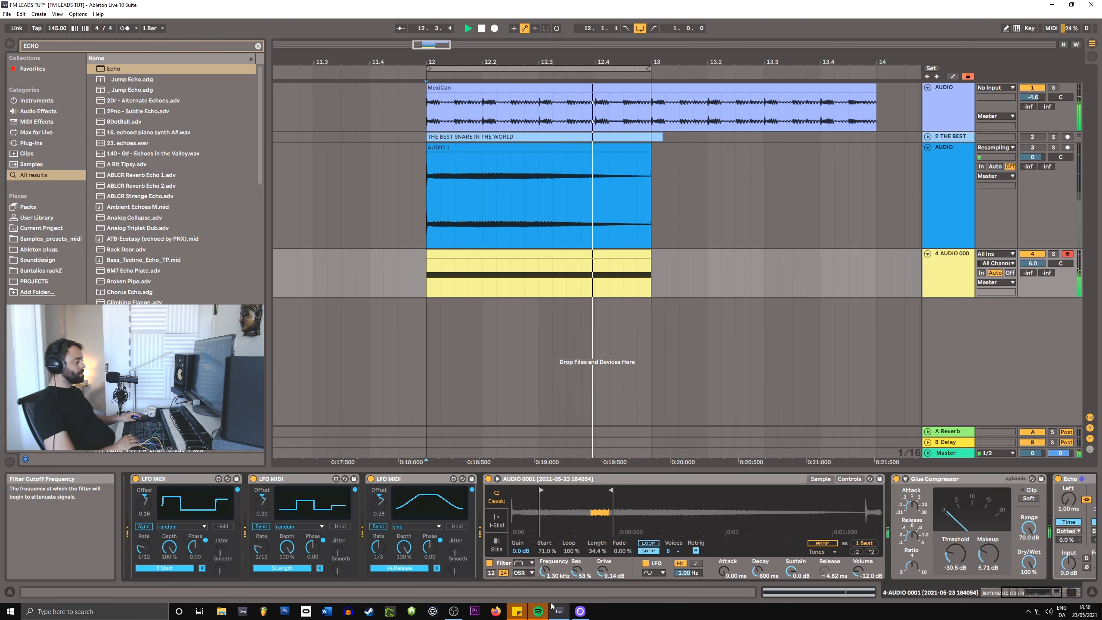
left_click_drag(989, 554, 990, 541)
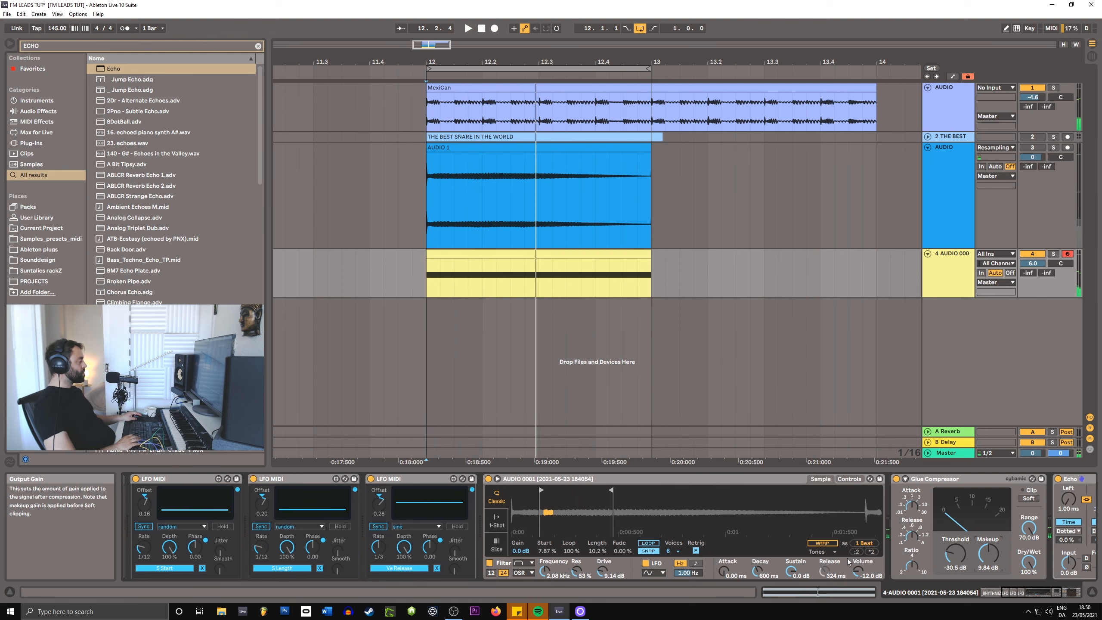
mouse_move(547, 575)
left_mouse_down()
mouse_move(555, 563)
mouse_move(550, 576)
mouse_move(575, 580)
mouse_move(603, 555)
mouse_move(546, 584)
left_mouse_up()
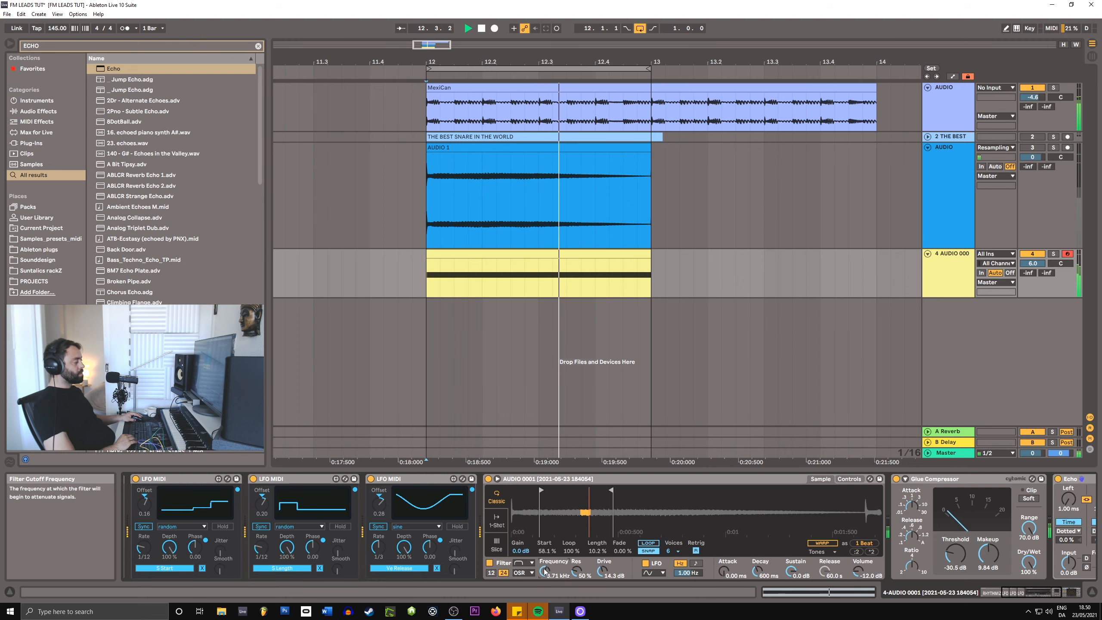
key("space")
Search the browser for EQ and add EQ Eight after Echo.
left_click(1052, 594)
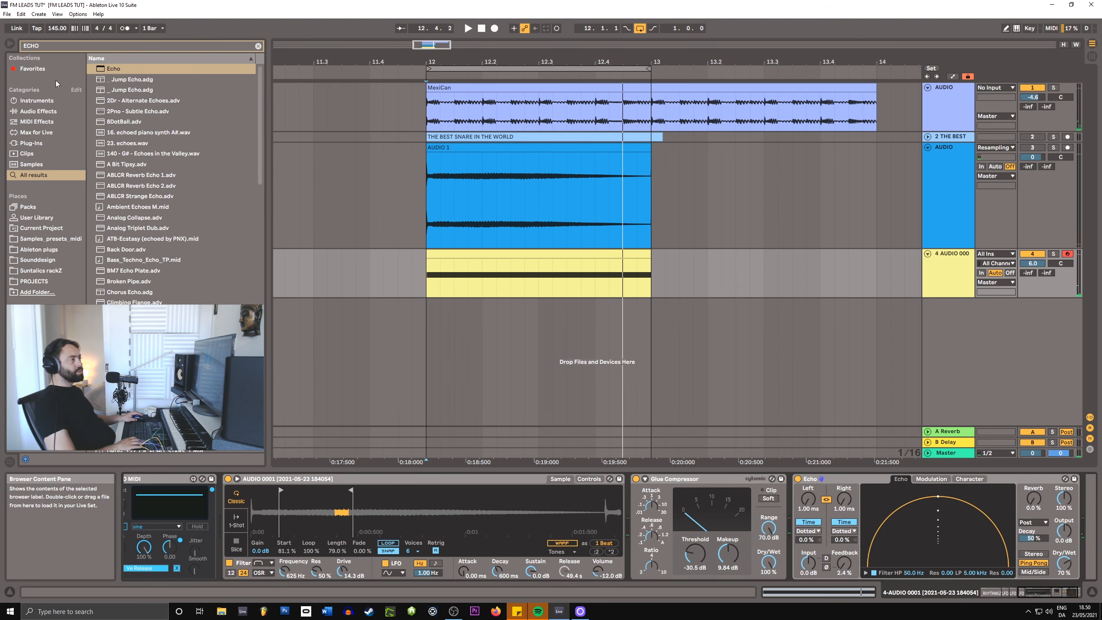
key("ctrl+f")
type("Q")
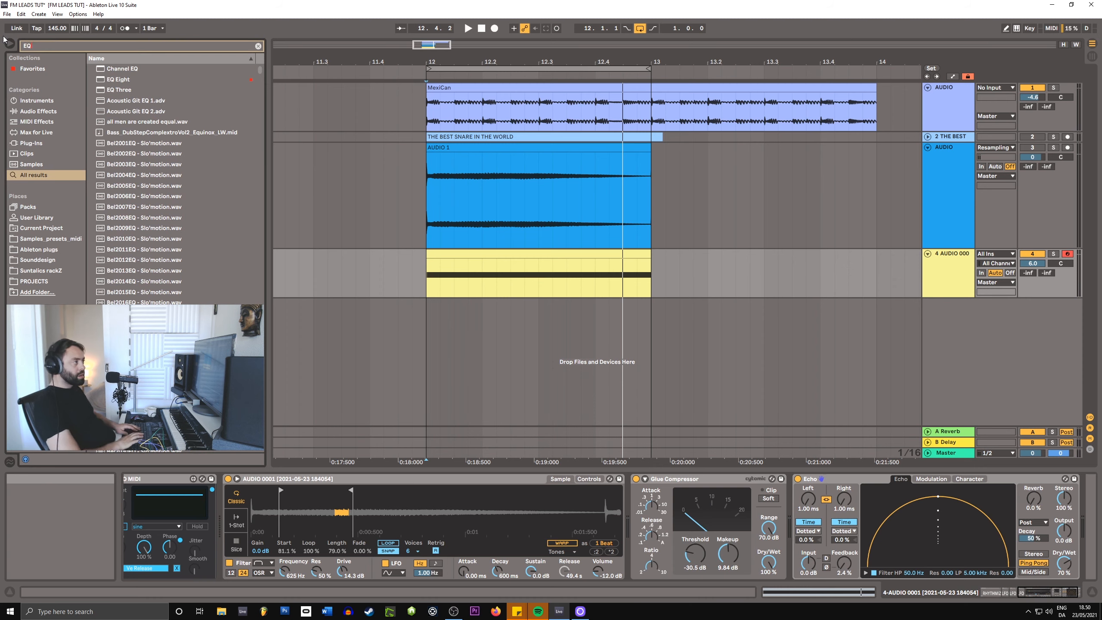
key("Down")
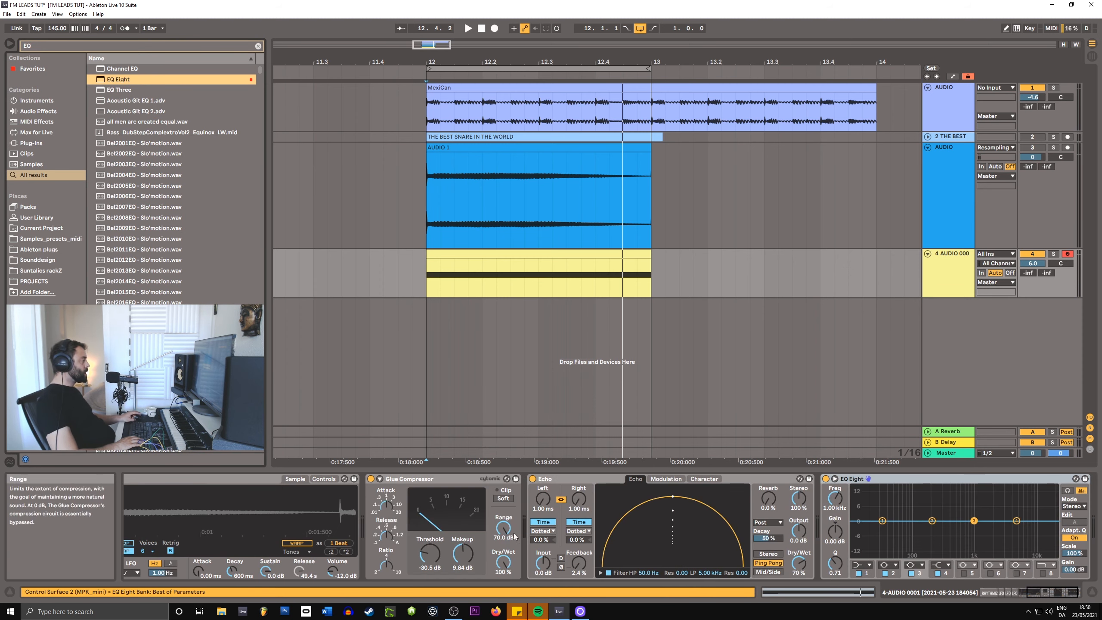
Make EQ Eight's first band a low cut with a raised cutoff and dip the second band to about -1.86 dB at 375 Hz.
left_click(882, 521)
left_click(869, 564)
left_click(867, 500)
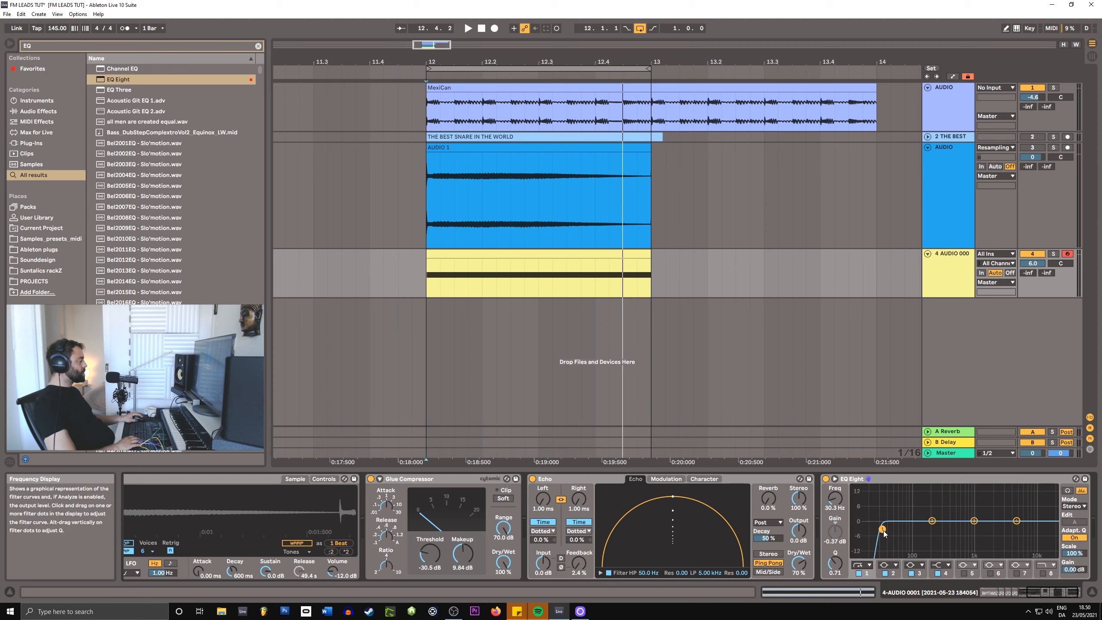
key("space")
mouse_move(957, 538)
left_mouse_down()
mouse_move(934, 535)
mouse_move(950, 526)
left_mouse_up()
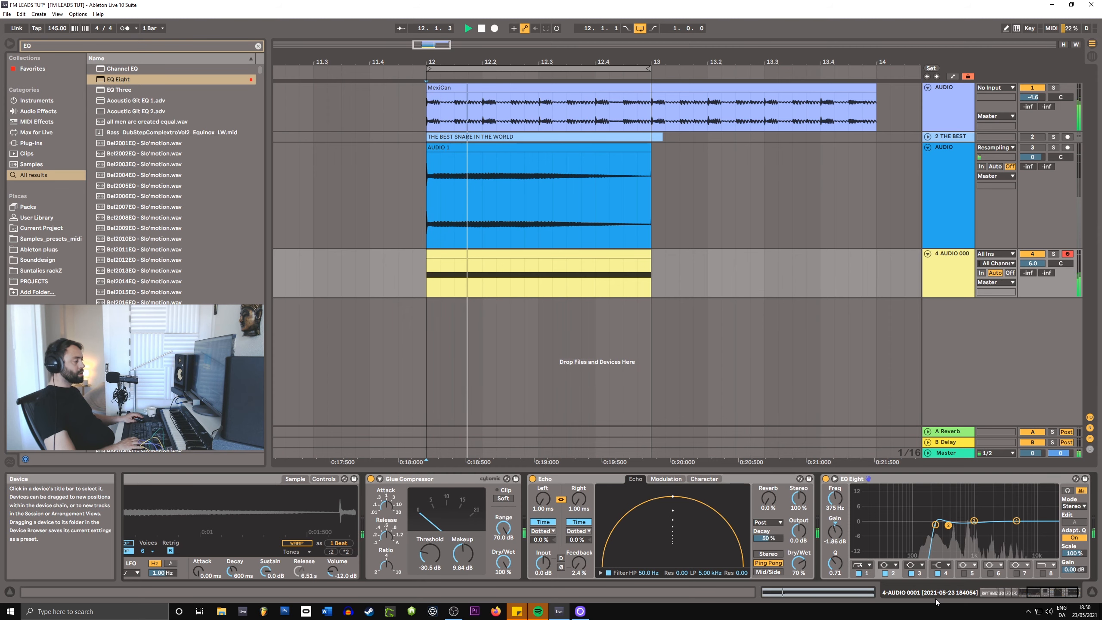
Stop playback and group the whole device chain from Rhythmizer to EQ Eight into an Instrument Rack.
left_click_drag(1037, 598, 994, 593)
key("space")
left_click(909, 479)
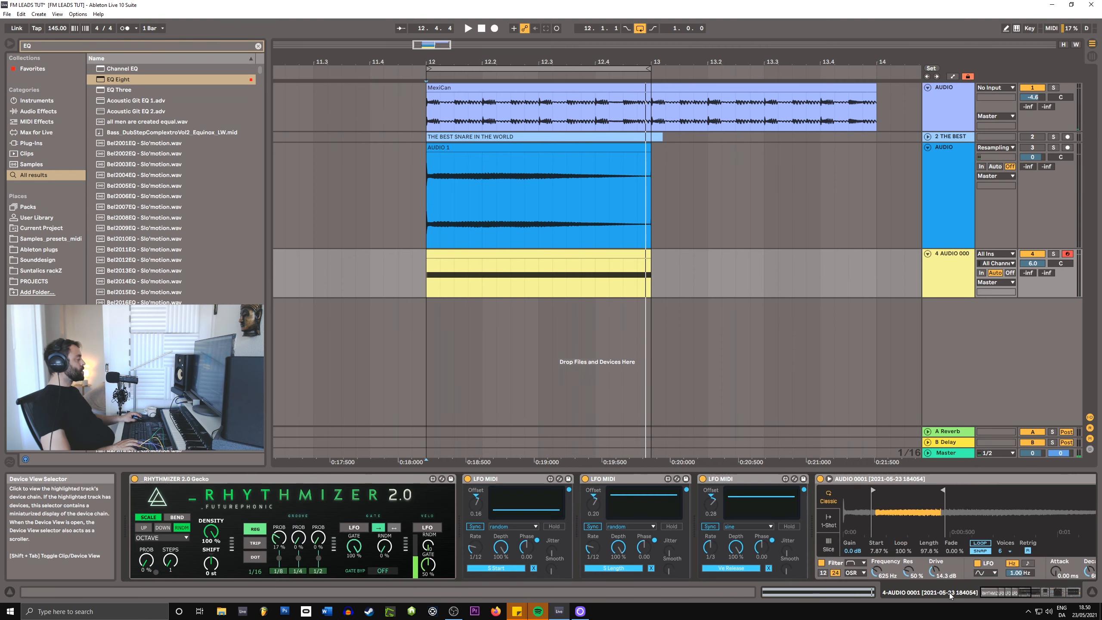
left_click(289, 479)
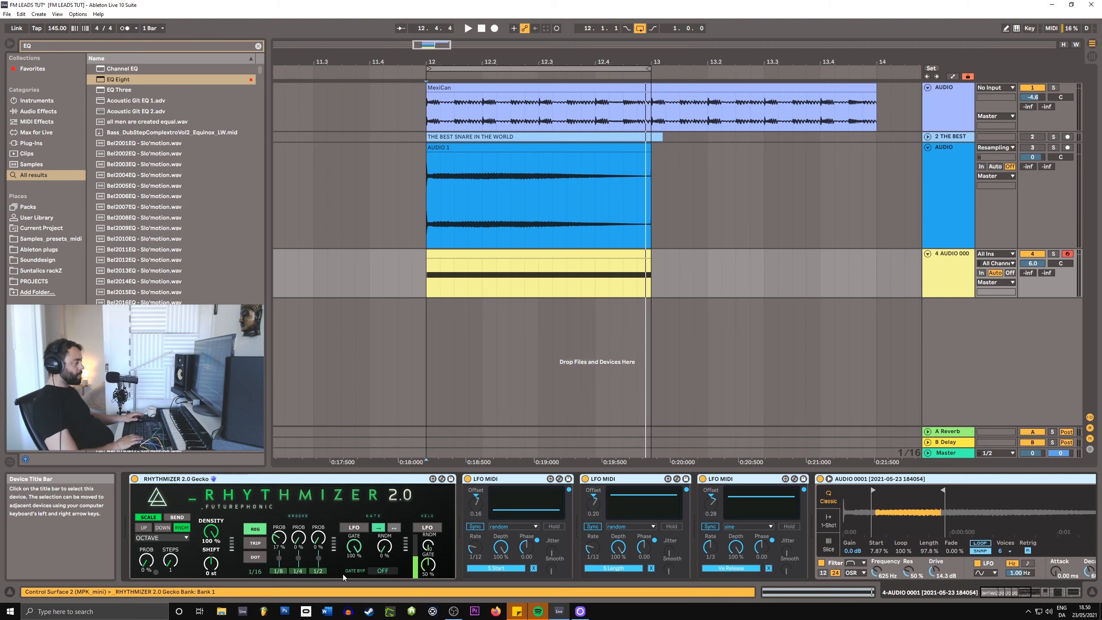
key("ctrl+g")
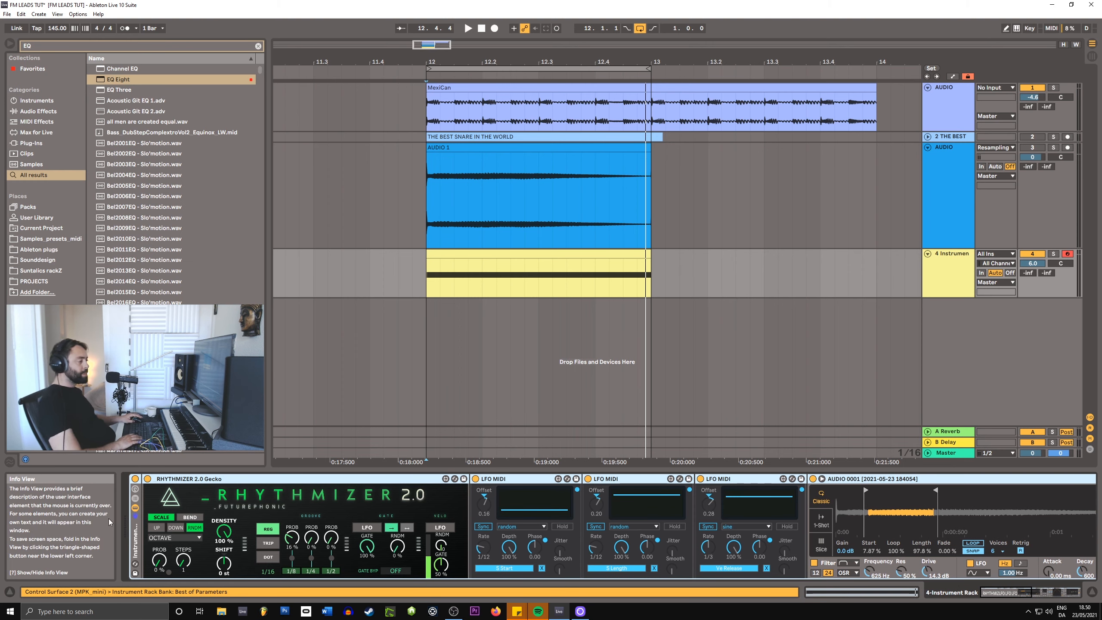
Show the rack's macro controls and map Simpler's filter frequency to Macro 4.
left_click(138, 493)
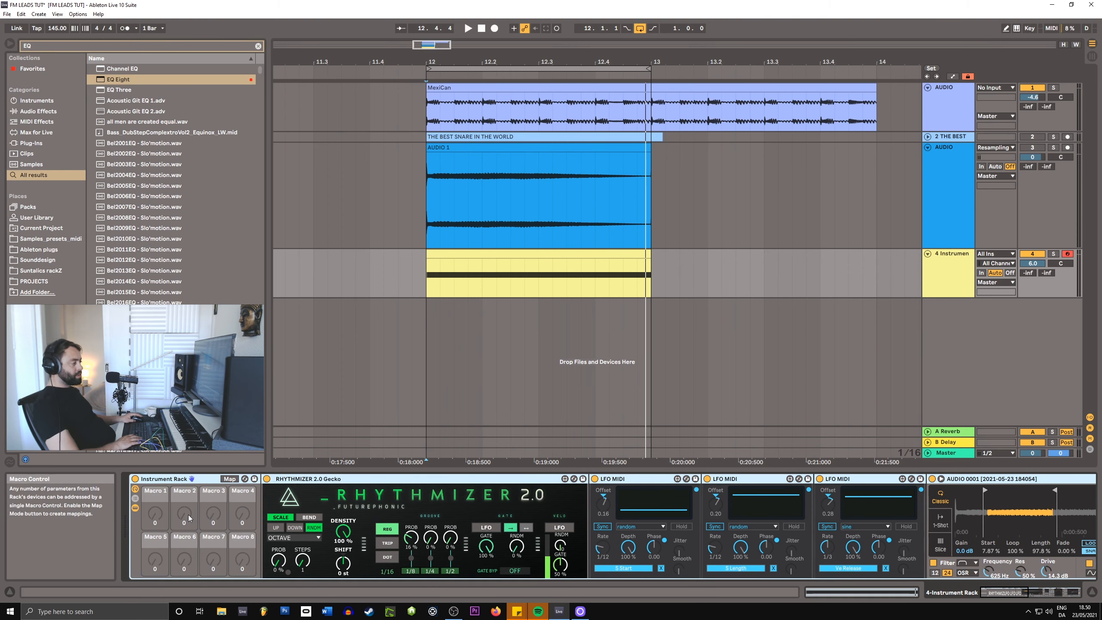
left_click(230, 480)
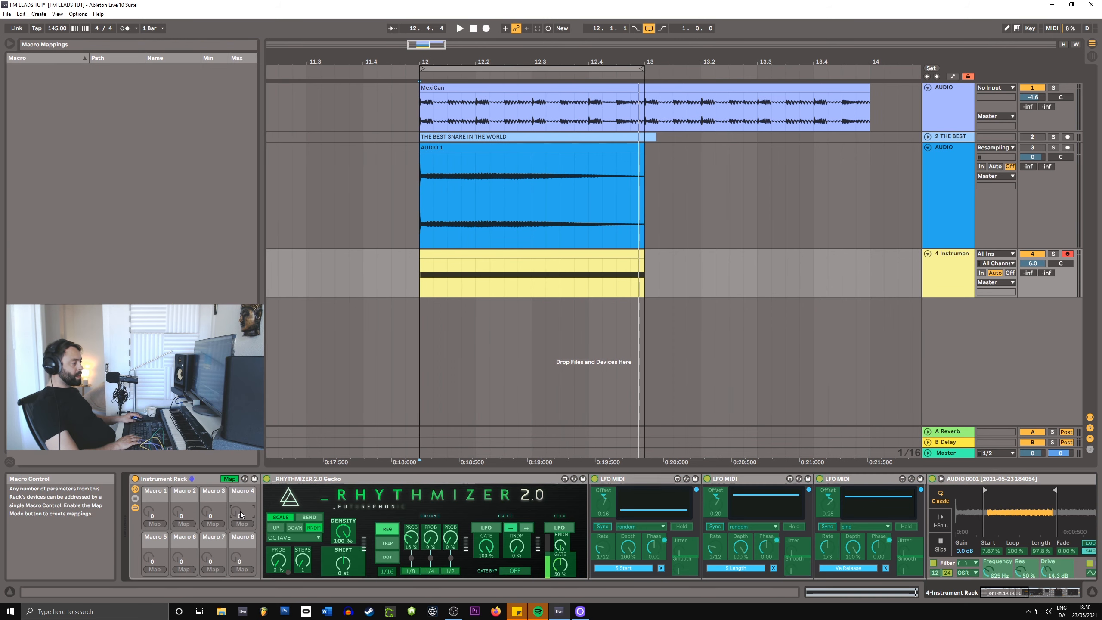
left_click_drag(1006, 600, 1036, 598)
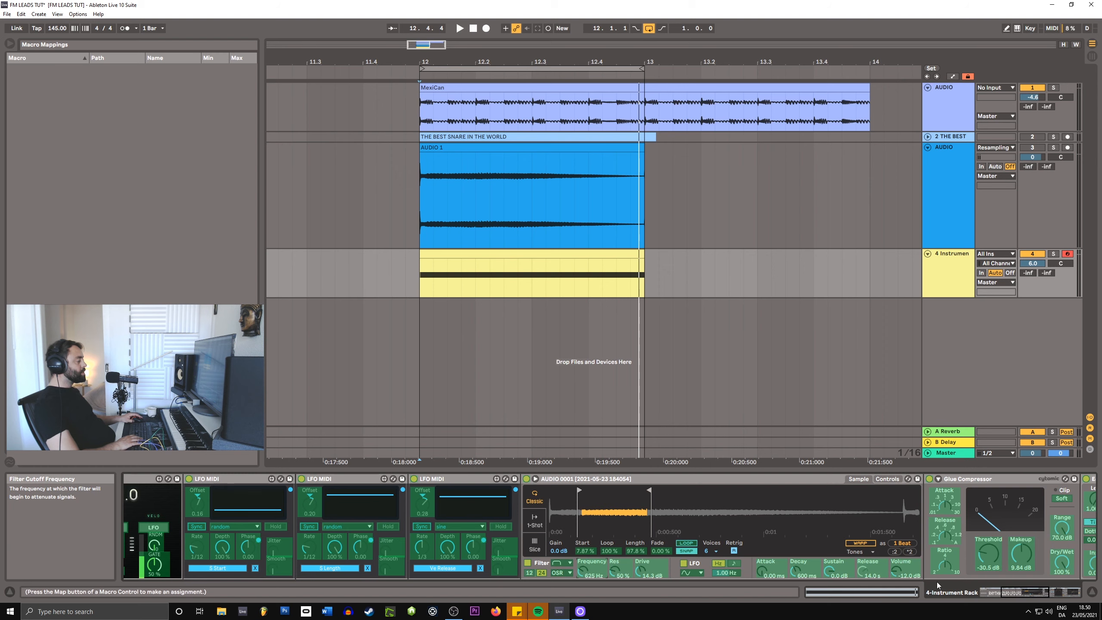
left_click_drag(1035, 595, 1015, 596)
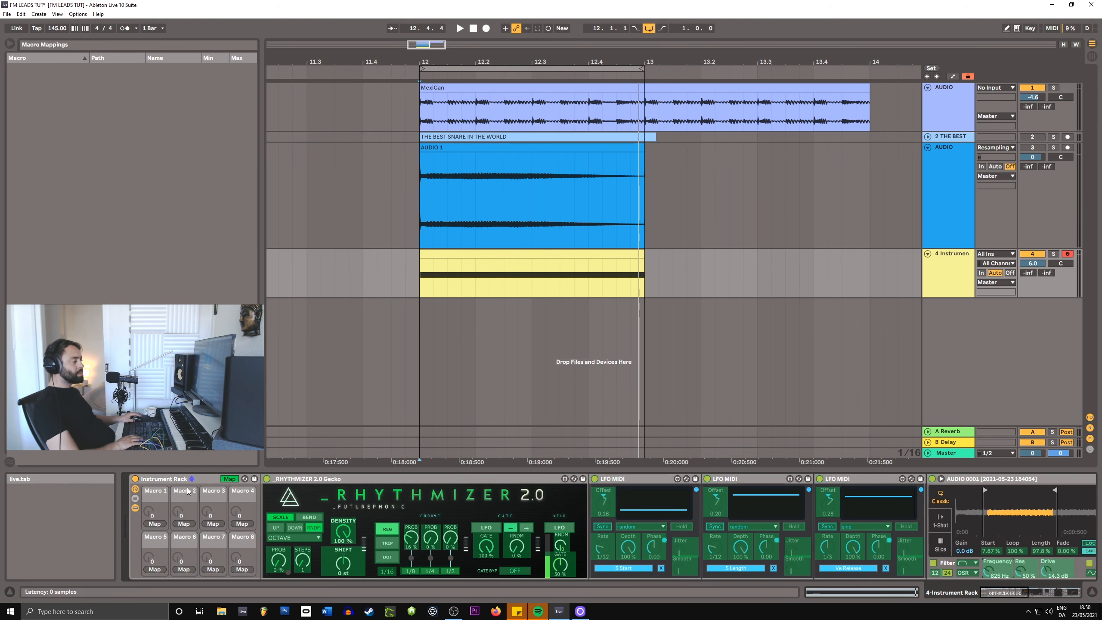
left_click(242, 524)
left_click(229, 479)
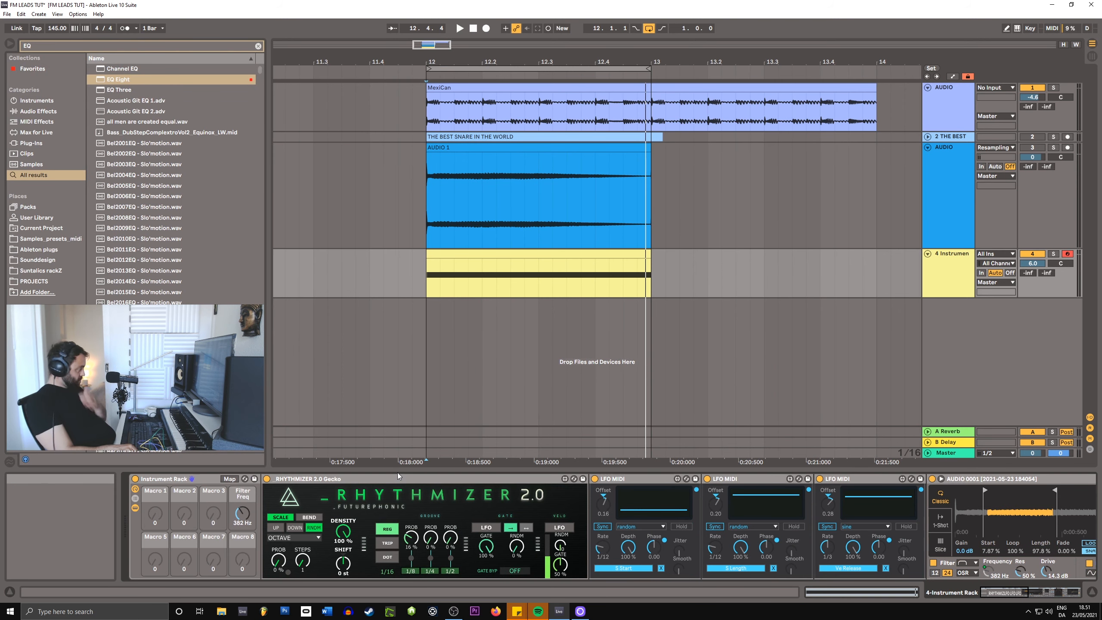
While the loop plays, lower Rhythmizer's first groove probability to 4%.
key("space")
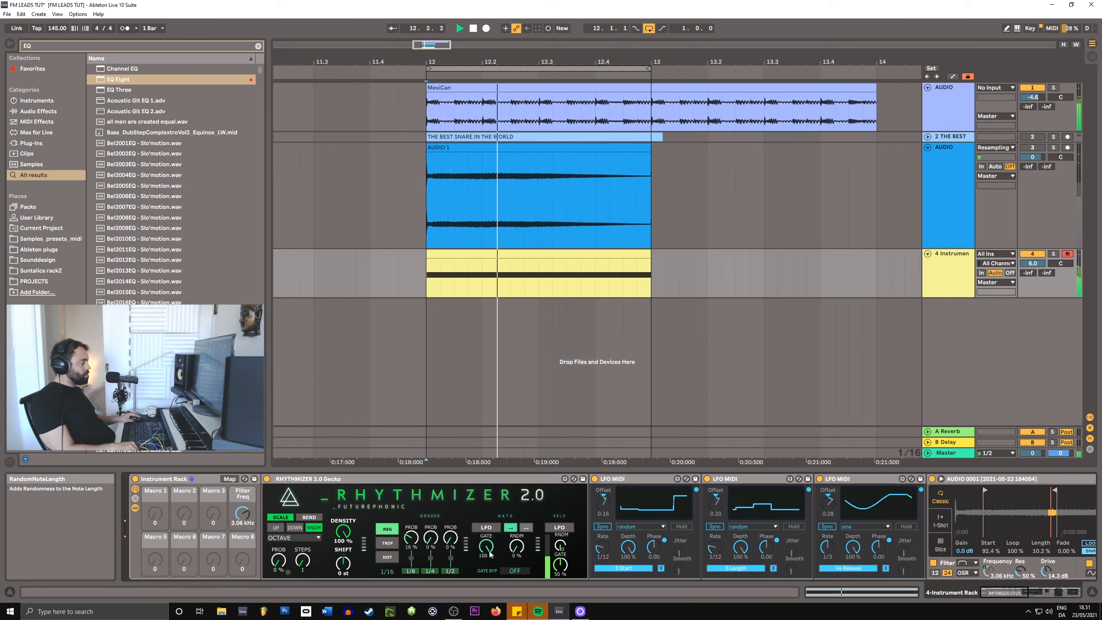
left_click_drag(417, 534, 418, 539)
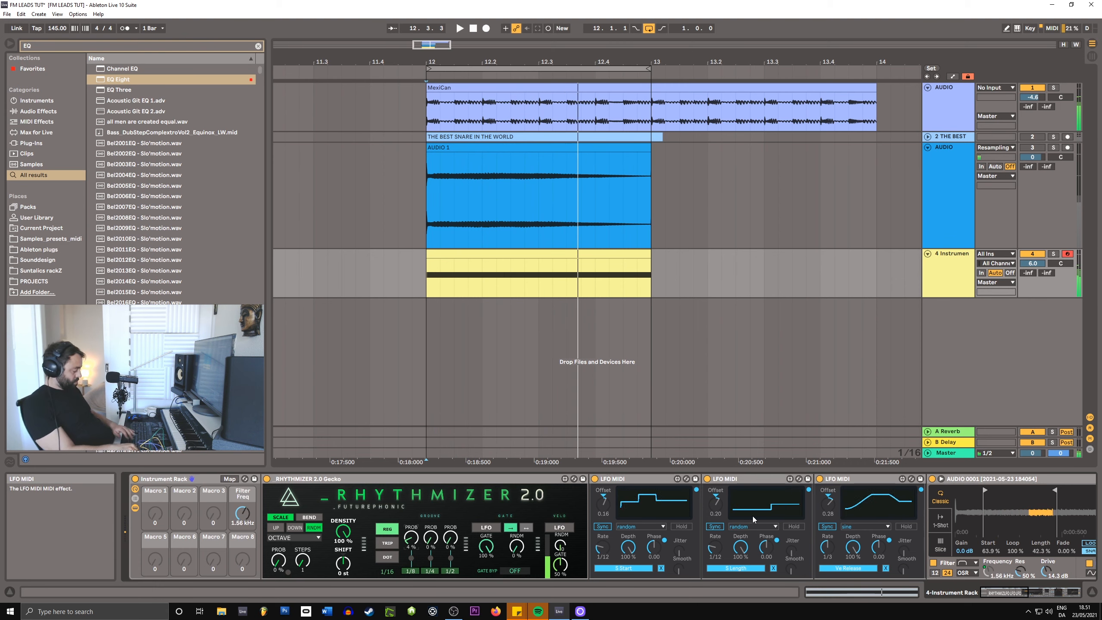
Turn off Echo and lower the Instrument Rack track's volume to 3.4 dB during playback.
left_click(1044, 591)
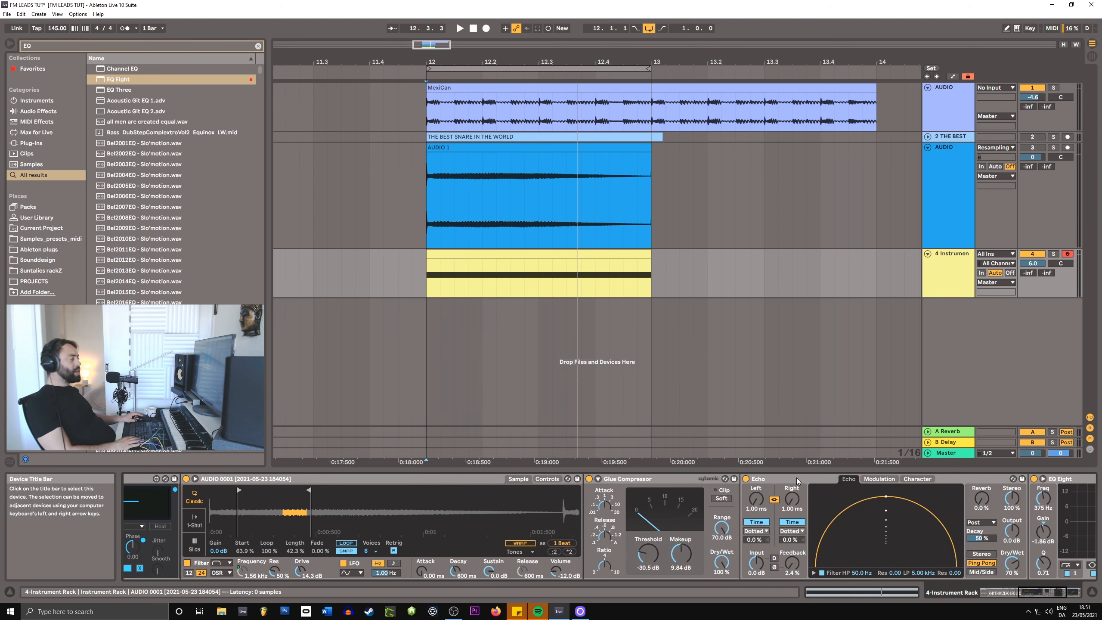
left_click(1042, 594)
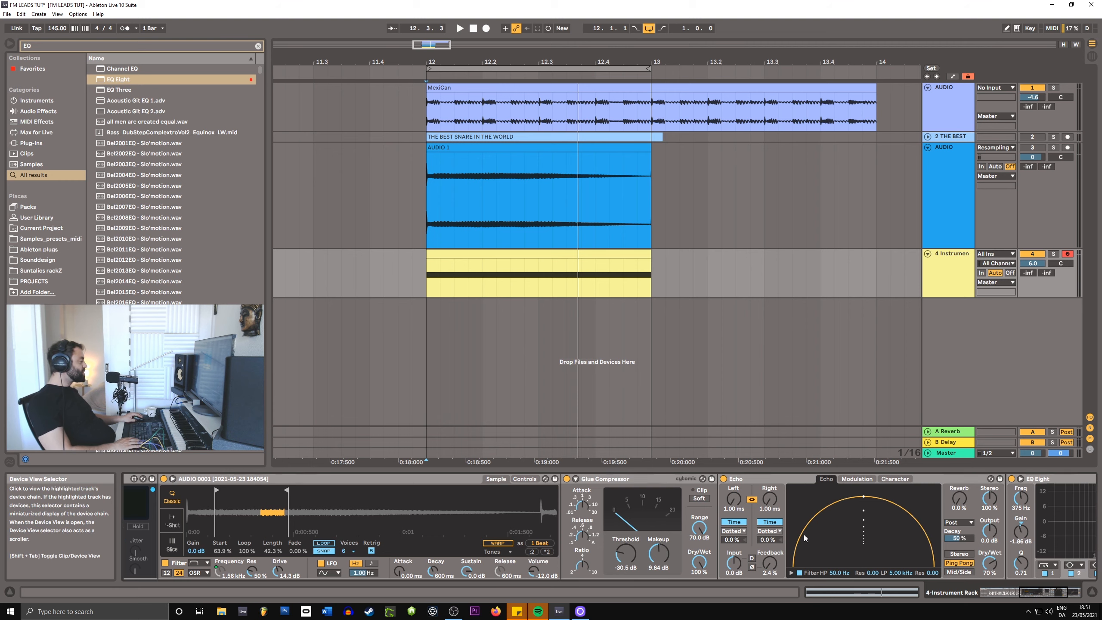
left_click(723, 479)
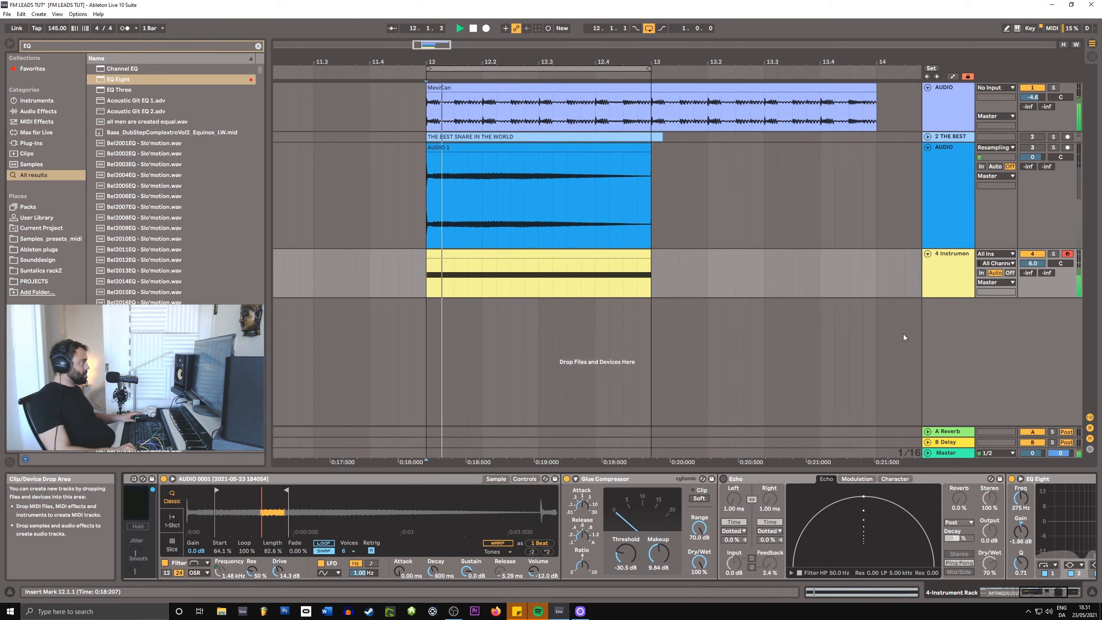
mouse_move(1040, 260)
left_mouse_down()
mouse_move(1041, 270)
mouse_move(1022, 263)
left_mouse_up()
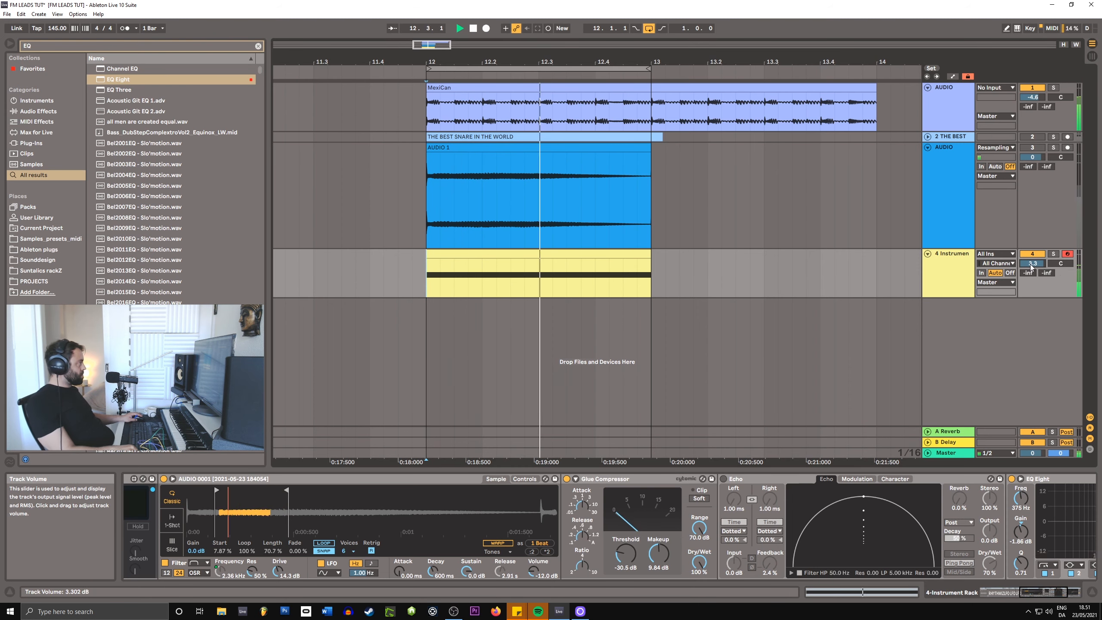
key("space")
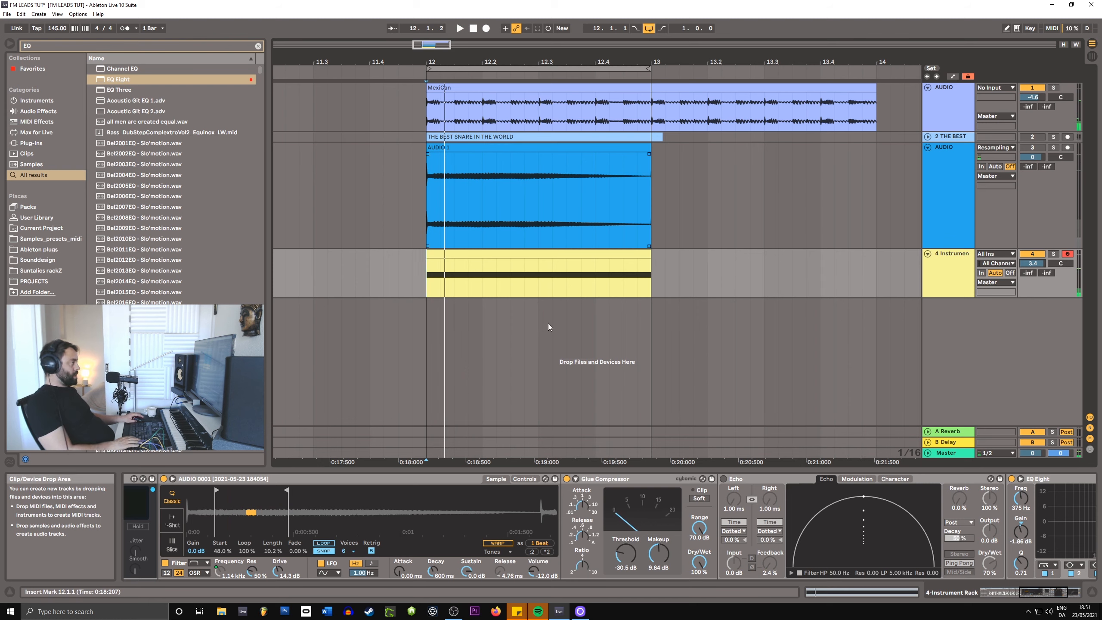
Insert a taller audio track below the Instrument Rack track and set its input to 4-Instrument Rack.
right_click(928, 305)
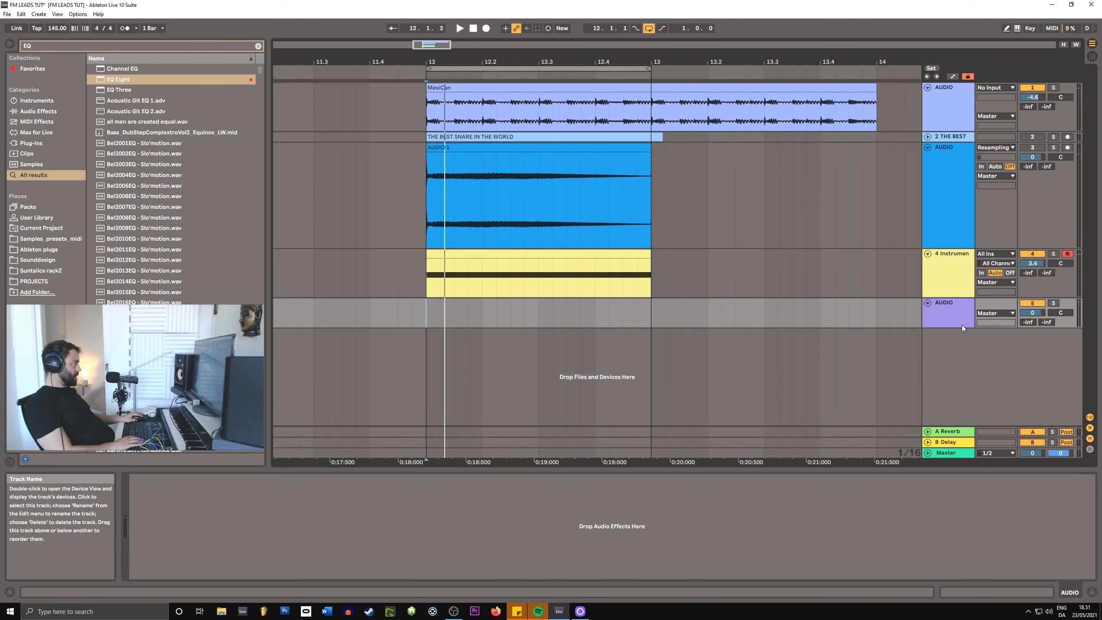
left_click_drag(961, 329, 953, 356)
left_click(997, 304)
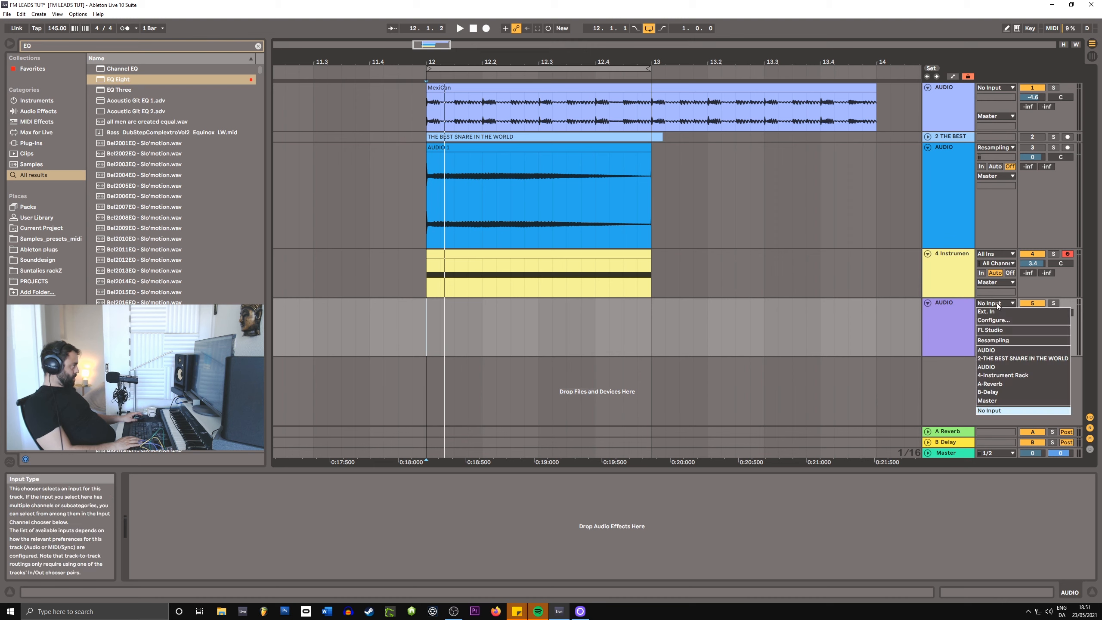
left_click(1003, 375)
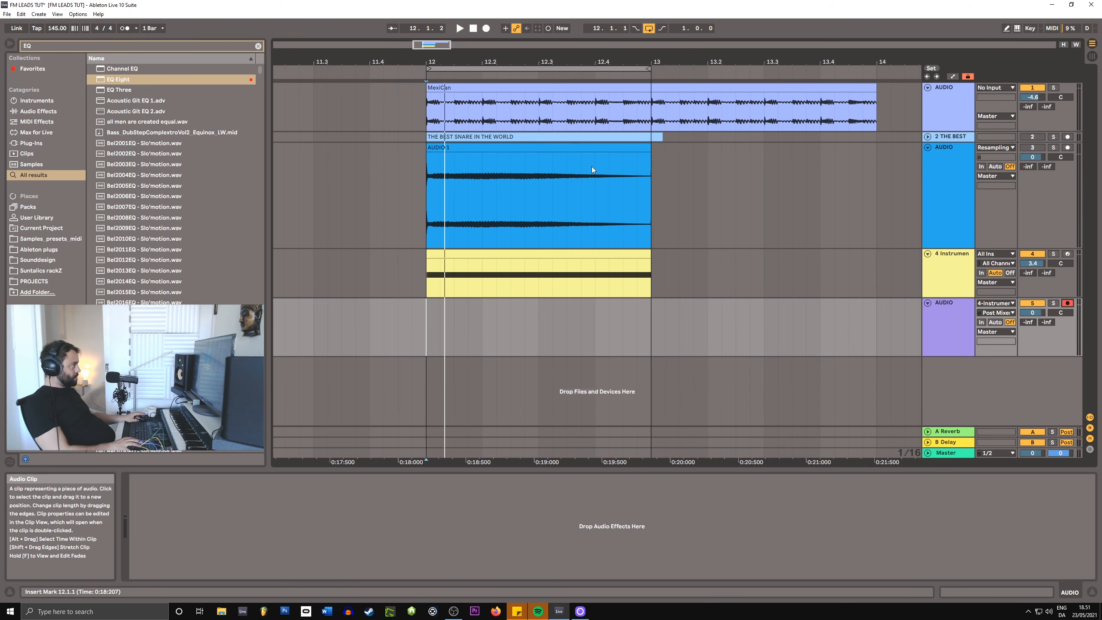
Record a looped take of the Instrument Rack onto the new audio track while varying the Filter Freq macro.
left_click(937, 271)
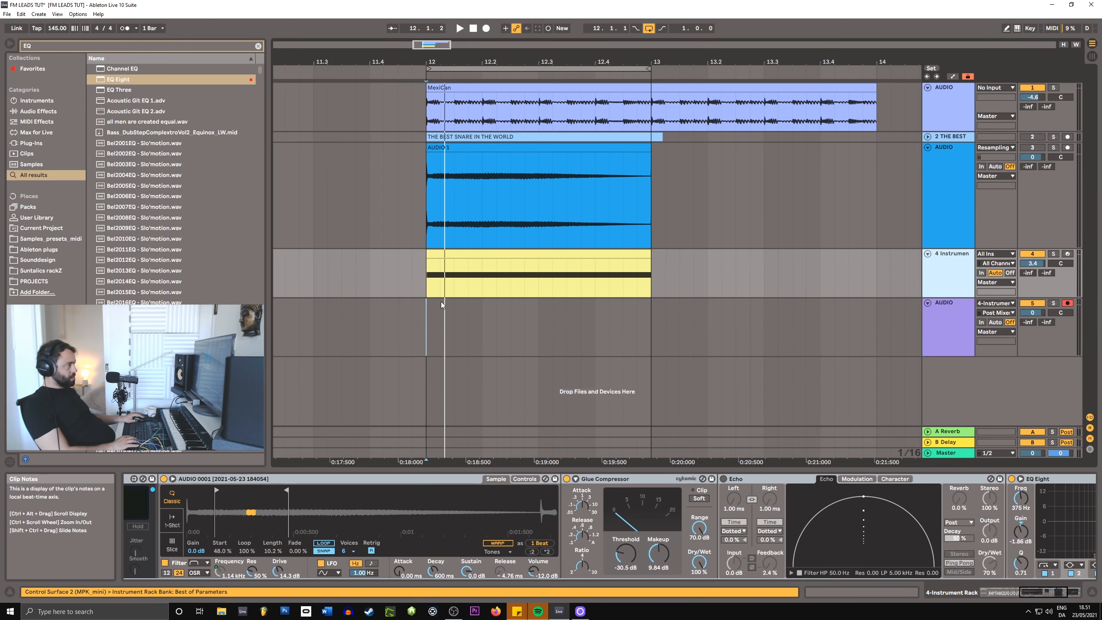
left_click(993, 591)
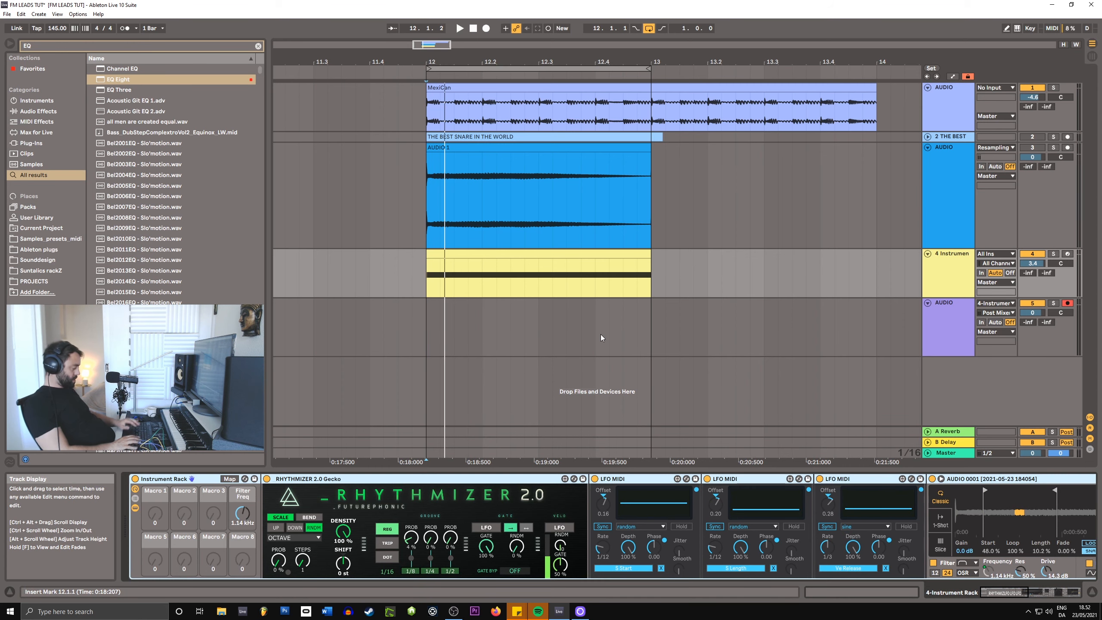
key("F9")
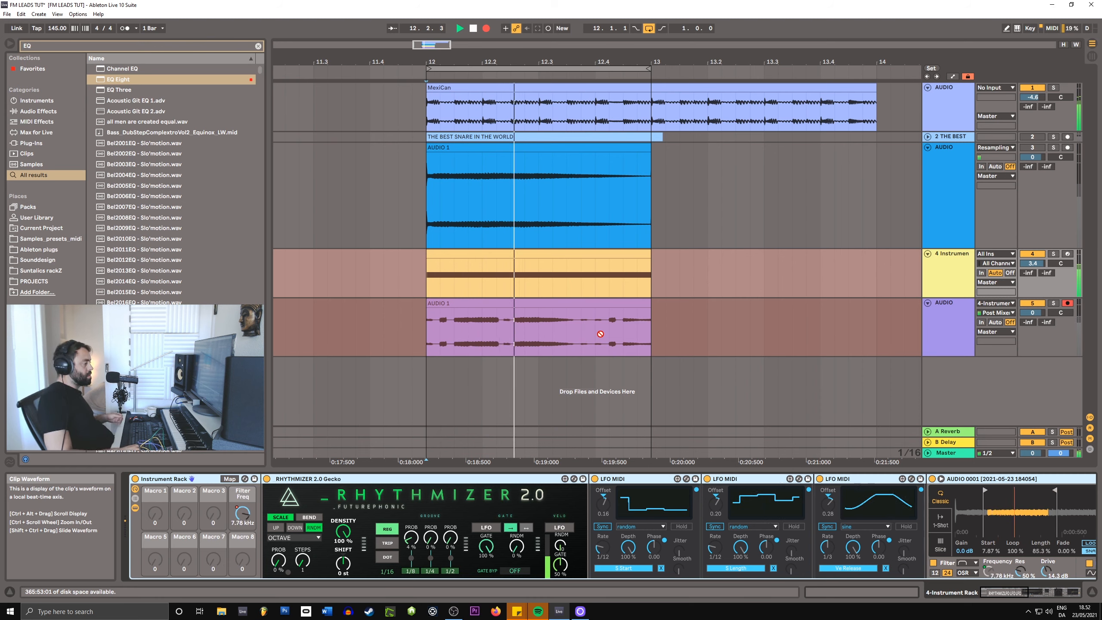
key("space")
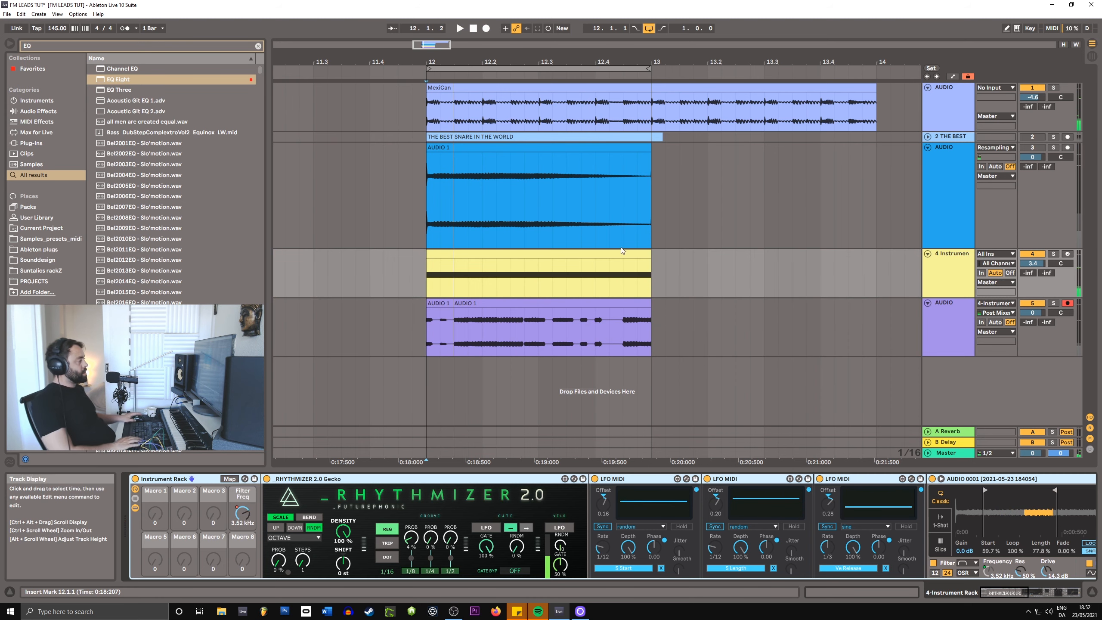
Duplicate the recorded audio track and delete the clips from the copy.
right_click(947, 381)
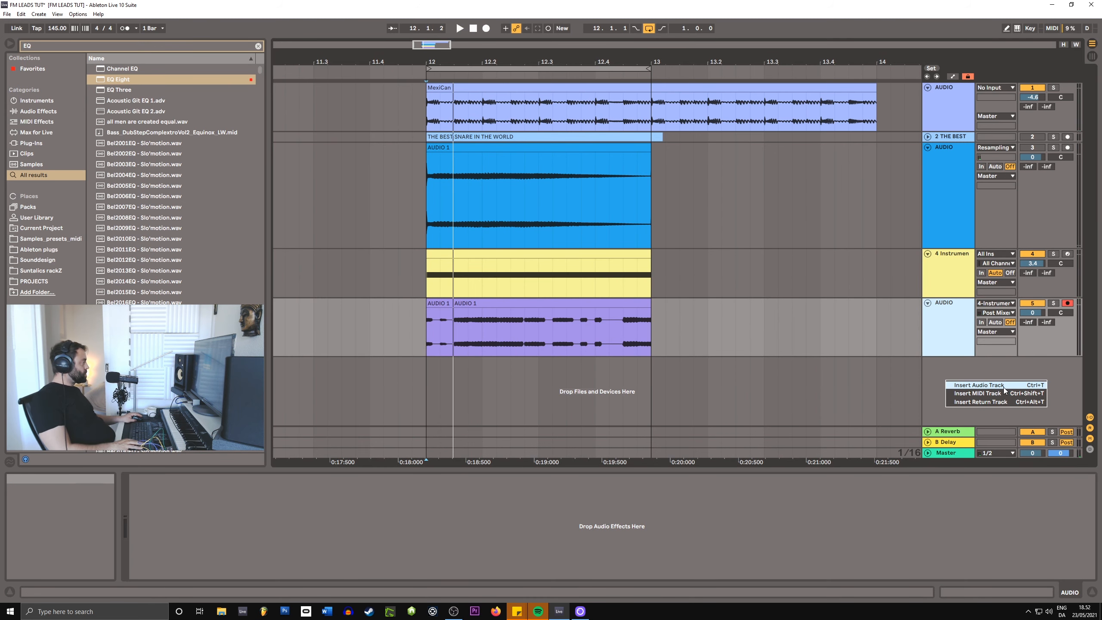
left_click(947, 326)
key("ctrl+d")
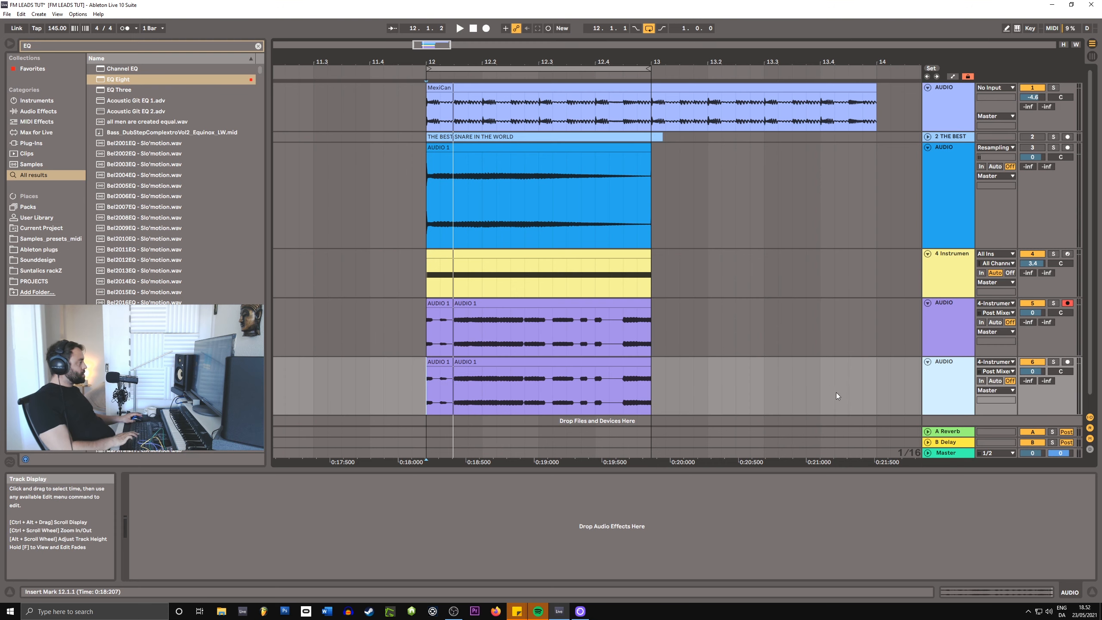
left_click(625, 362)
key("Delete")
left_click_drag(497, 373, 371, 366)
Mute the first take's track, place the insert mark at 12.1.1 on the duplicate and arm it for recording.
left_click(948, 278)
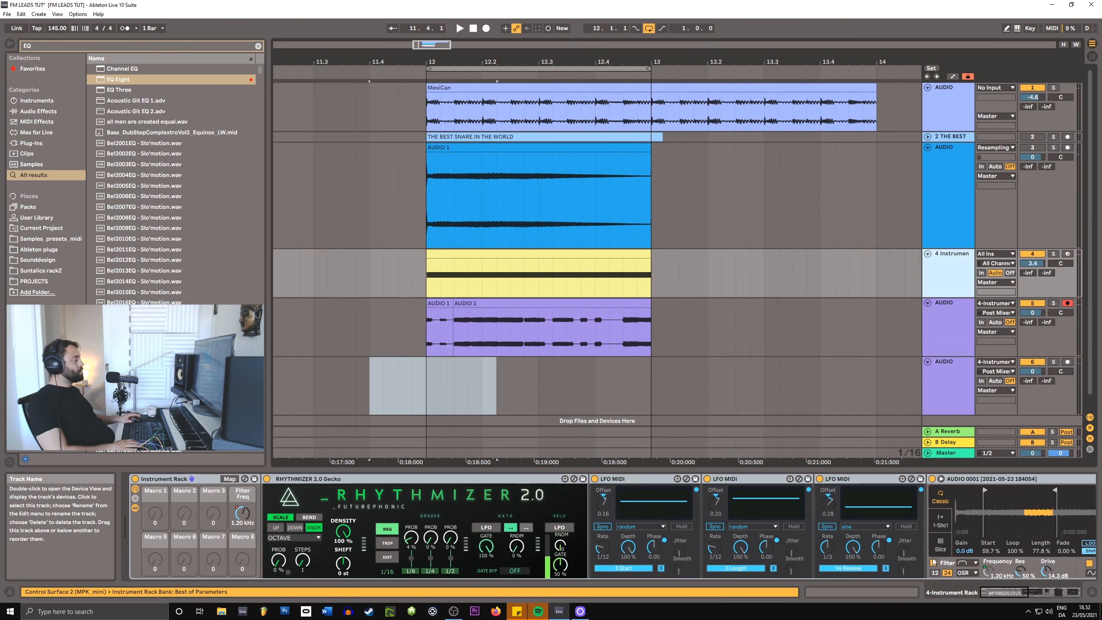
left_click_drag(1015, 594, 987, 589)
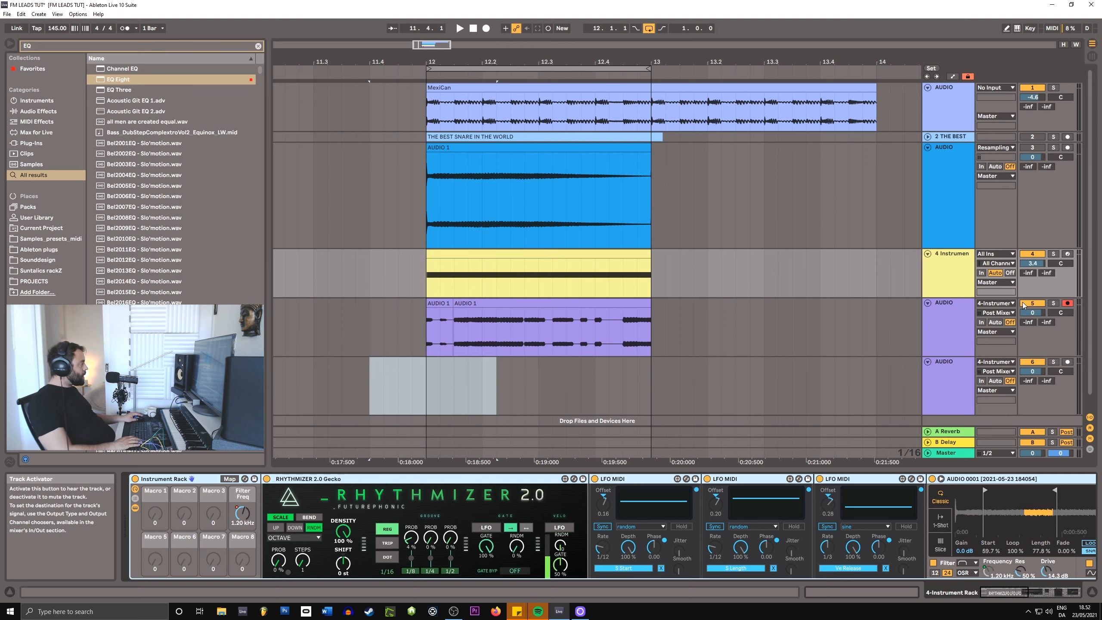
left_click(455, 389)
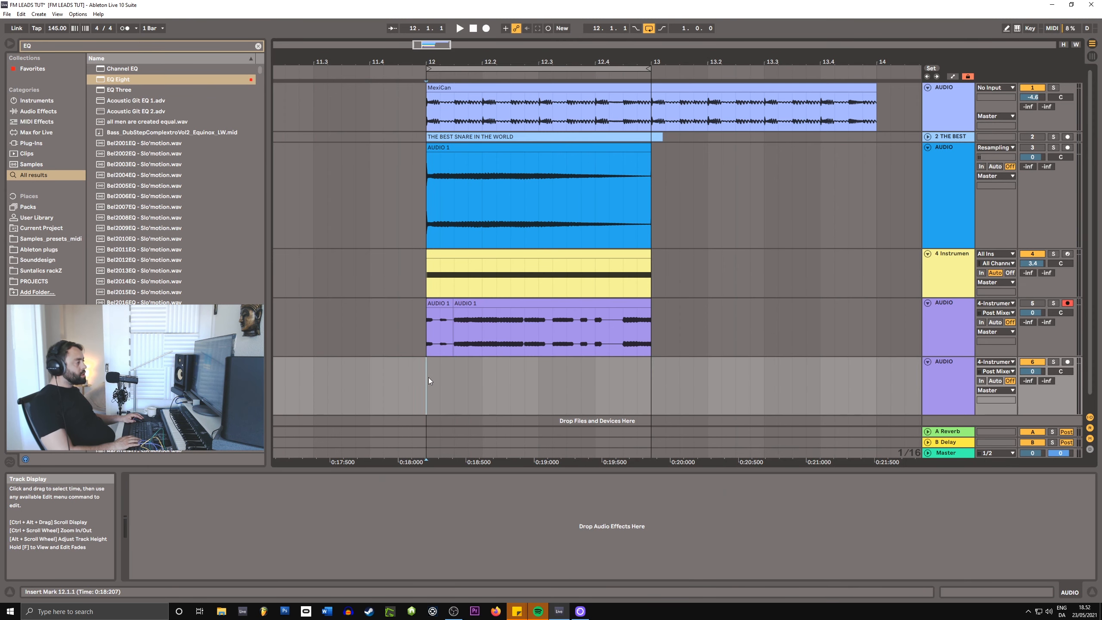
left_click(1068, 363)
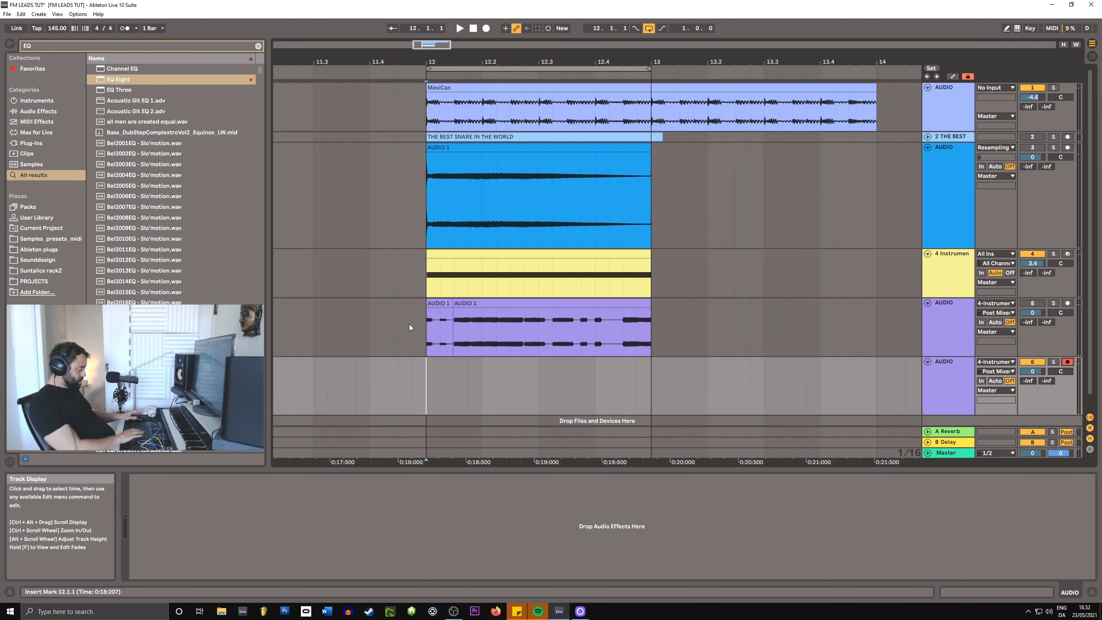
Record a second looped take of the Instrument Rack onto the empty duplicate track, varying the Filter Freq macro.
left_click(925, 287)
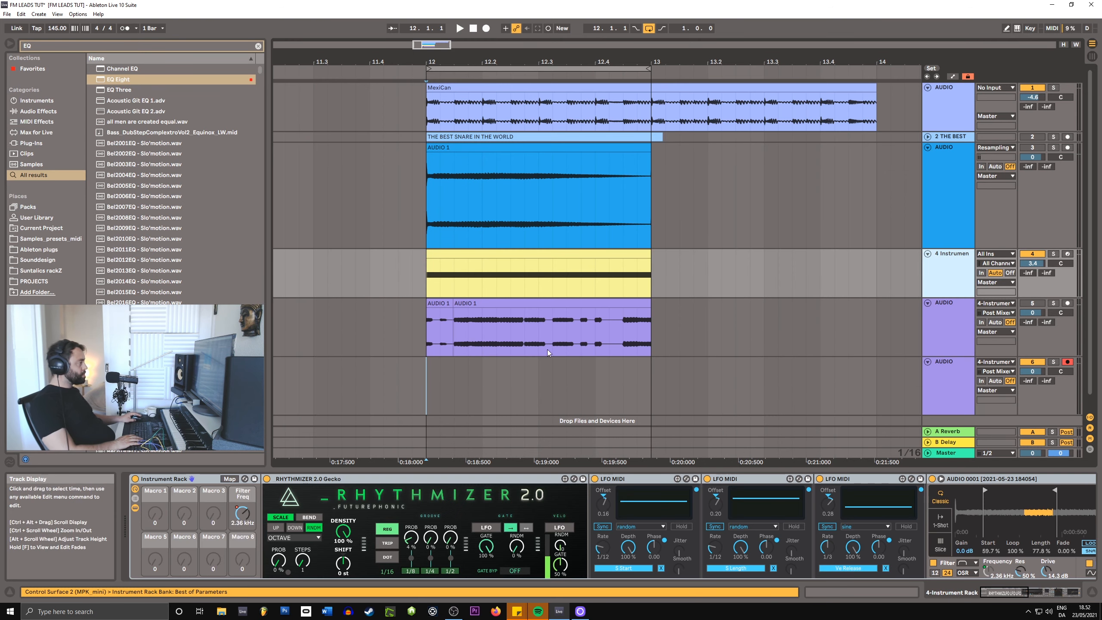
key("F9")
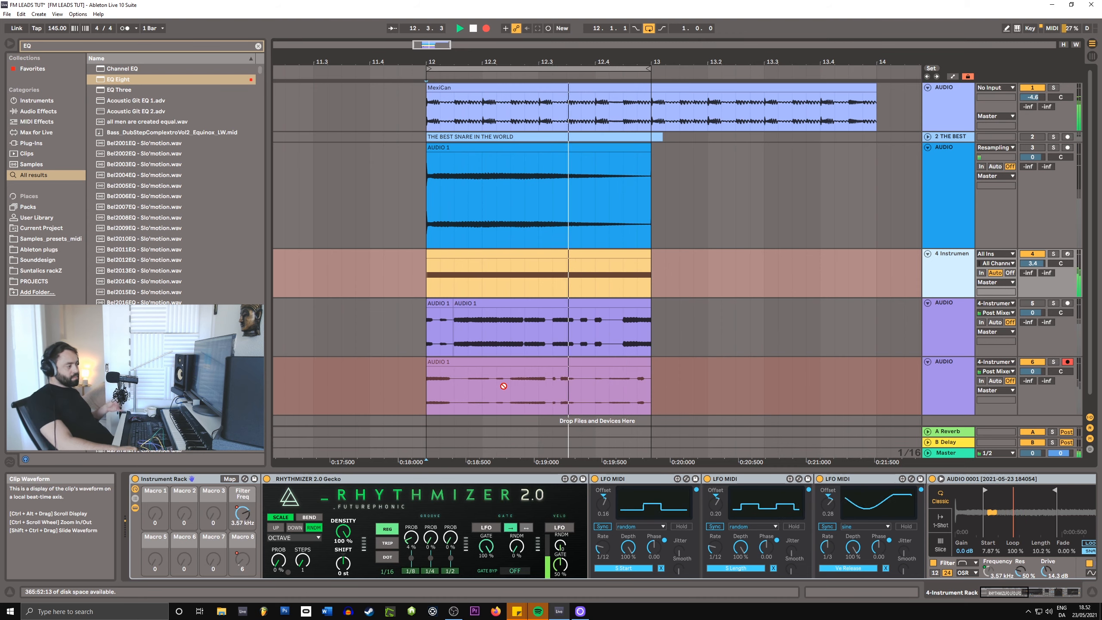
key("space")
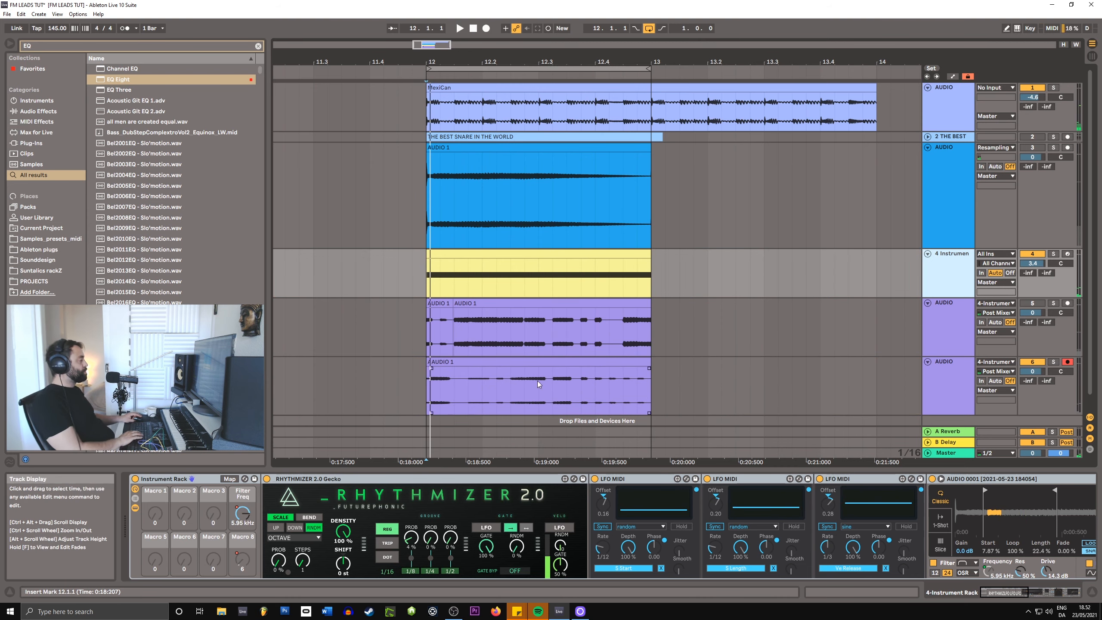
Extend the arrangement loop end to 14.3.3 so it spans the full length of the recorded takes.
scroll(625, 291, "down", 3)
left_click_drag(701, 278, 646, 278)
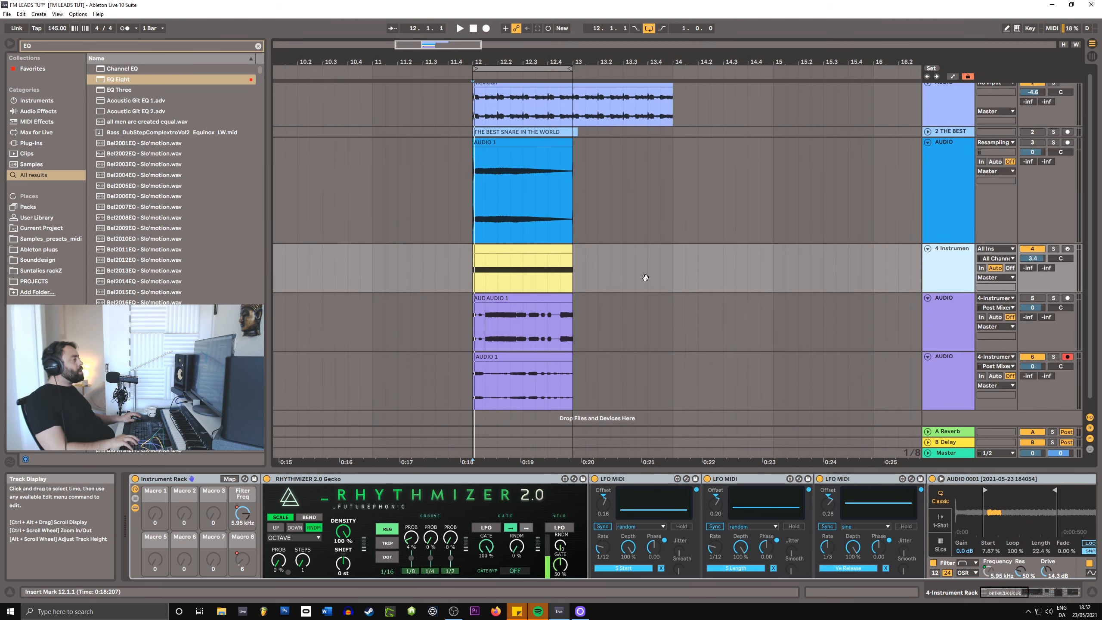
left_click(533, 298)
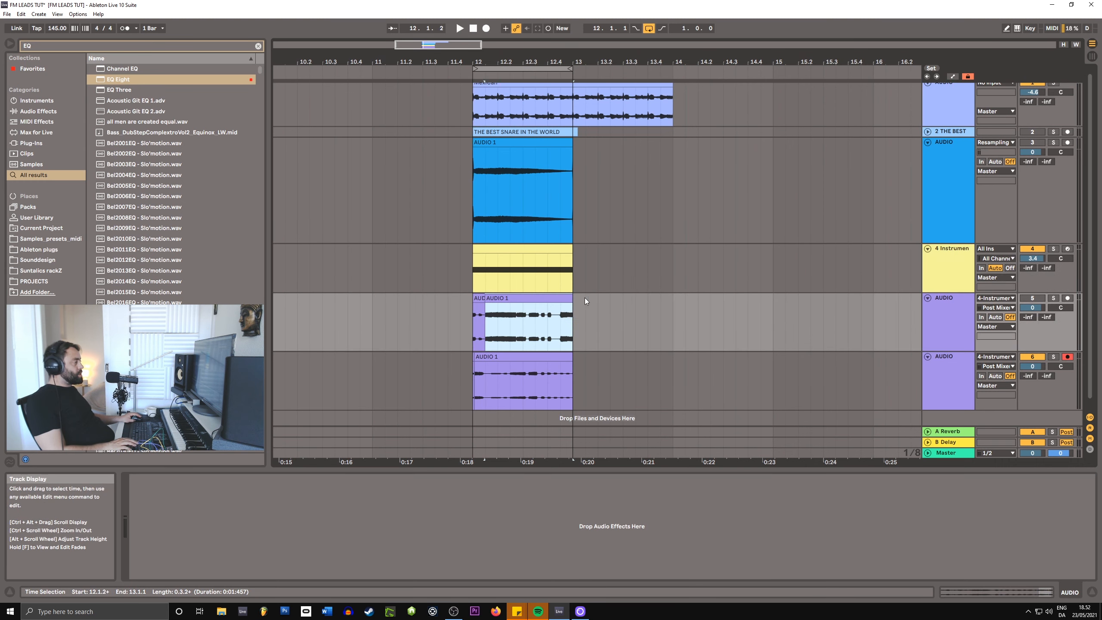
left_click_drag(570, 68, 733, 68)
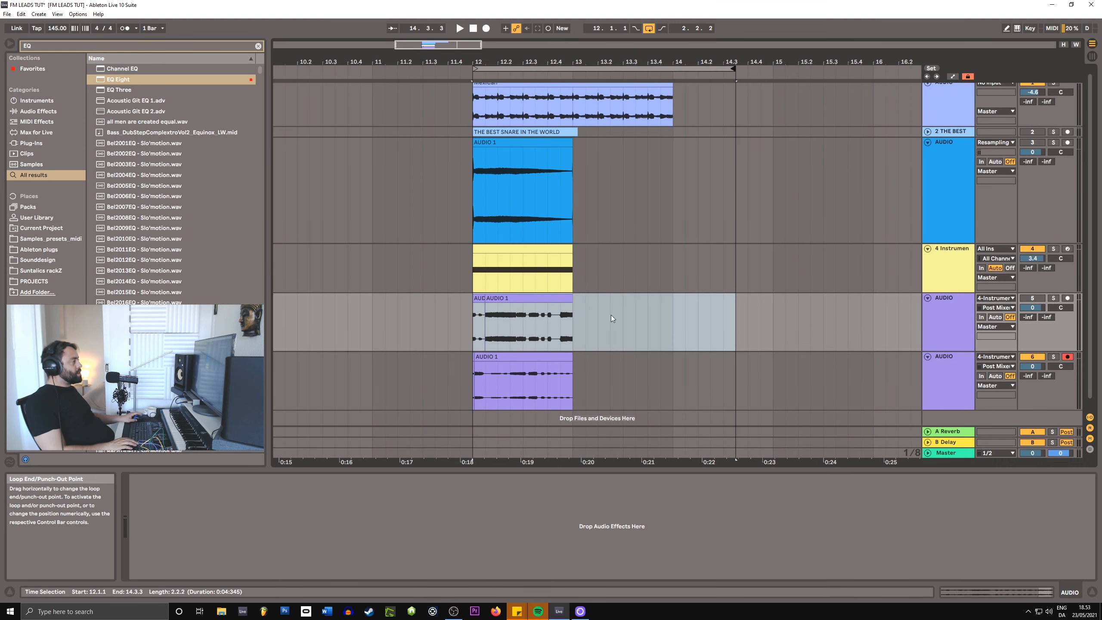
Unfold both recorded takes to their full length on their tracks, with each clip starting at bar 12.
left_click(569, 299)
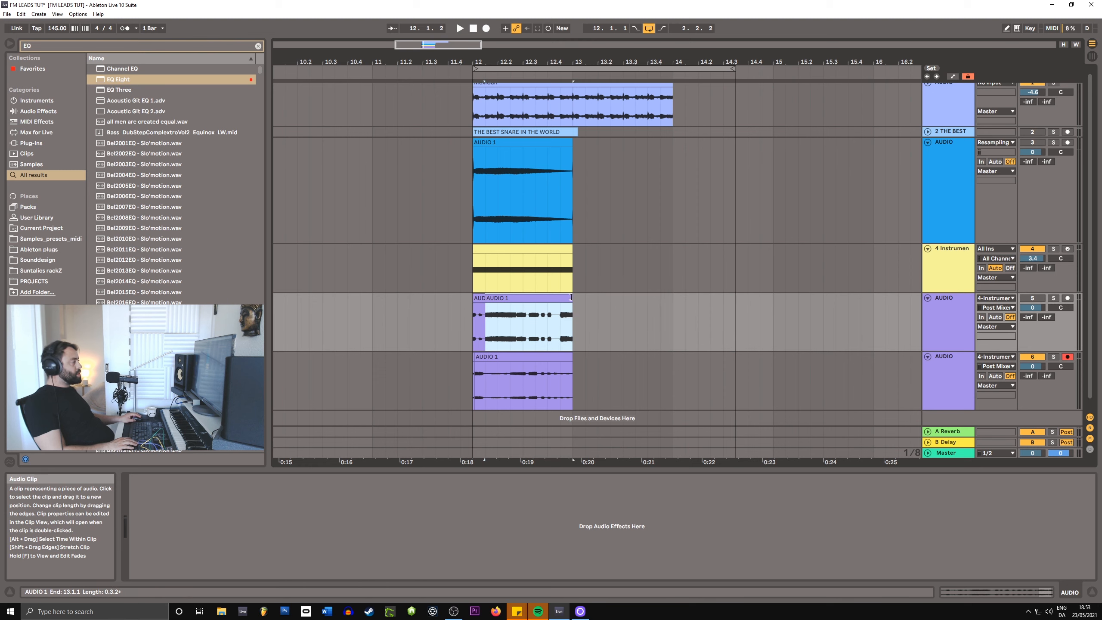
left_click_drag(508, 297, 473, 296)
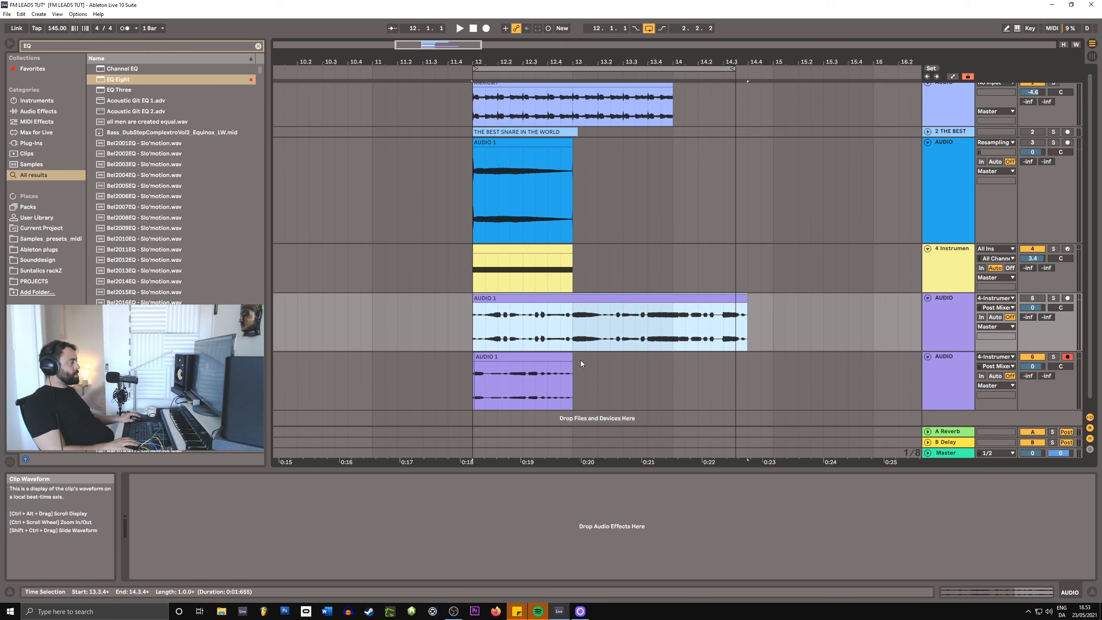
left_click_drag(550, 358, 474, 354)
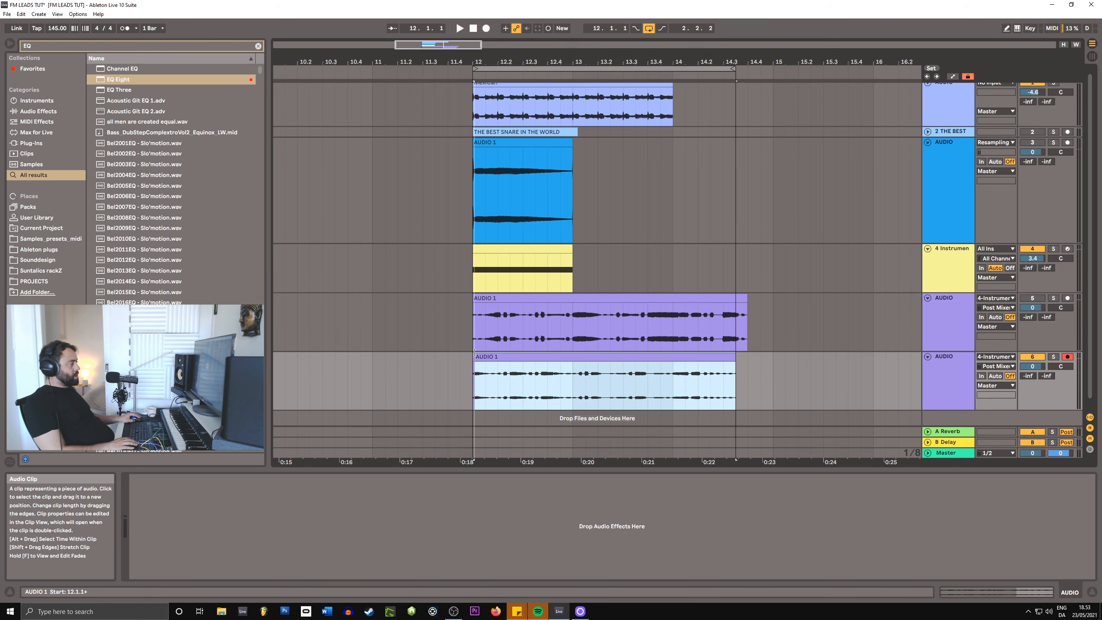
left_click(477, 322)
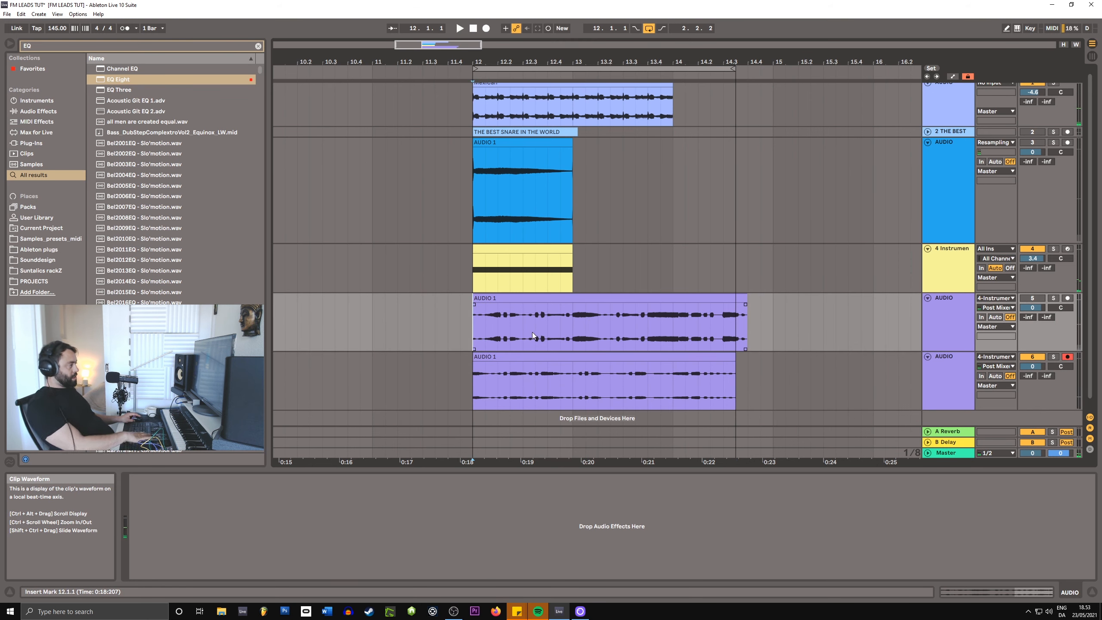
Remove the first take's opening up to 12.2.2, shift the remainder back to 12.1.1 and unmute its track.
scroll(531, 339, "up", 3)
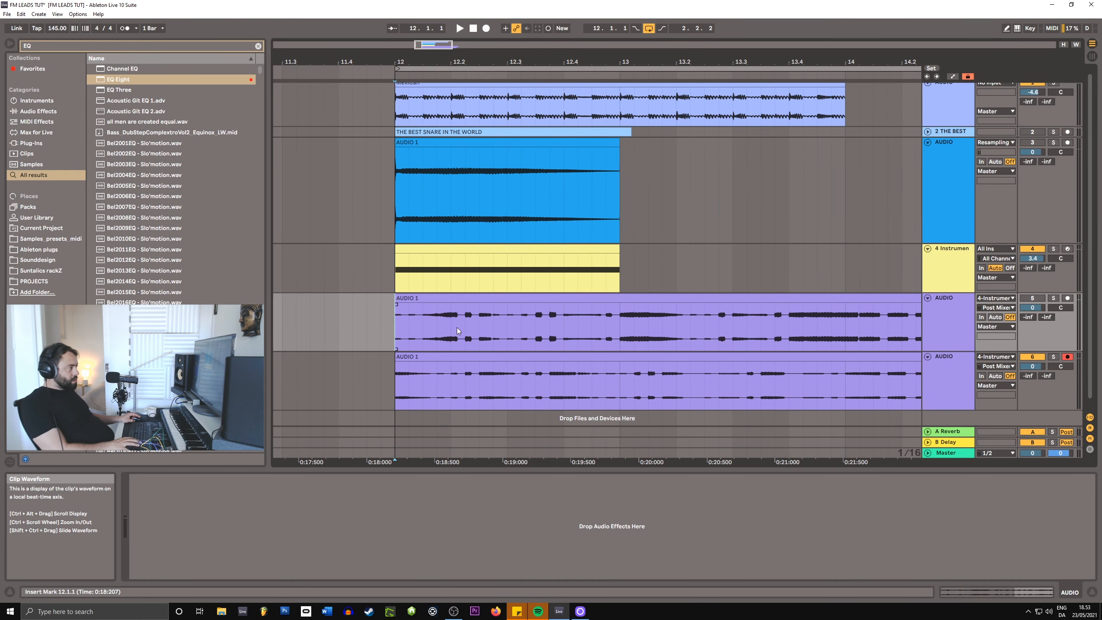
left_click_drag(464, 323, 393, 319)
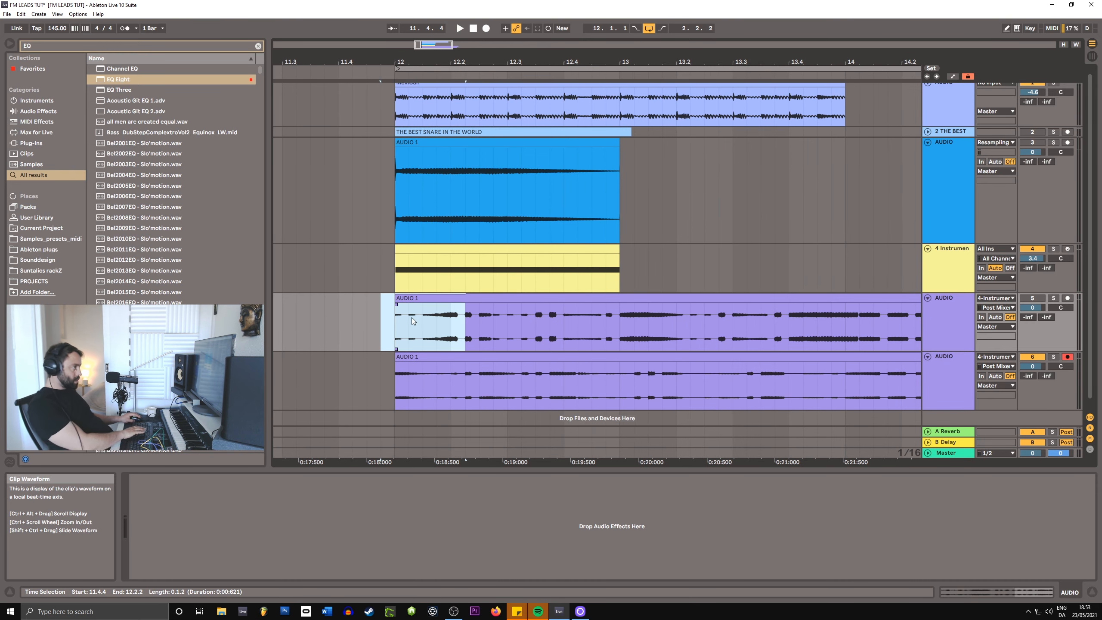
left_click(465, 326)
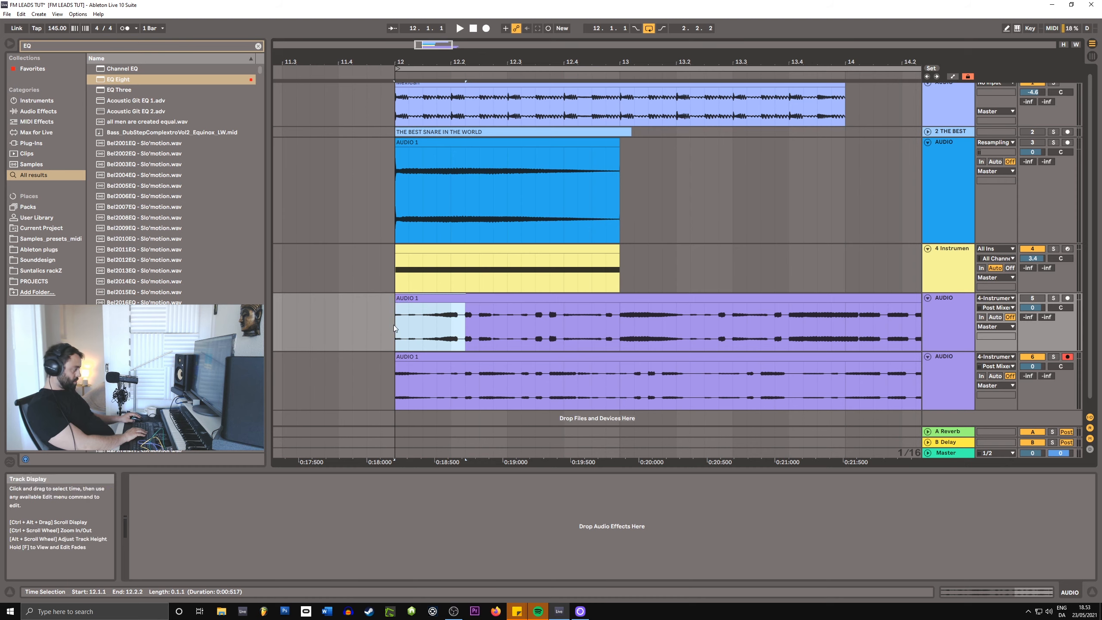
key("Delete")
left_click_drag(476, 299, 407, 298)
left_click(1033, 298)
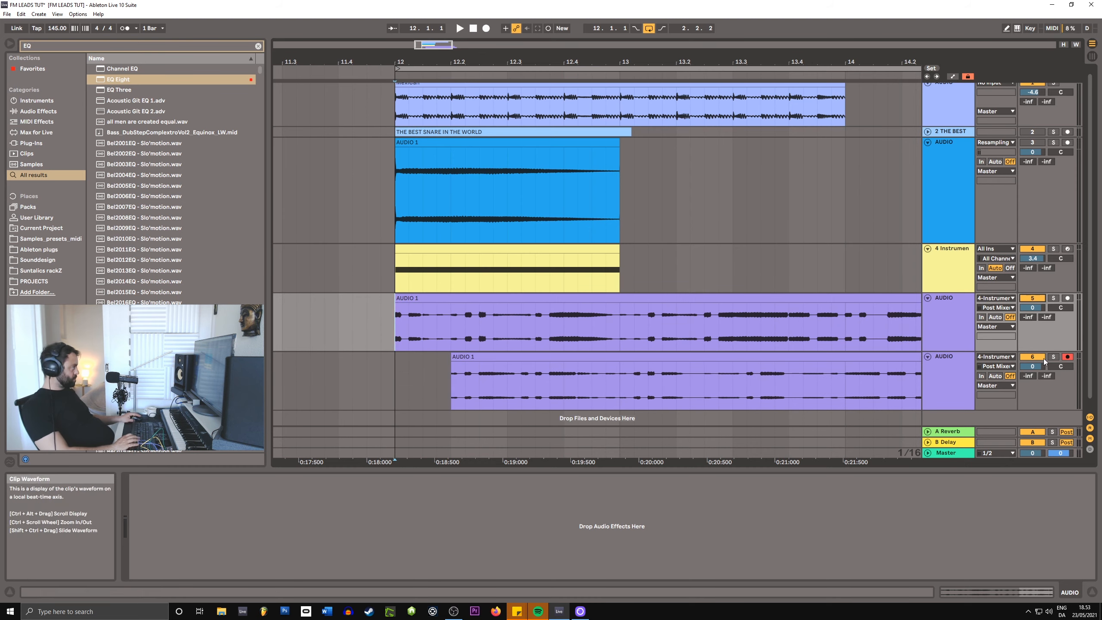
Cut gaps into the two takes so their phrases alternate between the tracks from 12.3.1, and play the result.
key("space")
left_click_drag(621, 322, 507, 322)
key("Delete")
key("space")
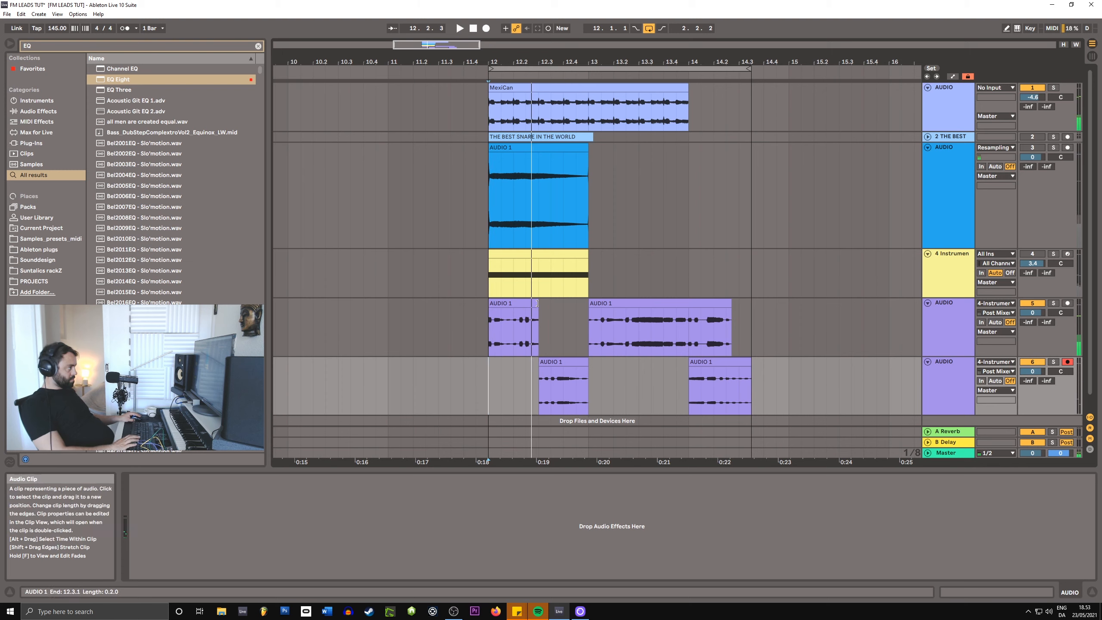
Extend the loop to four bars and resize the second take's phrase at 14.1.1 so it ends at 14.4.3.
left_click(638, 330)
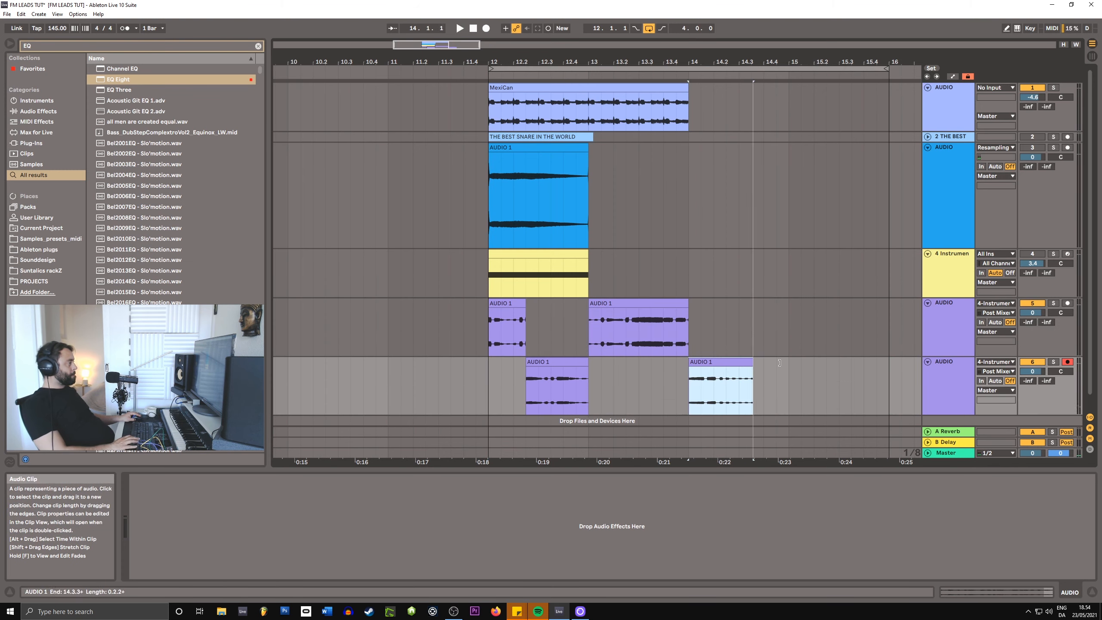
left_click(719, 390)
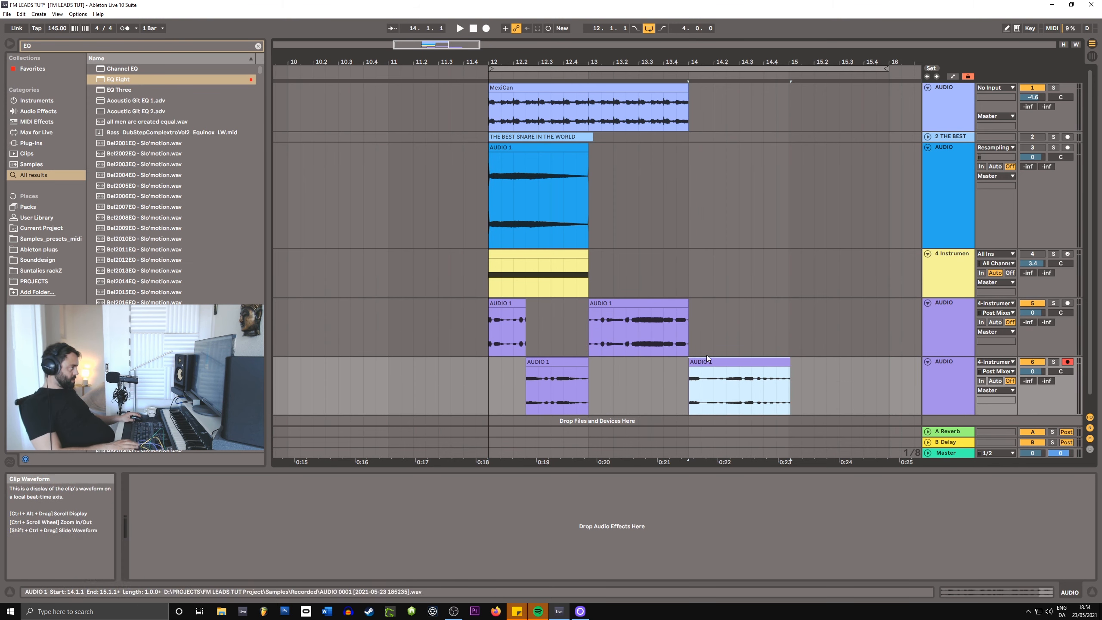
left_click_drag(792, 363, 789, 364)
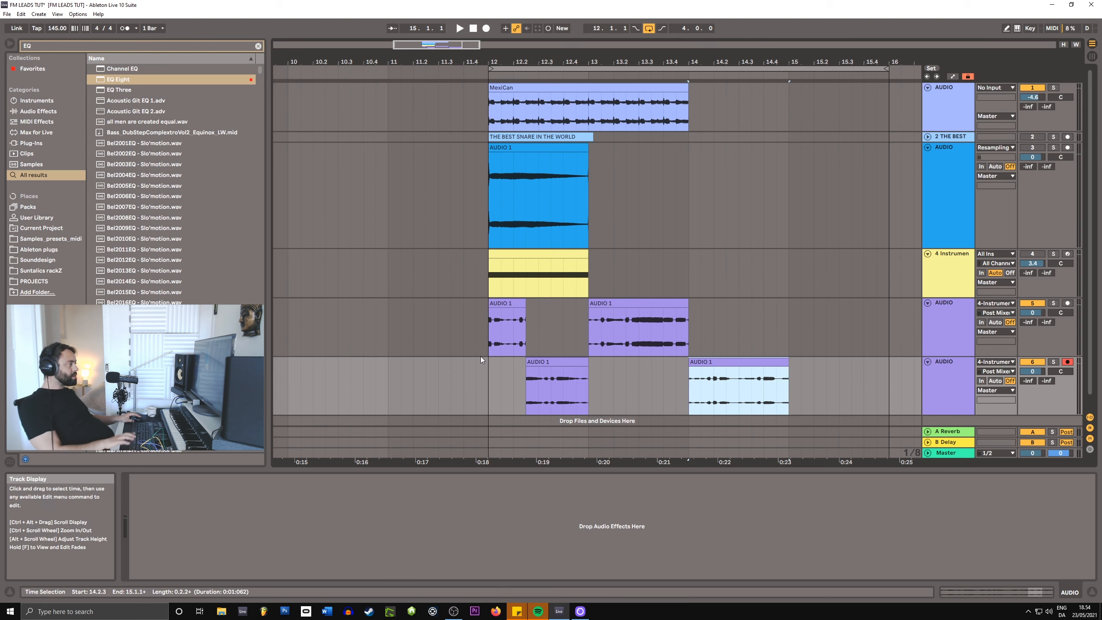
left_click_drag(789, 363, 777, 362)
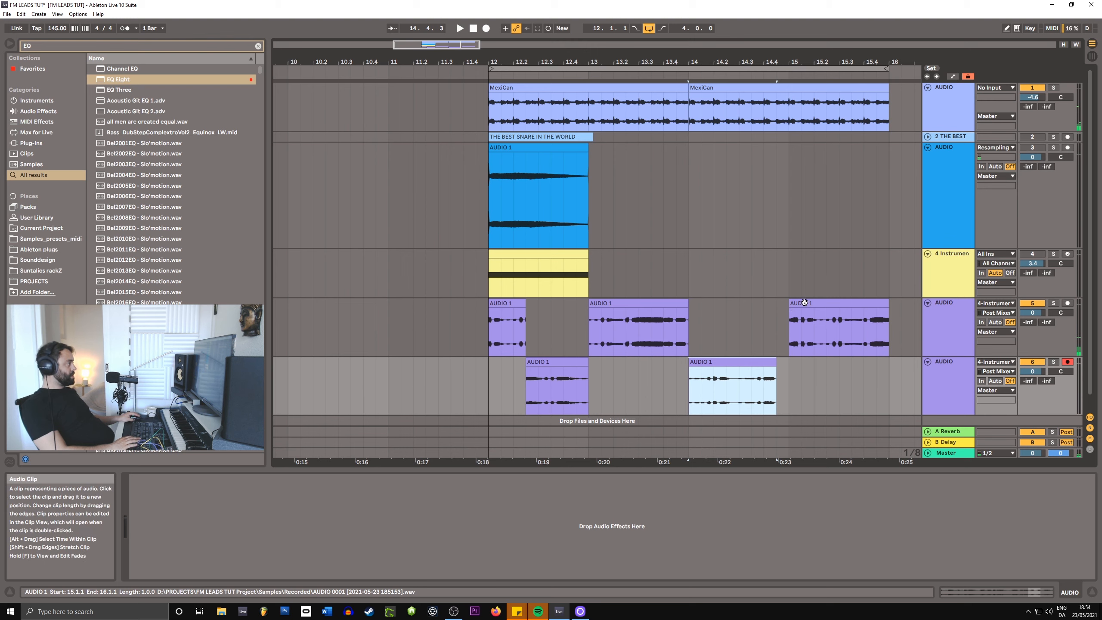
Move the first take's last phrase to start at 14.4.3 and play the arrangement from 12.1.1.
left_click_drag(804, 303, 791, 304)
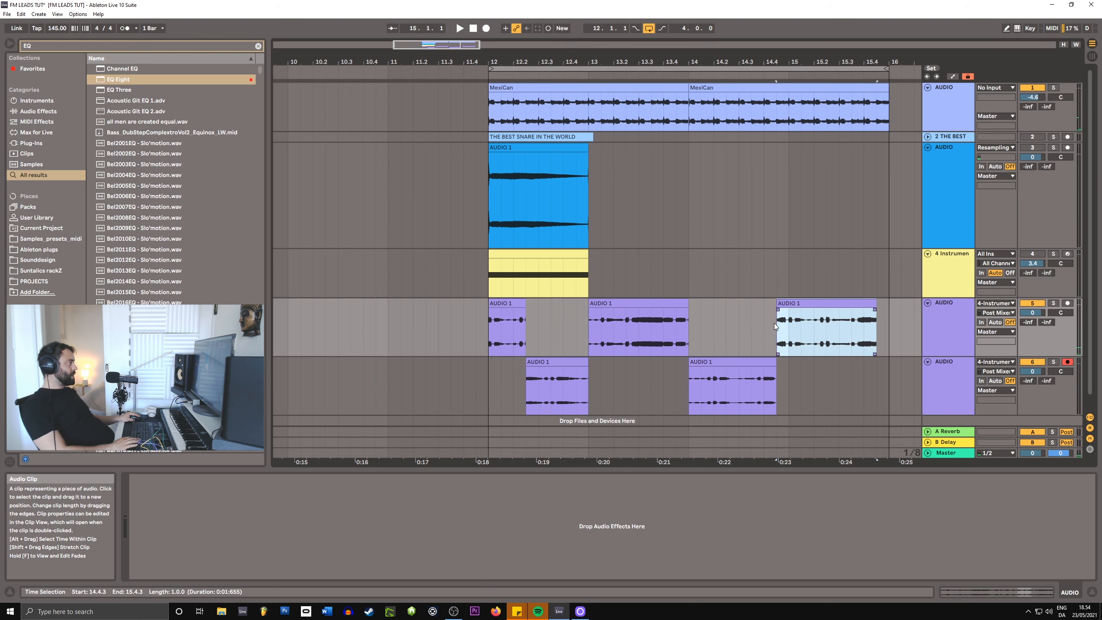
left_click(498, 332)
key("space")
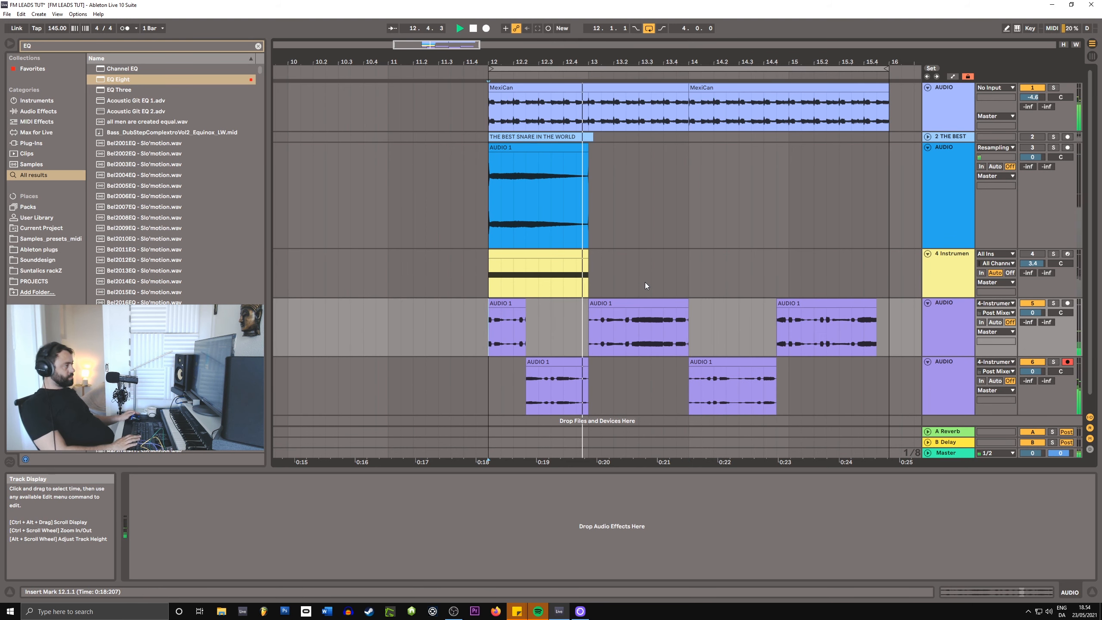